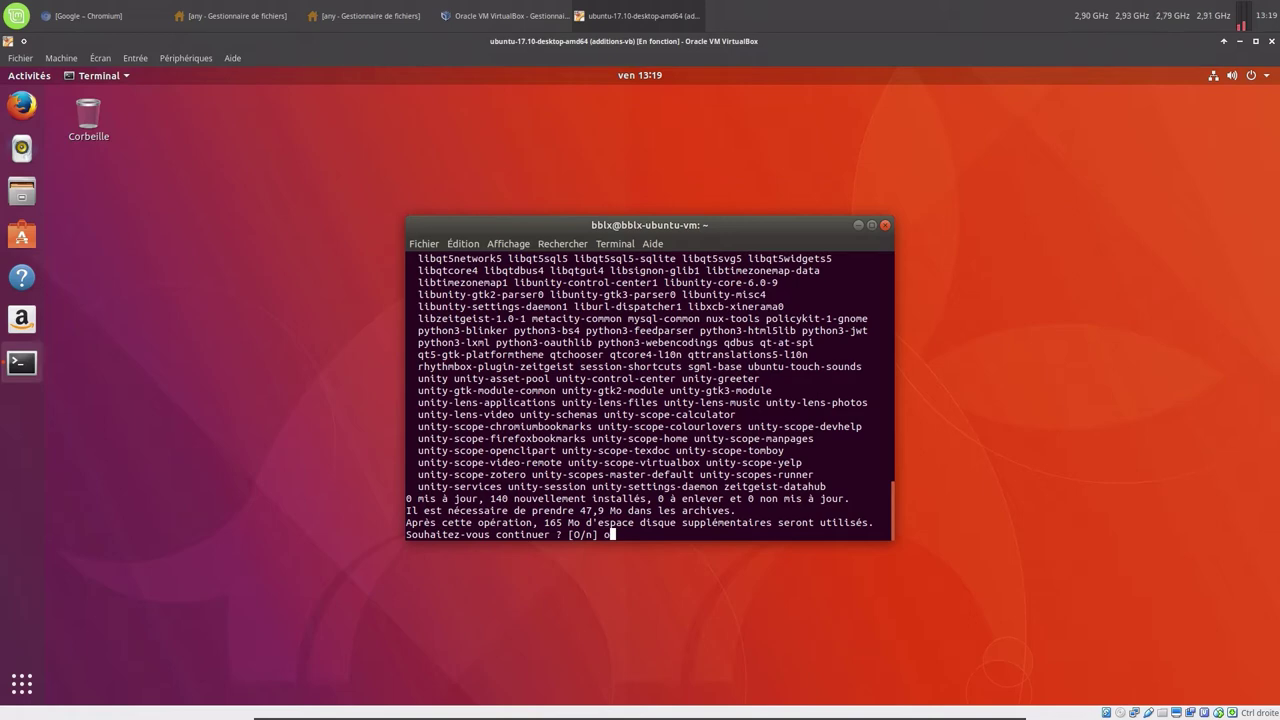
Confirm the installation of the Unity desktop packages, let it complete, and close the terminal window
key("Return")
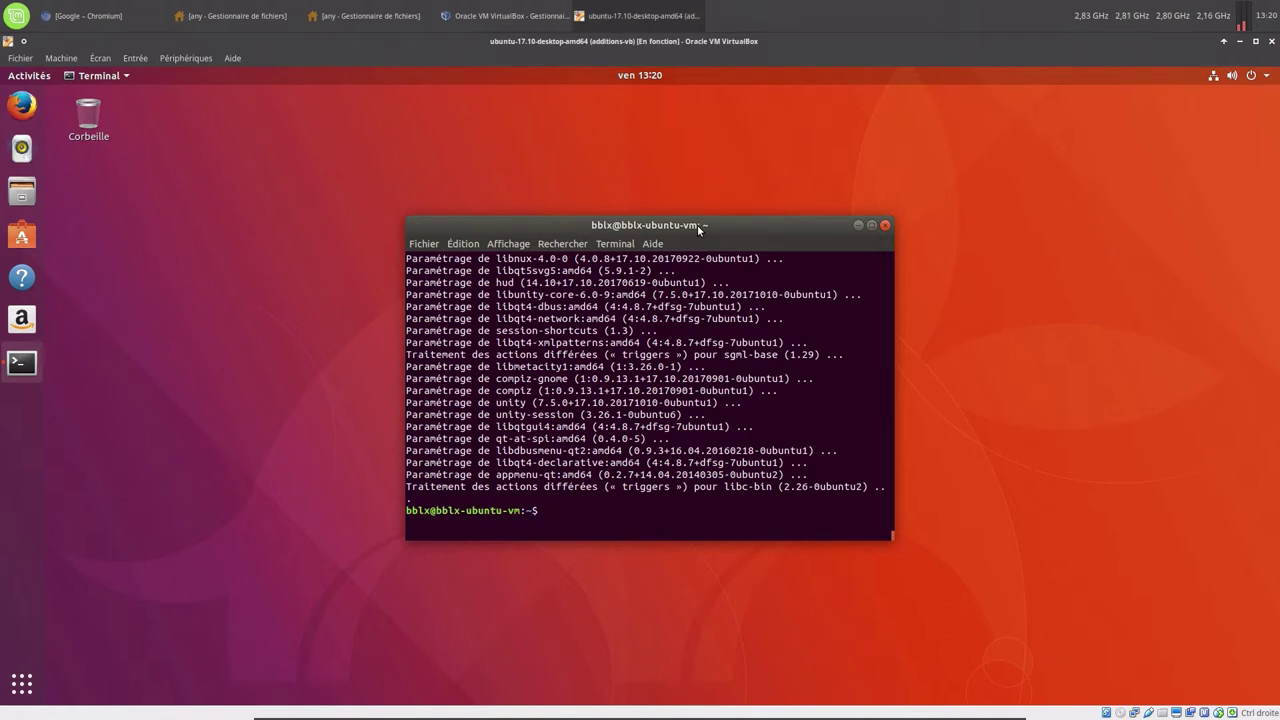
left_click(884, 226)
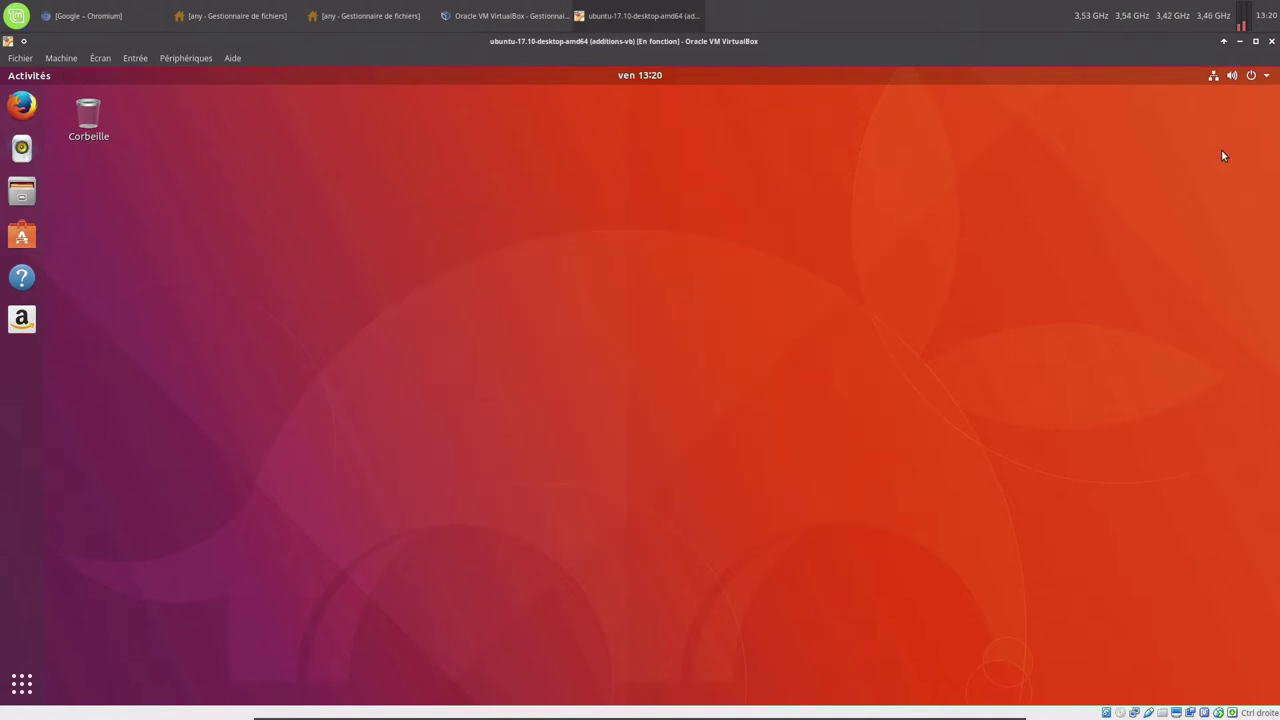
Log out of the current Ubuntu user session and confirm the logout
left_click(1262, 79)
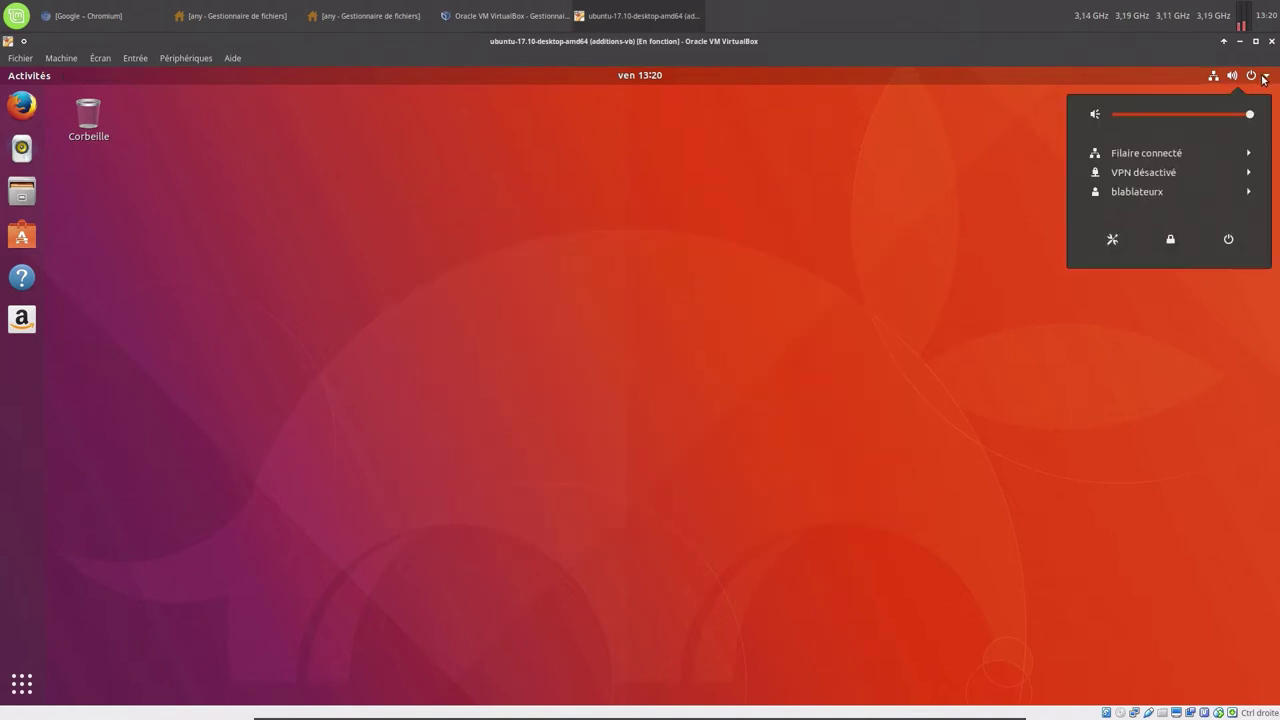
left_click(1137, 193)
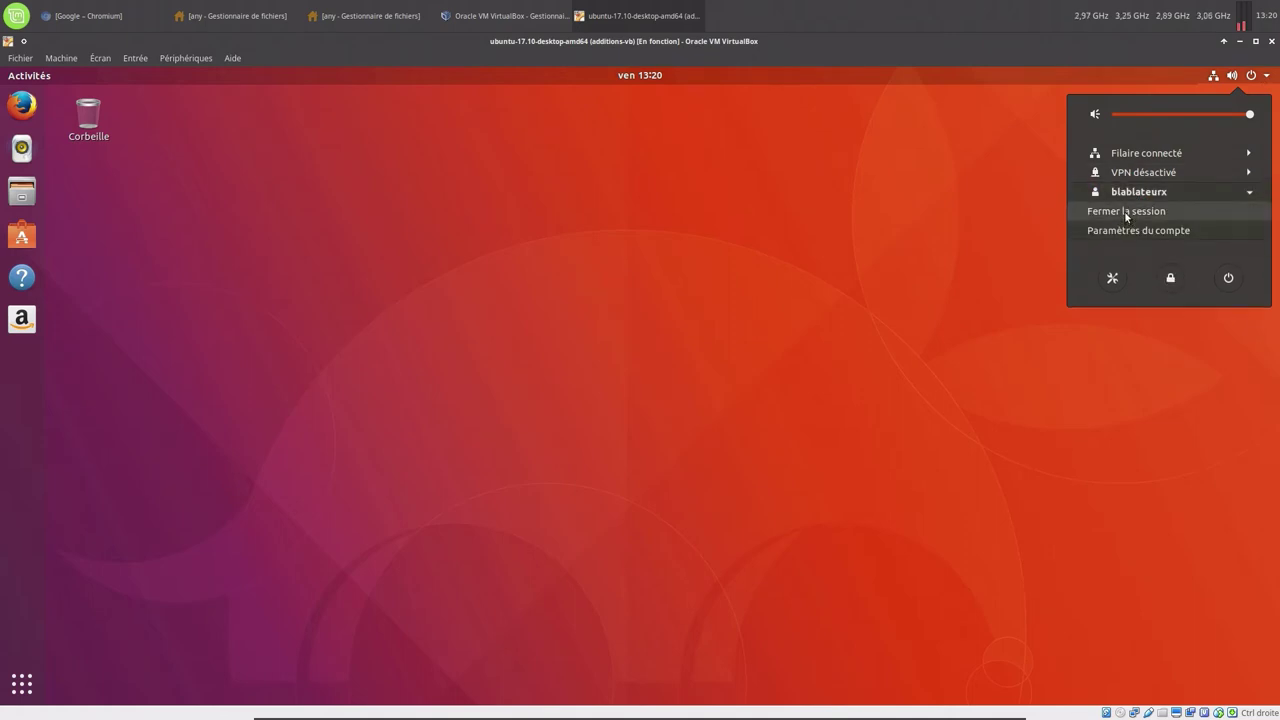
left_click(1127, 212)
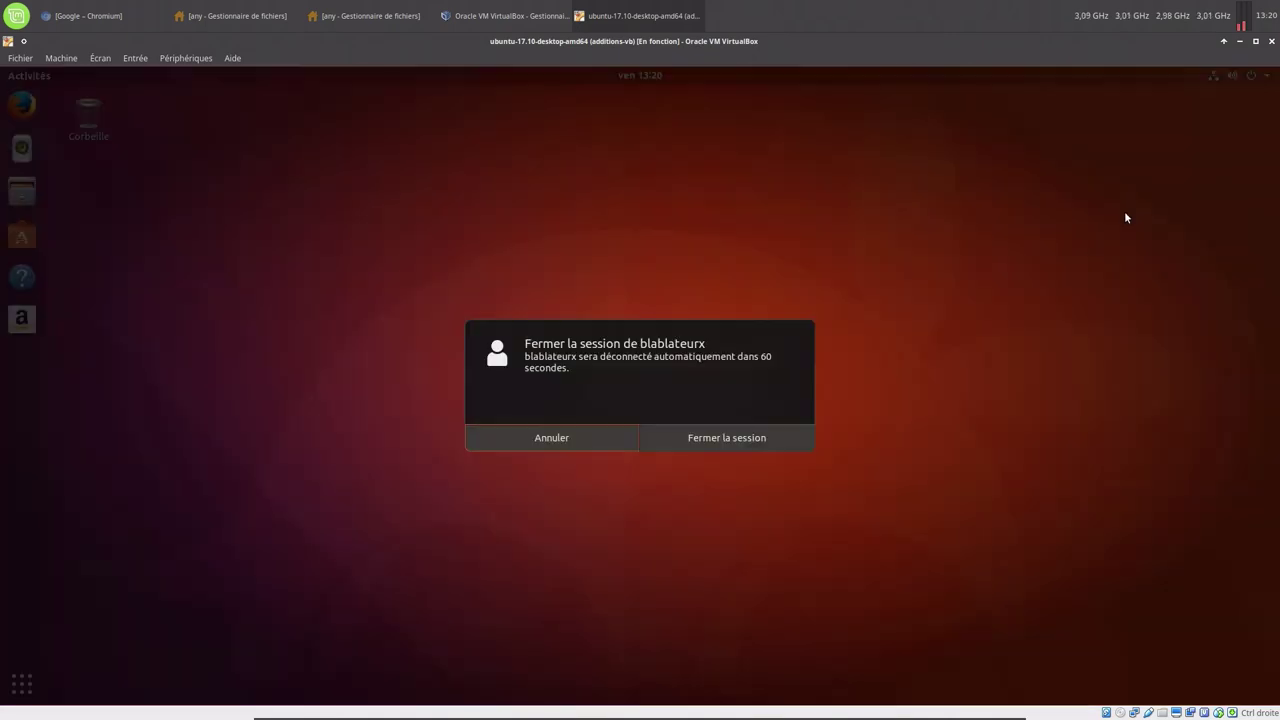
left_click(770, 440)
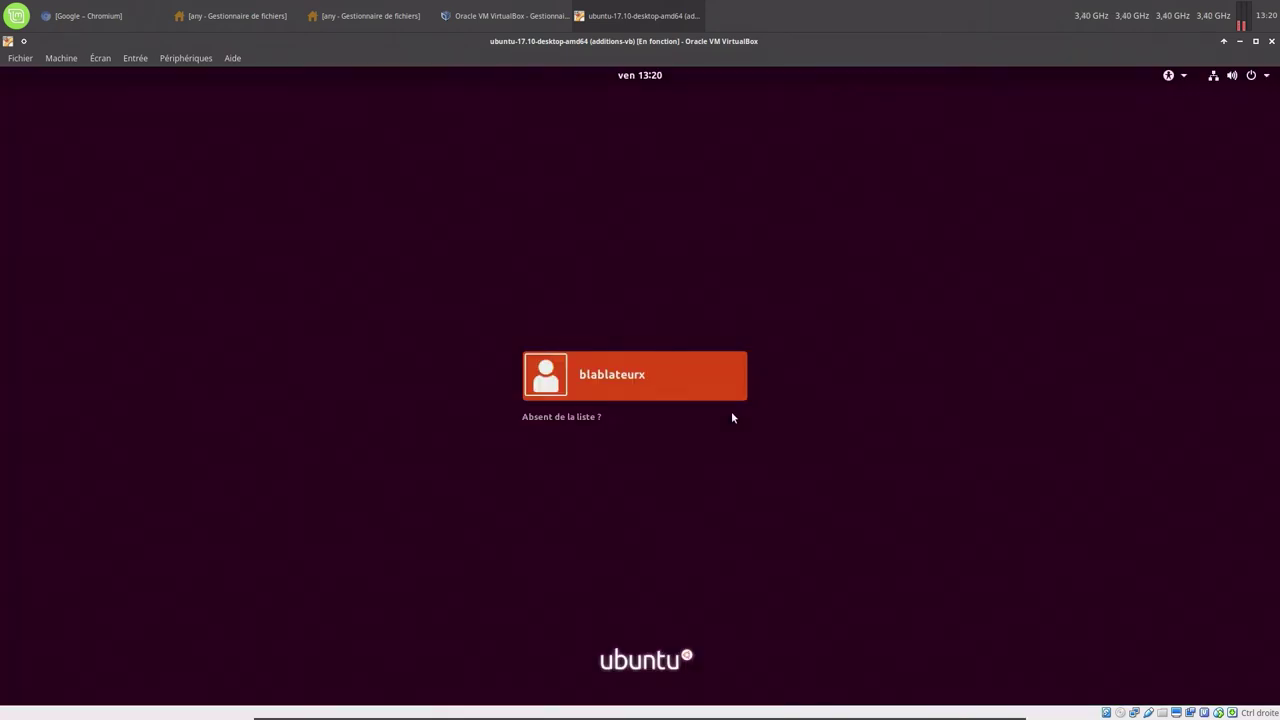
Check which desktop sessions the login screen offers for the user account
left_click(601, 373)
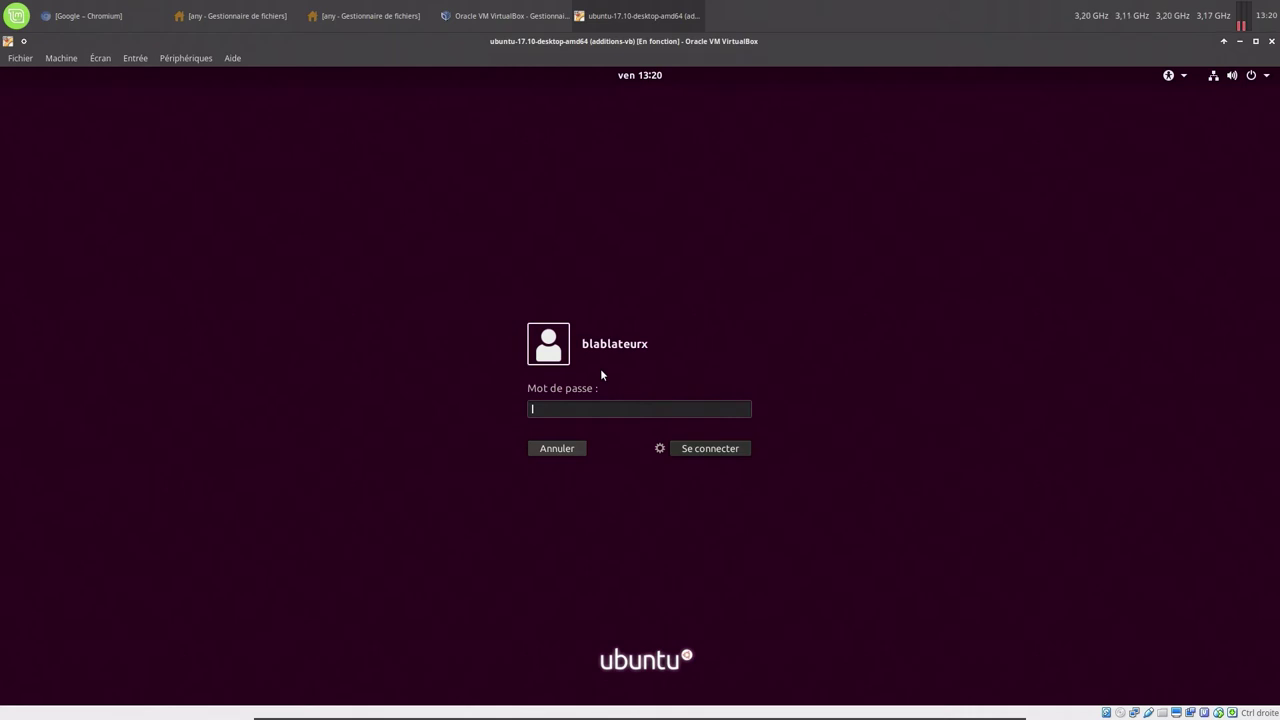
left_click(660, 448)
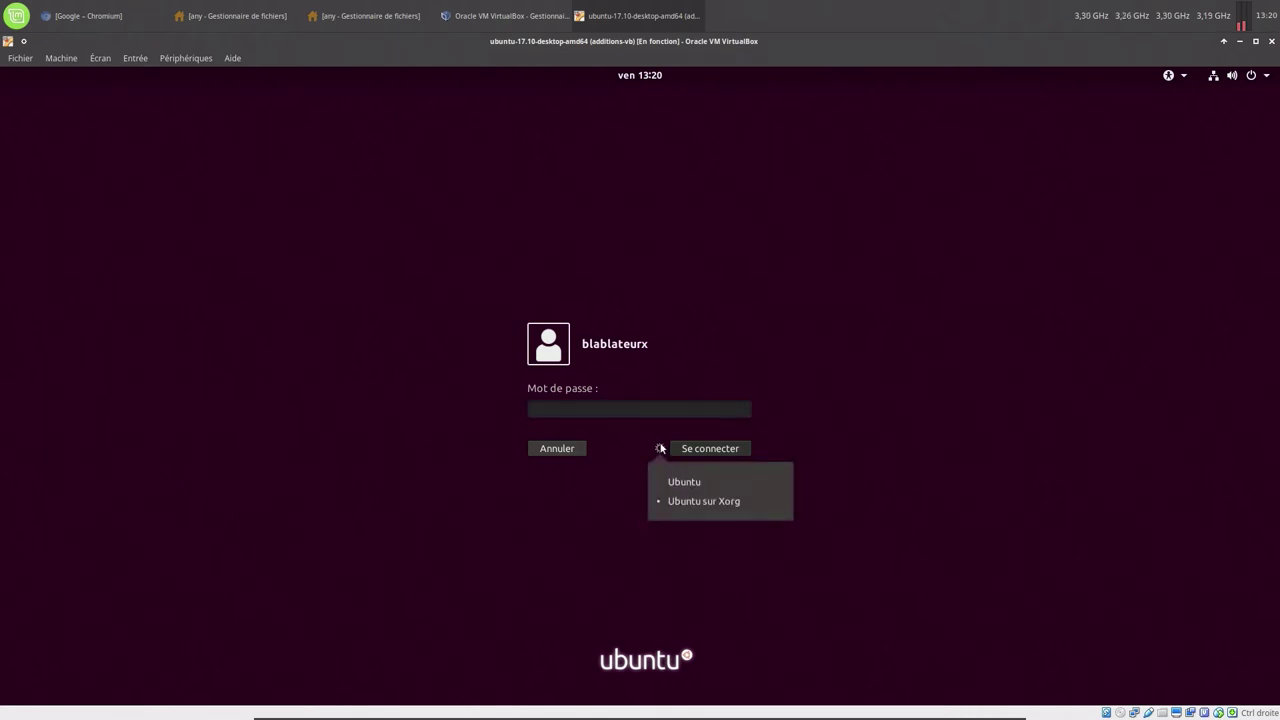
left_click(660, 448)
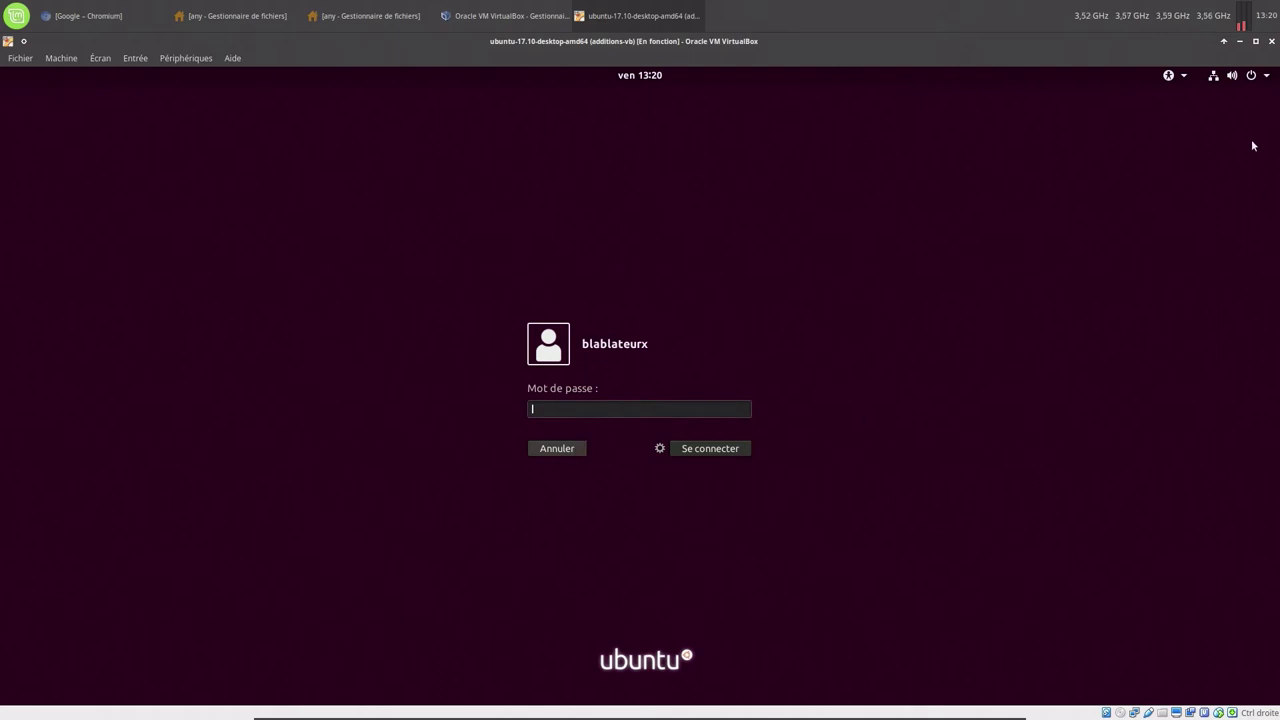
Restart the virtual machine from the login screen
left_click(1265, 80)
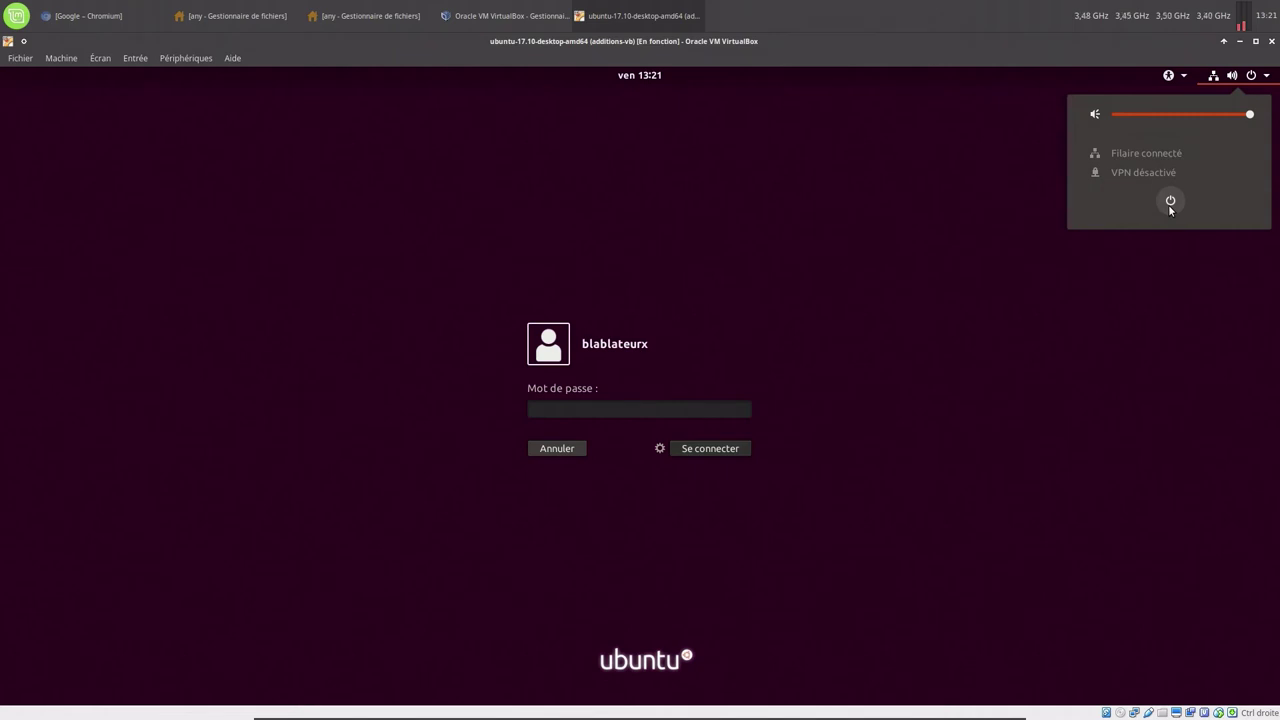
left_click(1170, 201)
left_click(1170, 202)
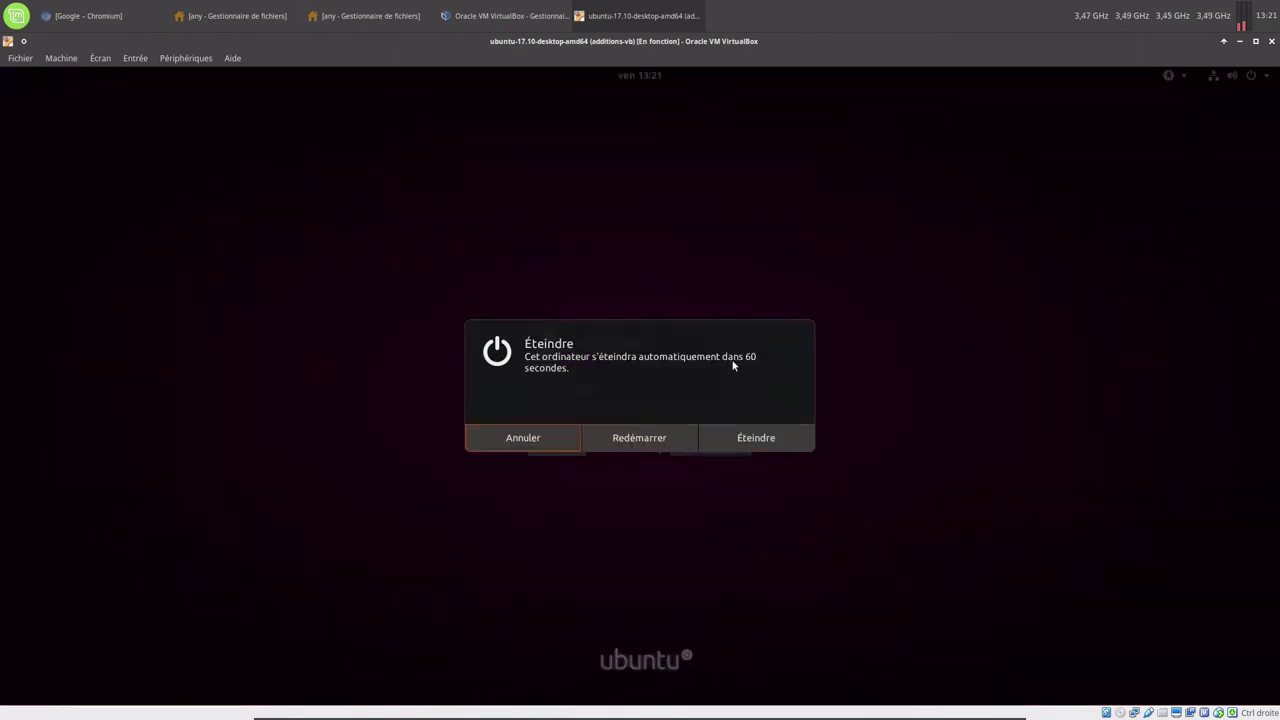
left_click(630, 440)
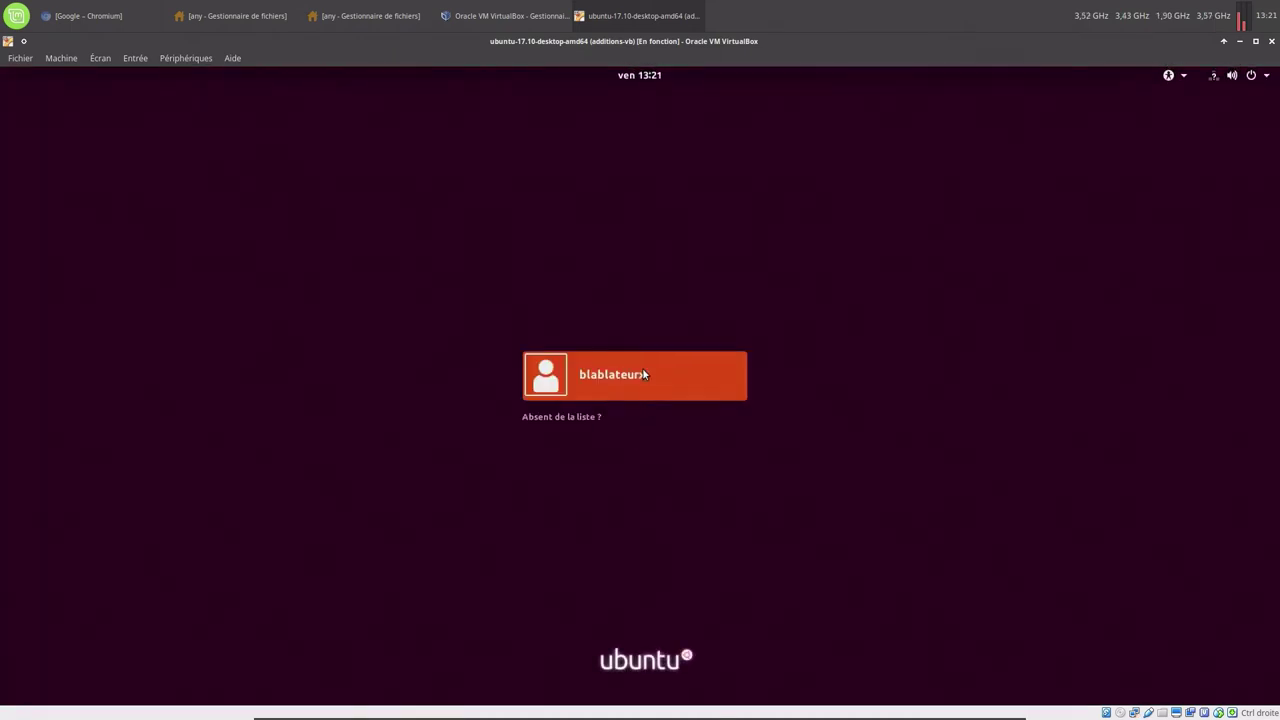
Select the Unity session for the user account, enter the account password and log in
left_click(643, 372)
left_click(659, 448)
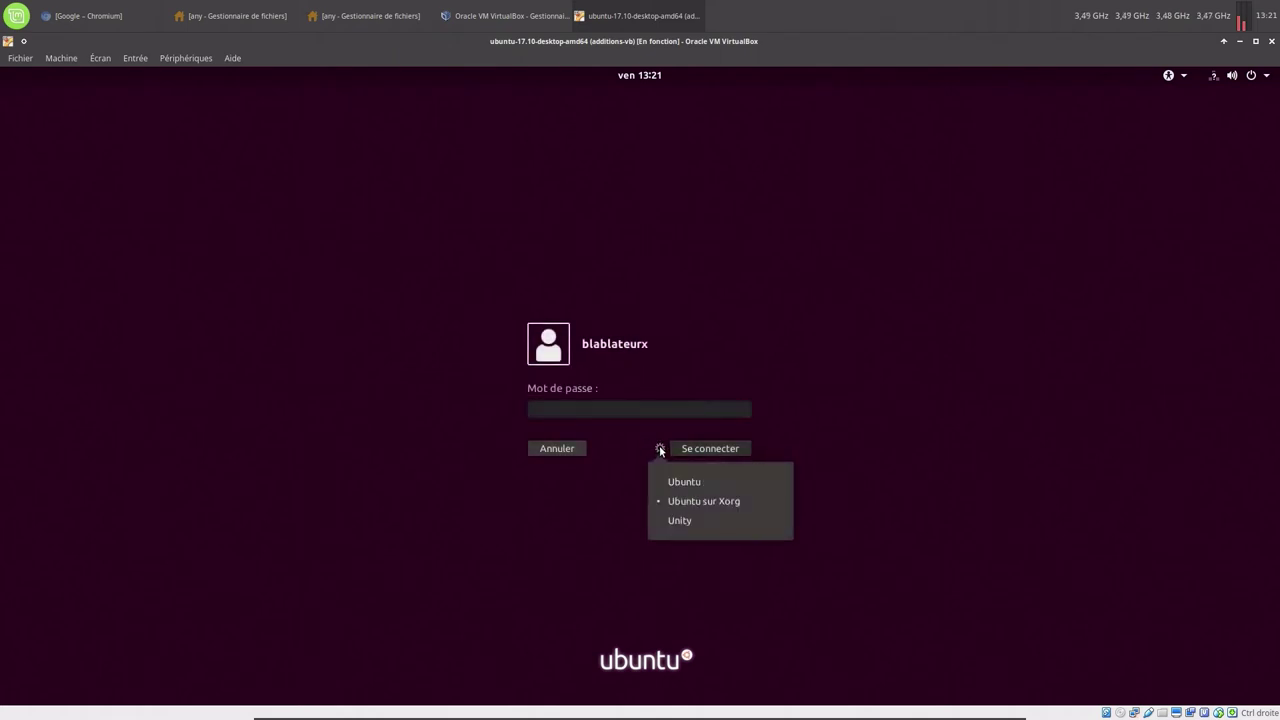
left_click(669, 521)
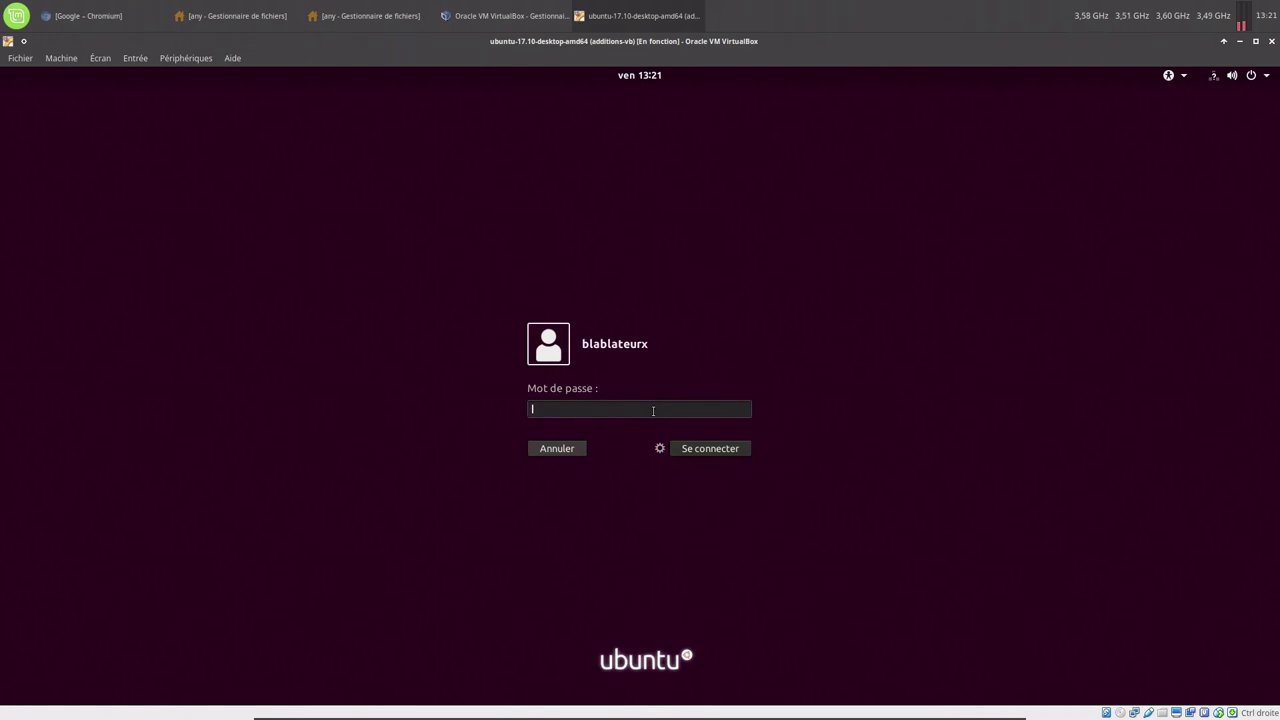
type("******")
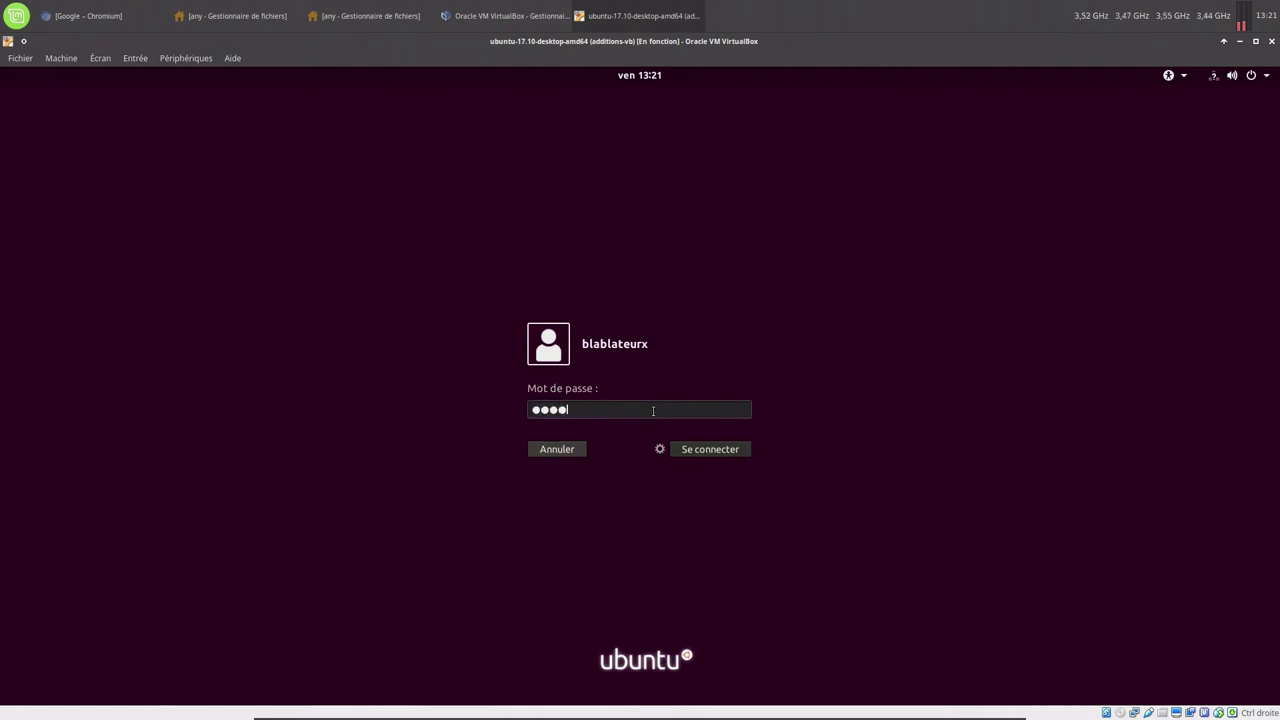
key("Return")
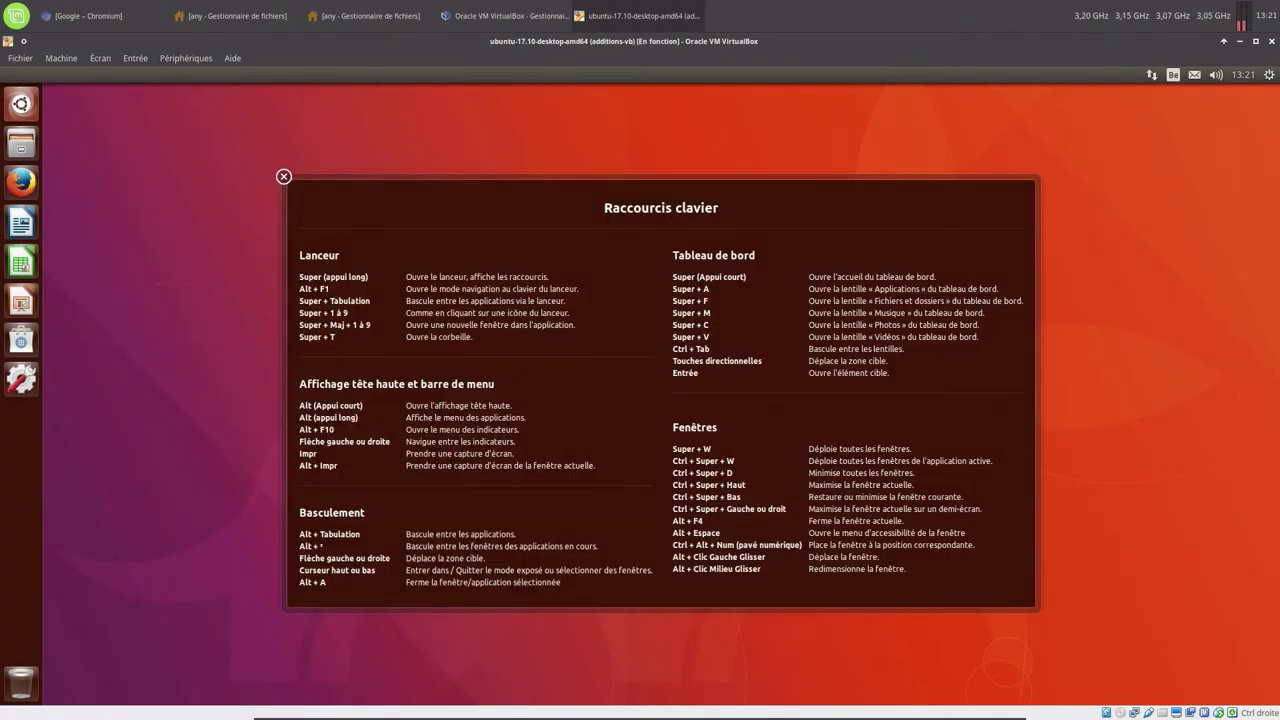
Dismiss the keyboard shortcuts overlay and switch the virtual machine to full-screen display
left_click(284, 178)
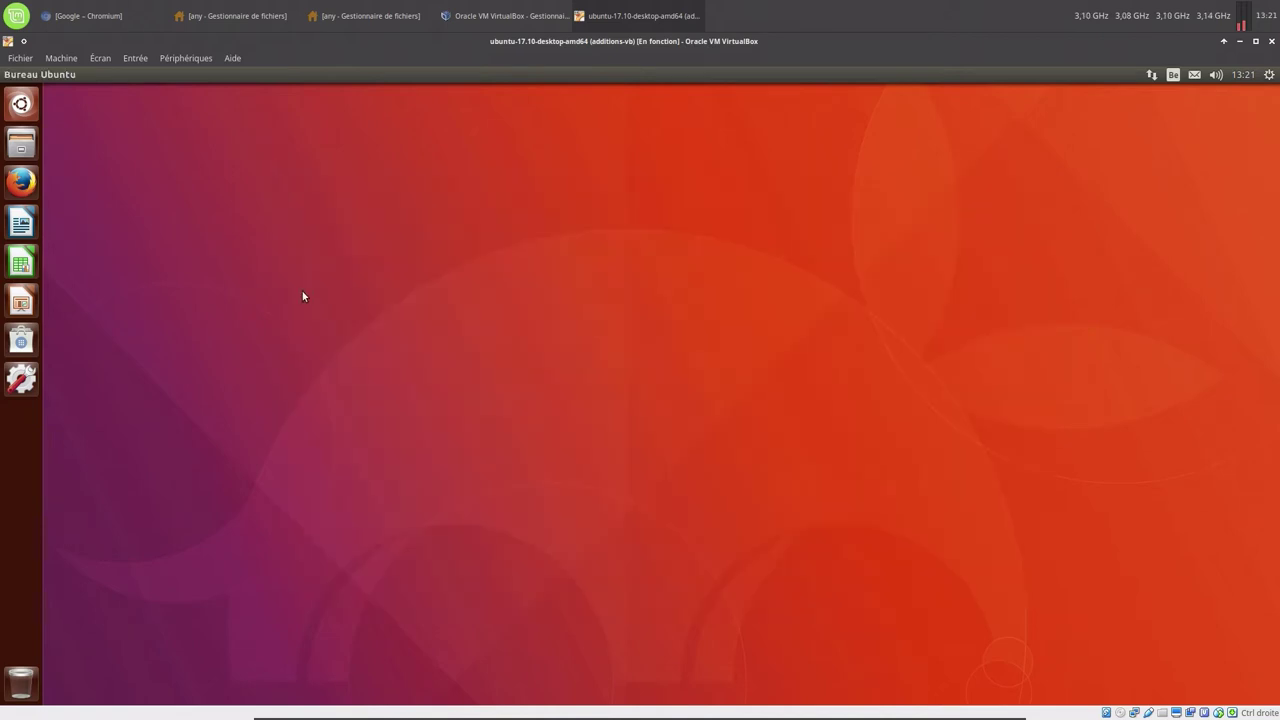
key("ctrl+f")
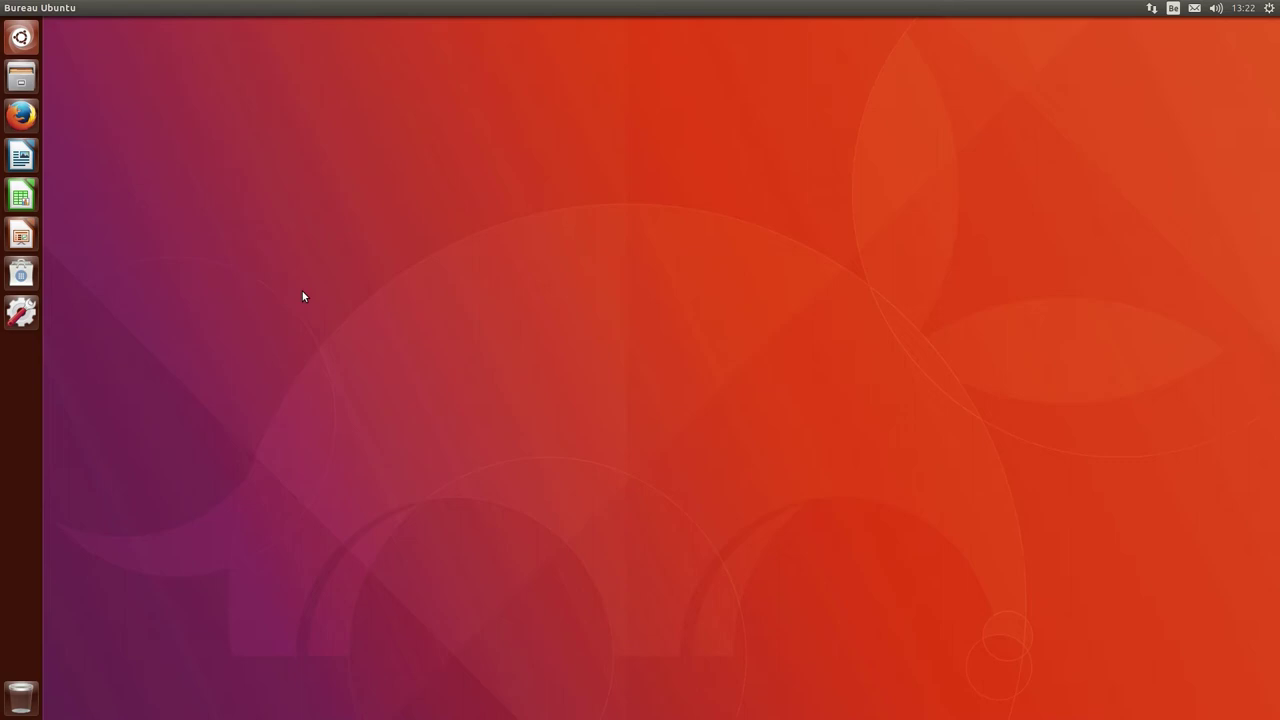
Open the Unity Dash with its result filters expanded and enlarge it to fill the screen
left_click(21, 38)
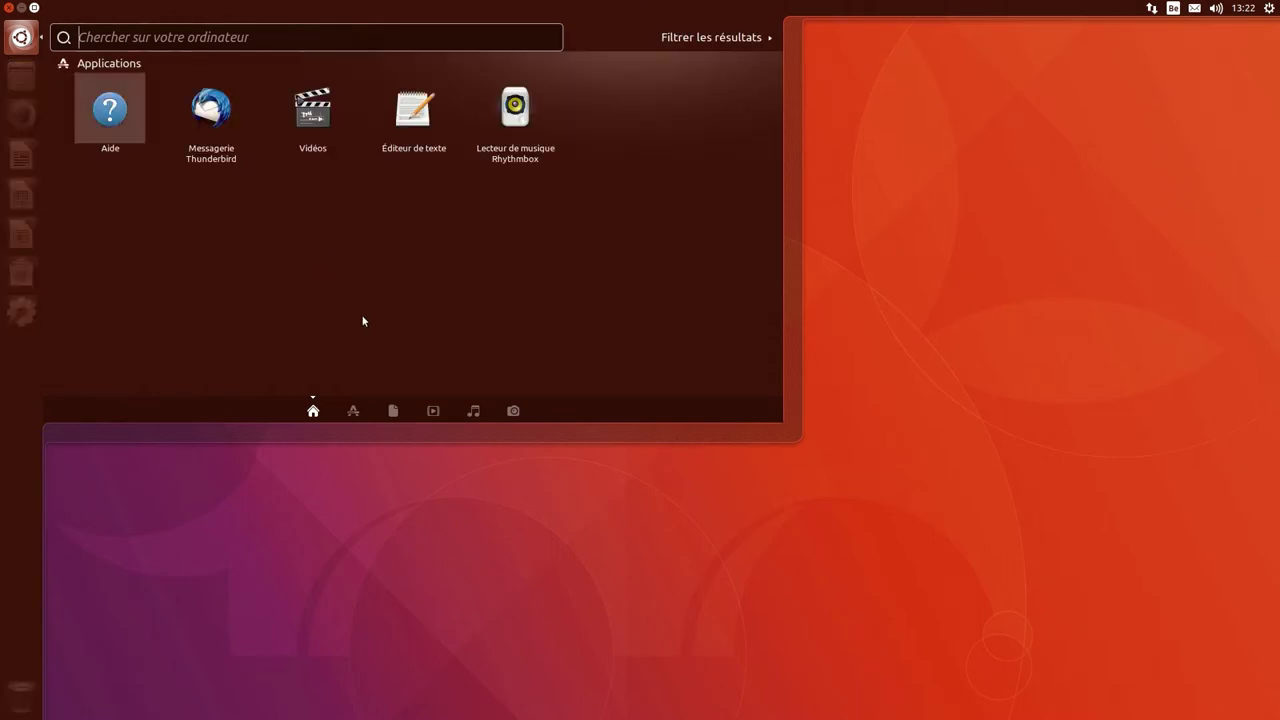
left_click(684, 44)
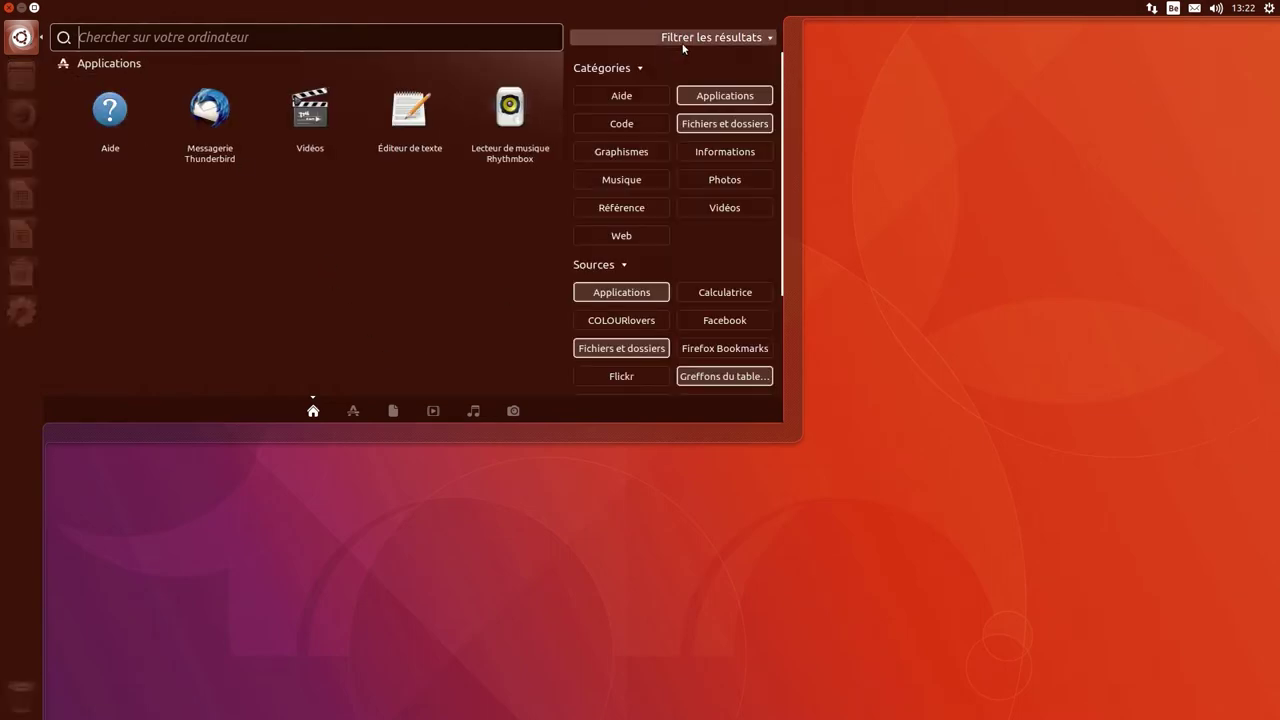
left_click(35, 8)
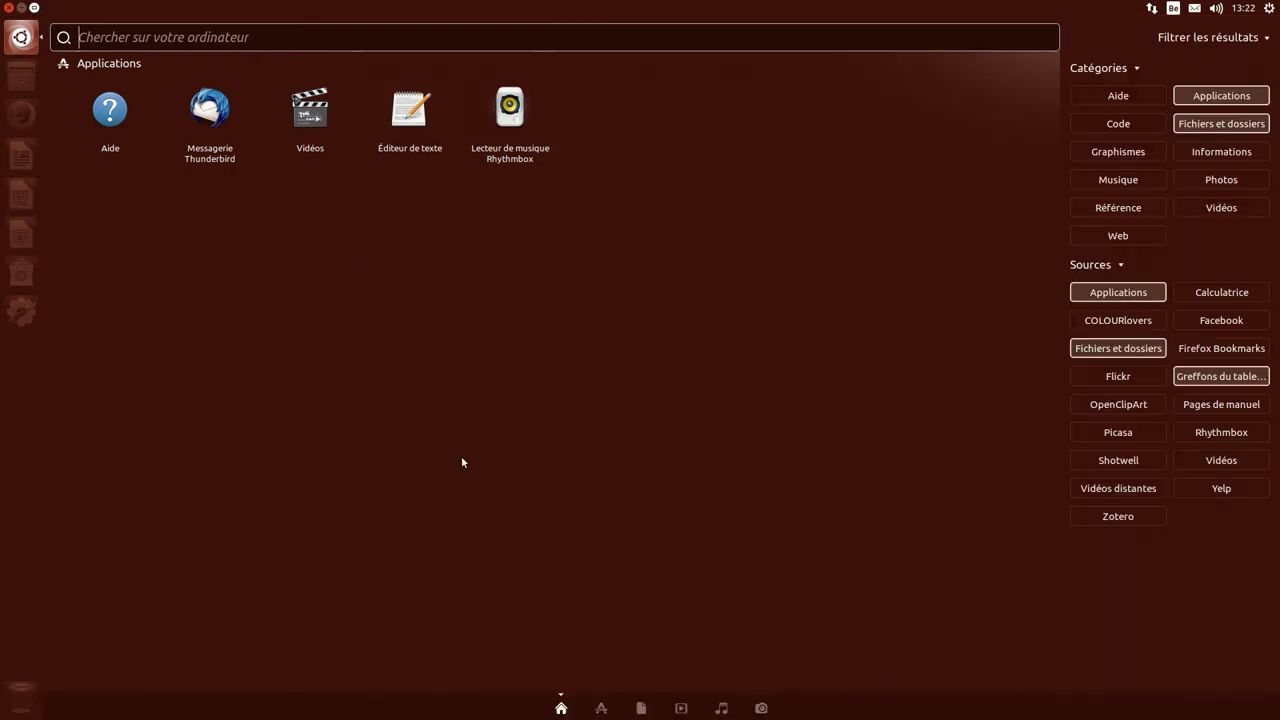
Browse the Dash lenses for applications, files, videos, music and photos, and return to the home lens
left_click(600, 708)
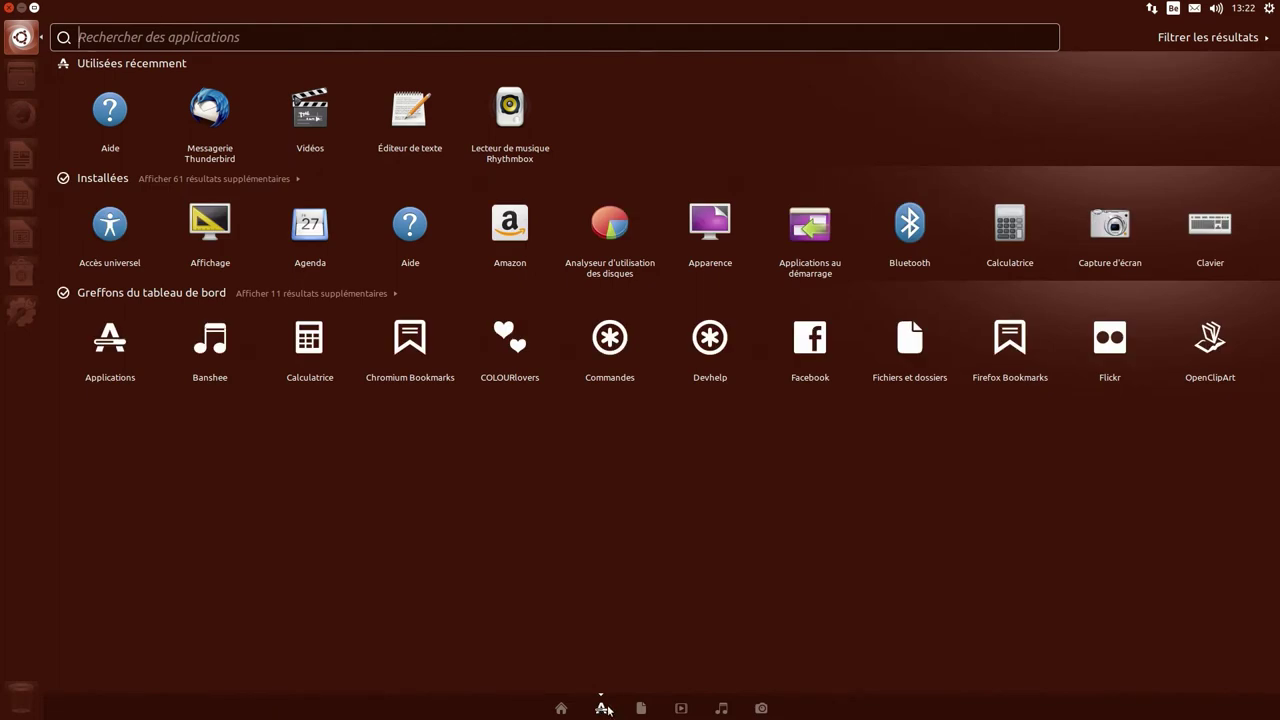
left_click(640, 708)
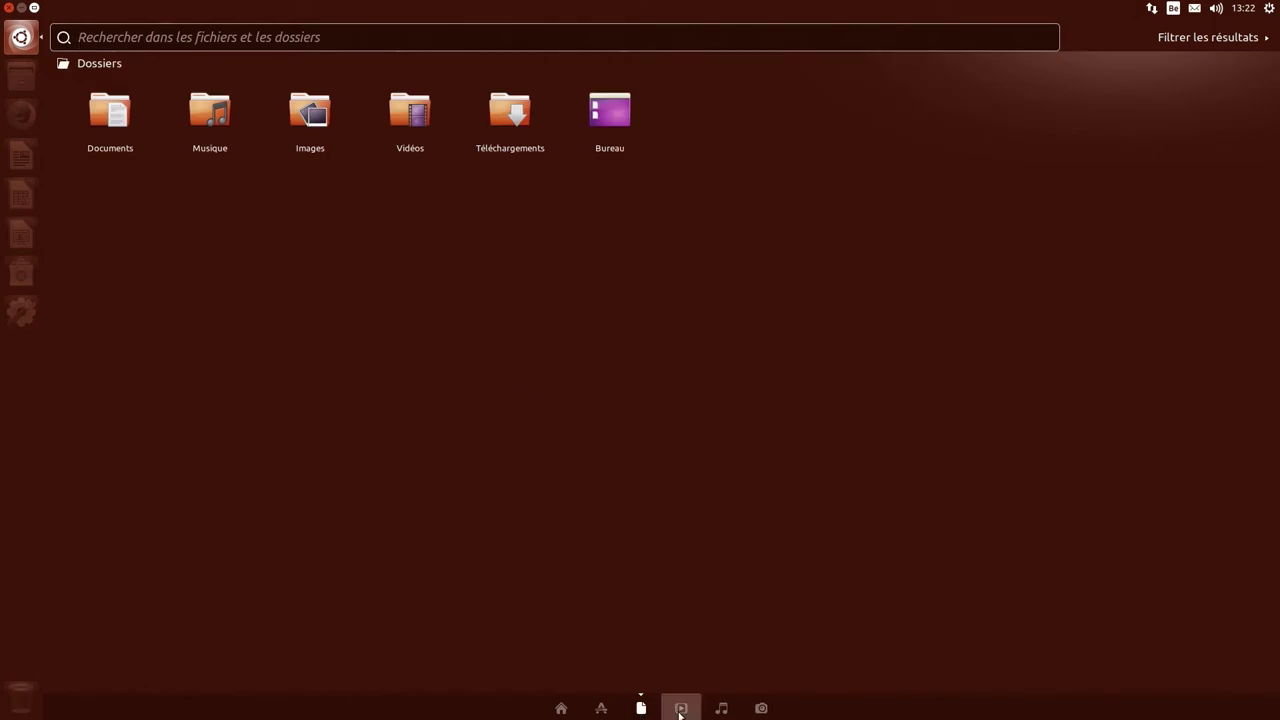
left_click(680, 708)
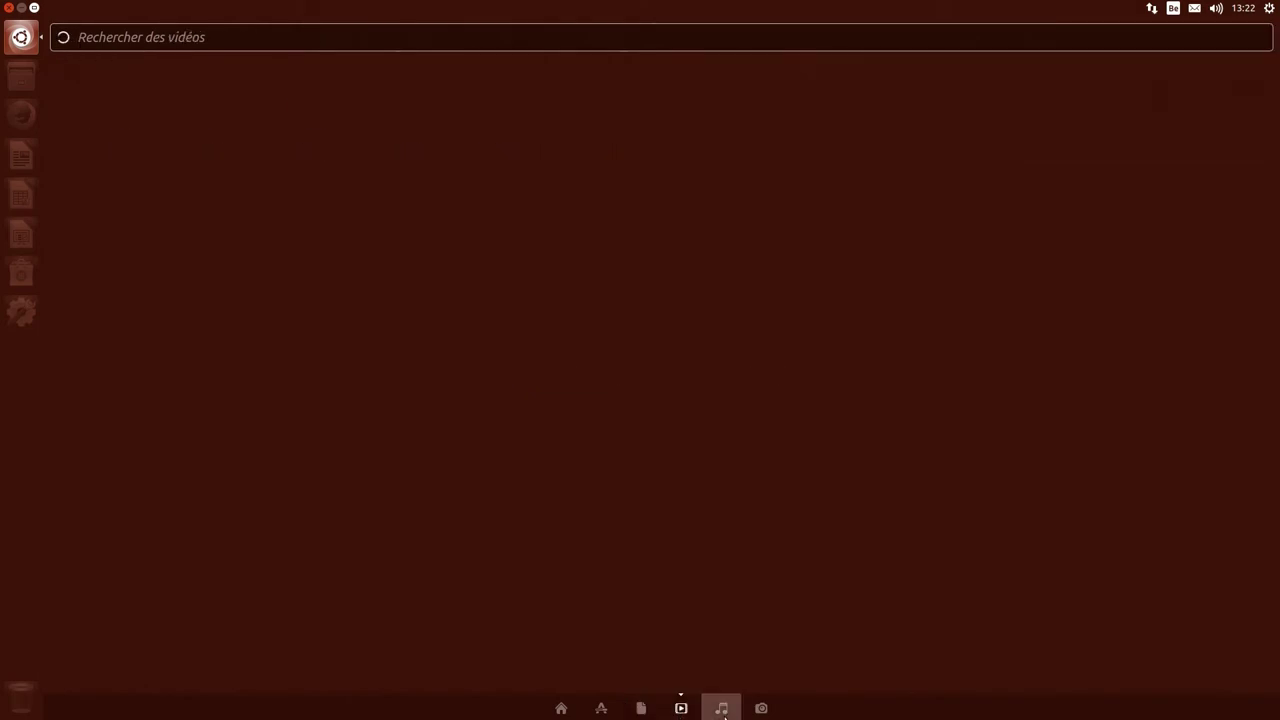
left_click(721, 708)
left_click(759, 709)
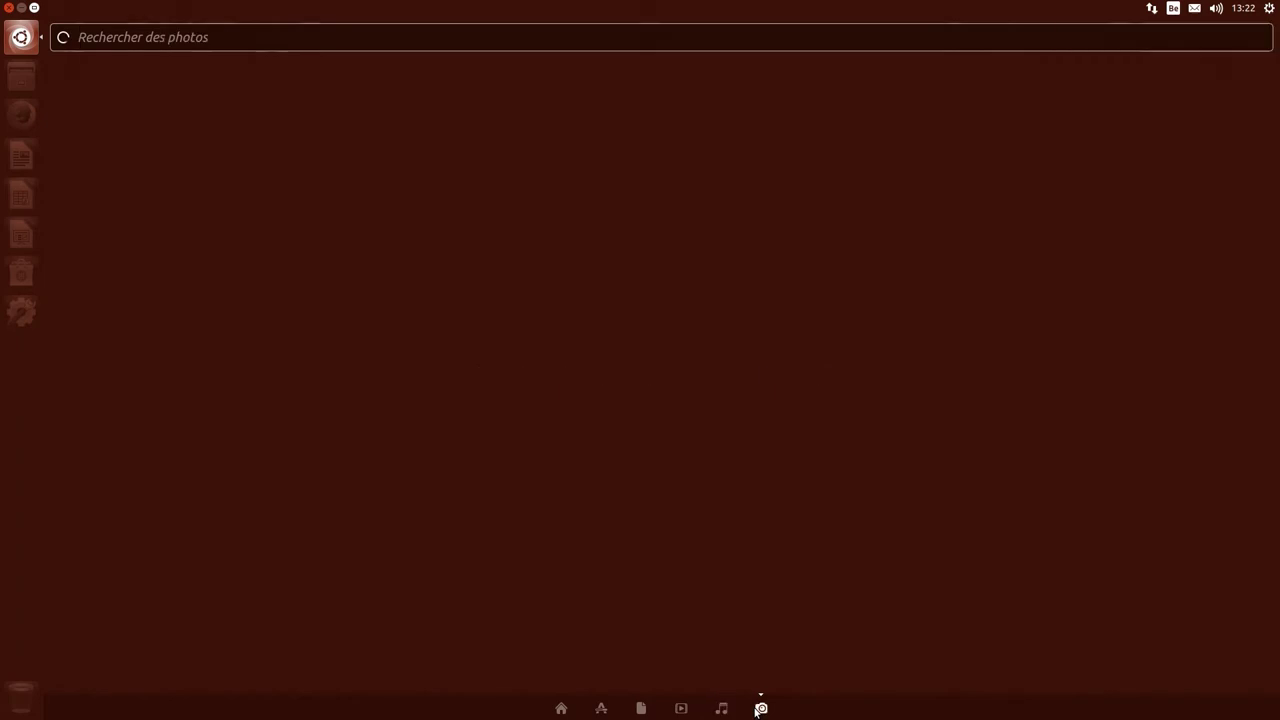
left_click(562, 708)
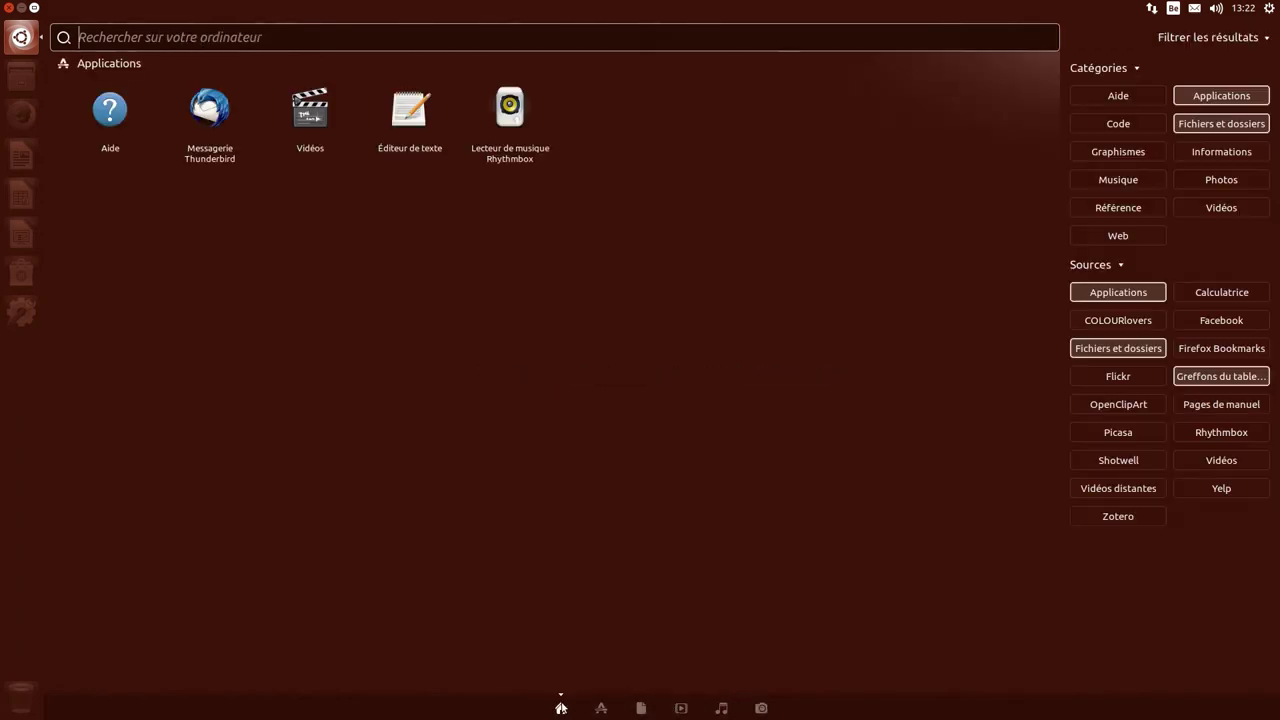
Restore the Dash to its smaller size, collapse its categories and result filters, and close it
left_click(33, 8)
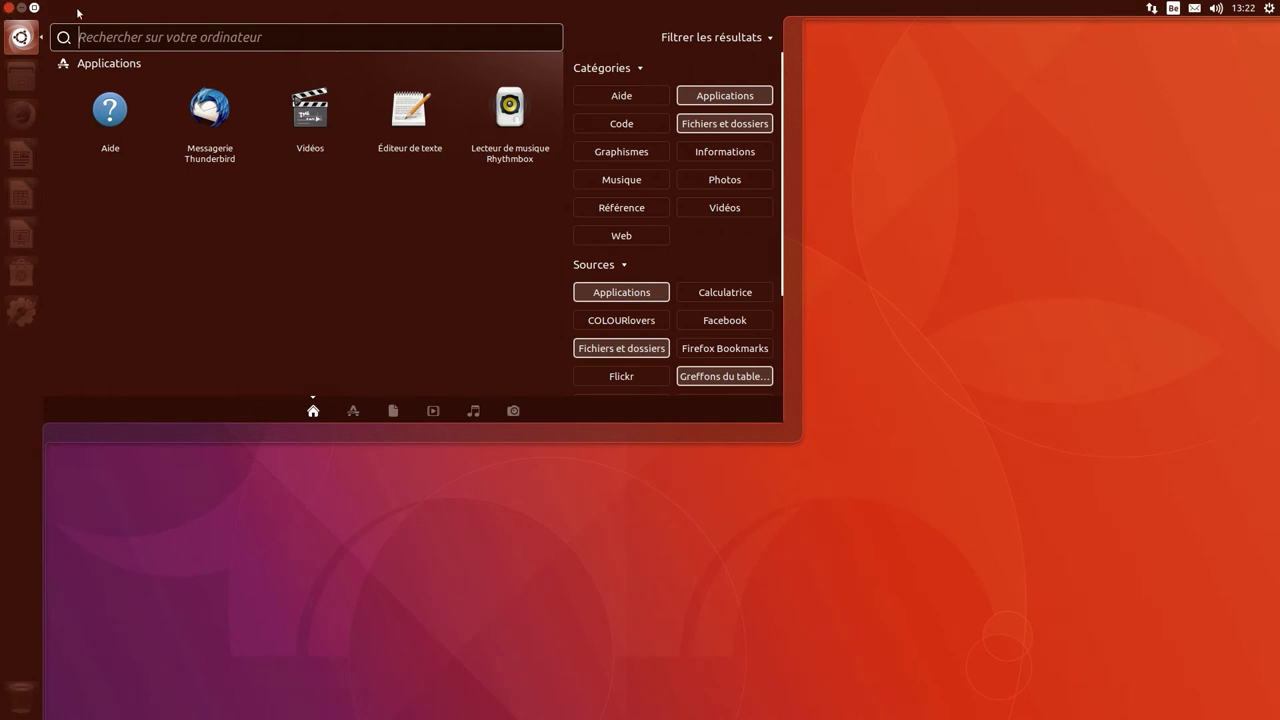
left_click(598, 70)
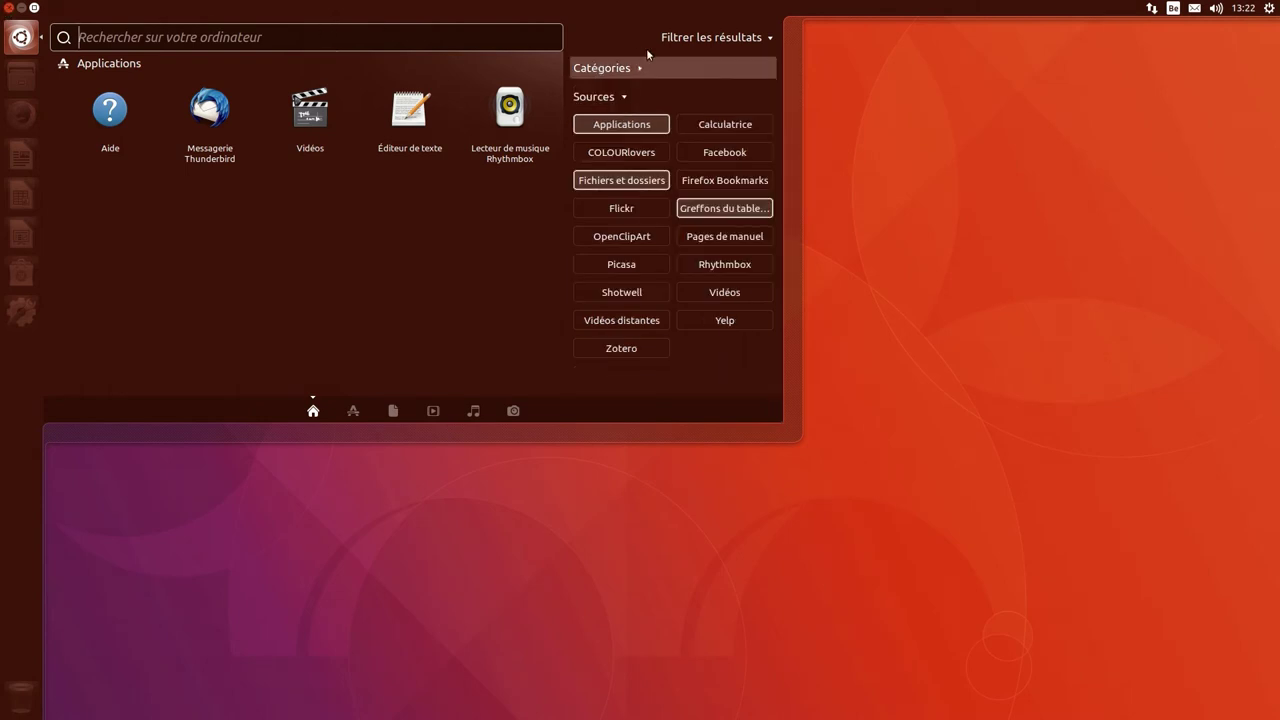
left_click(741, 38)
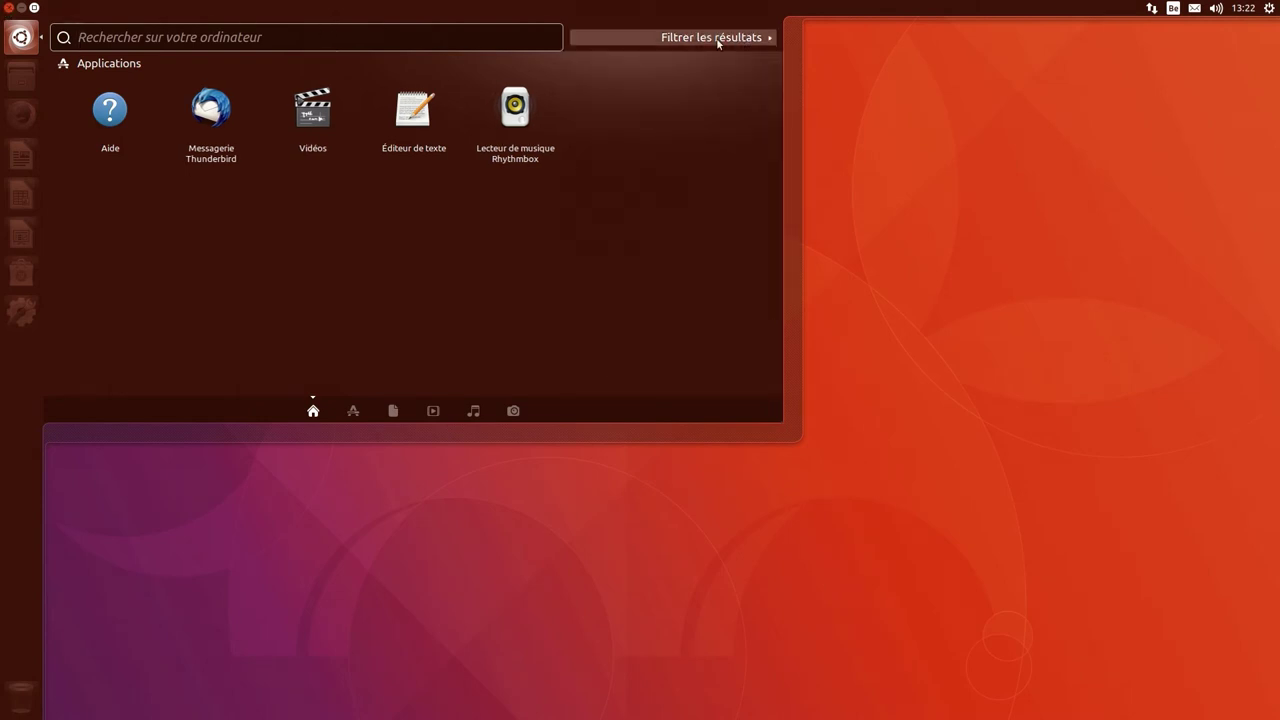
left_click(20, 37)
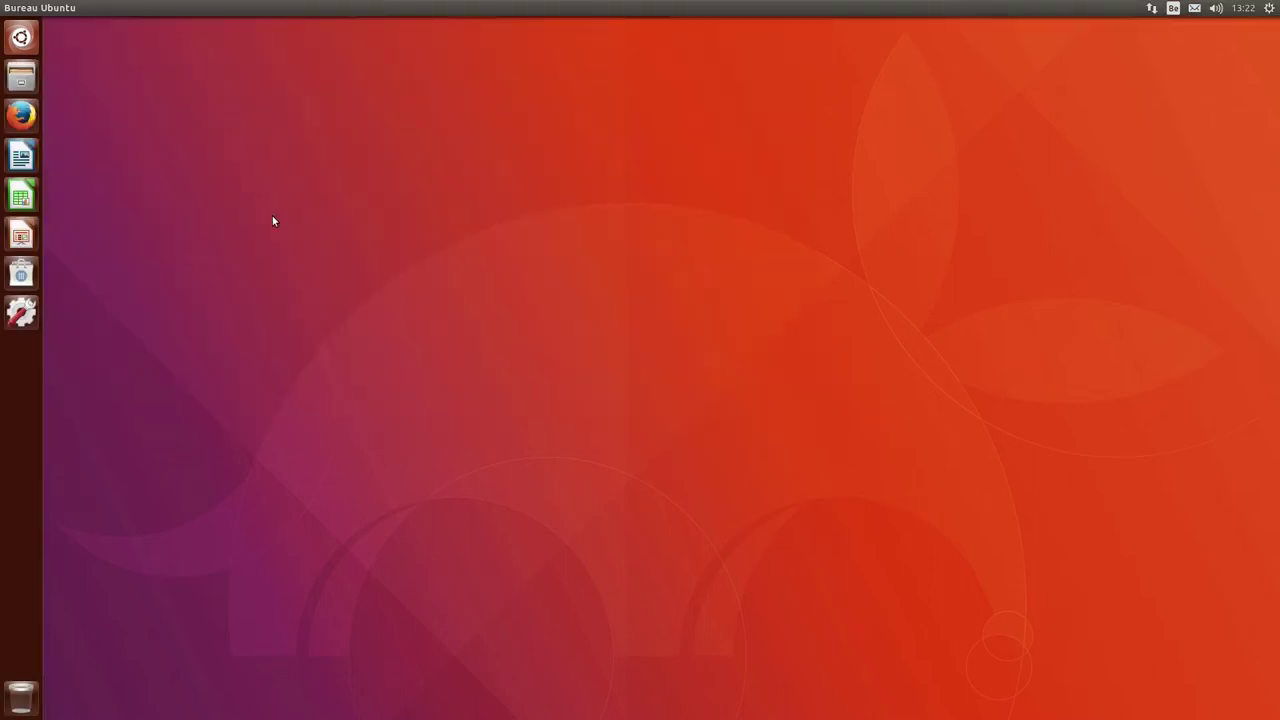
View the system details summary for this computer and close the details window
left_click(1269, 8)
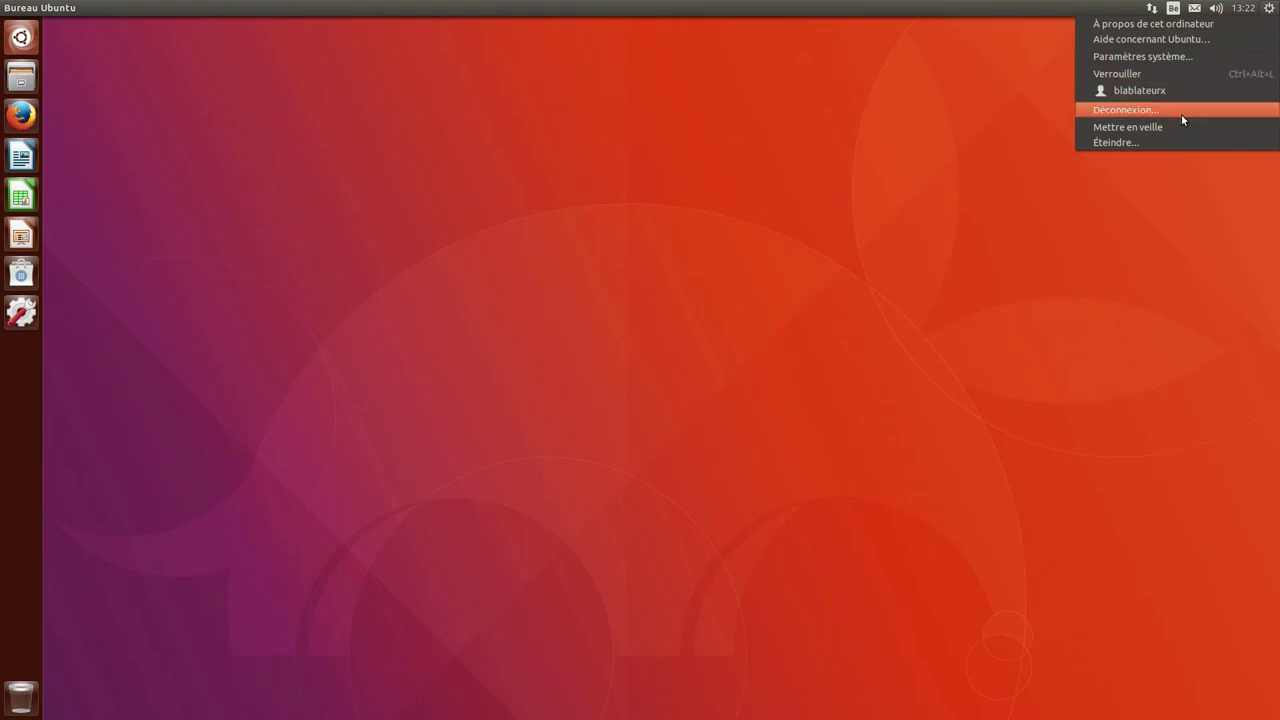
left_click(1163, 27)
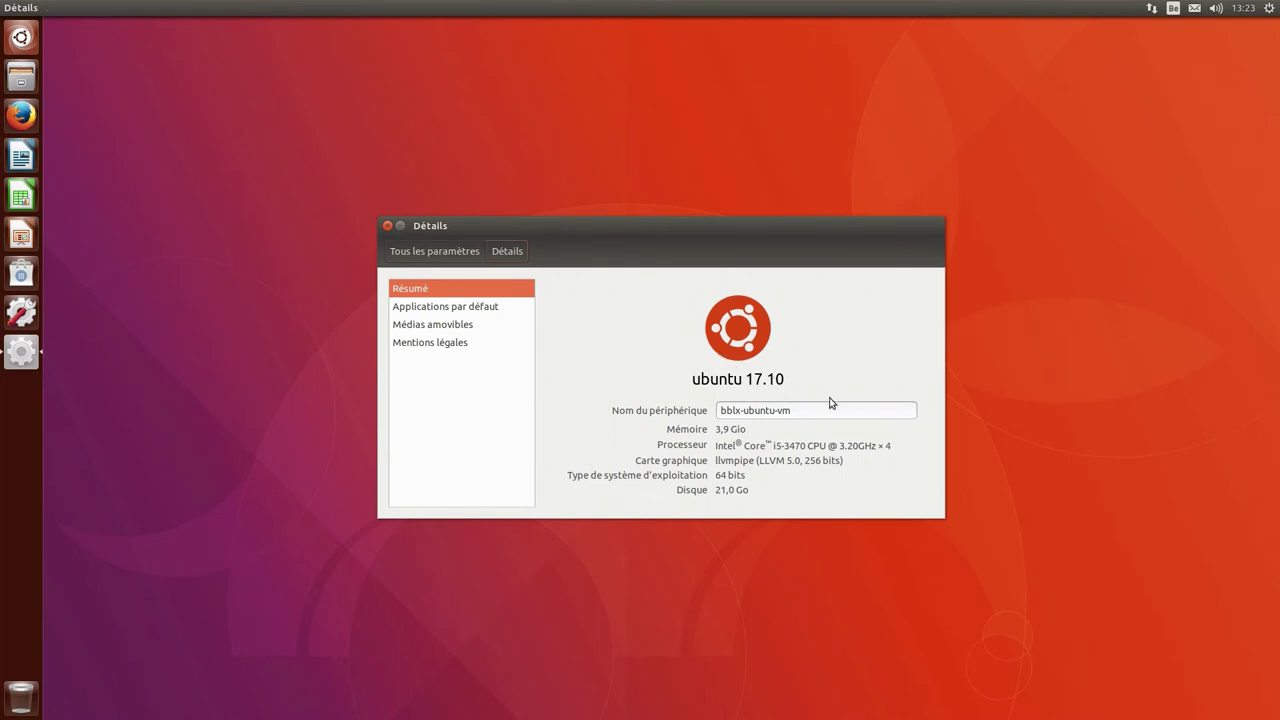
left_click(388, 224)
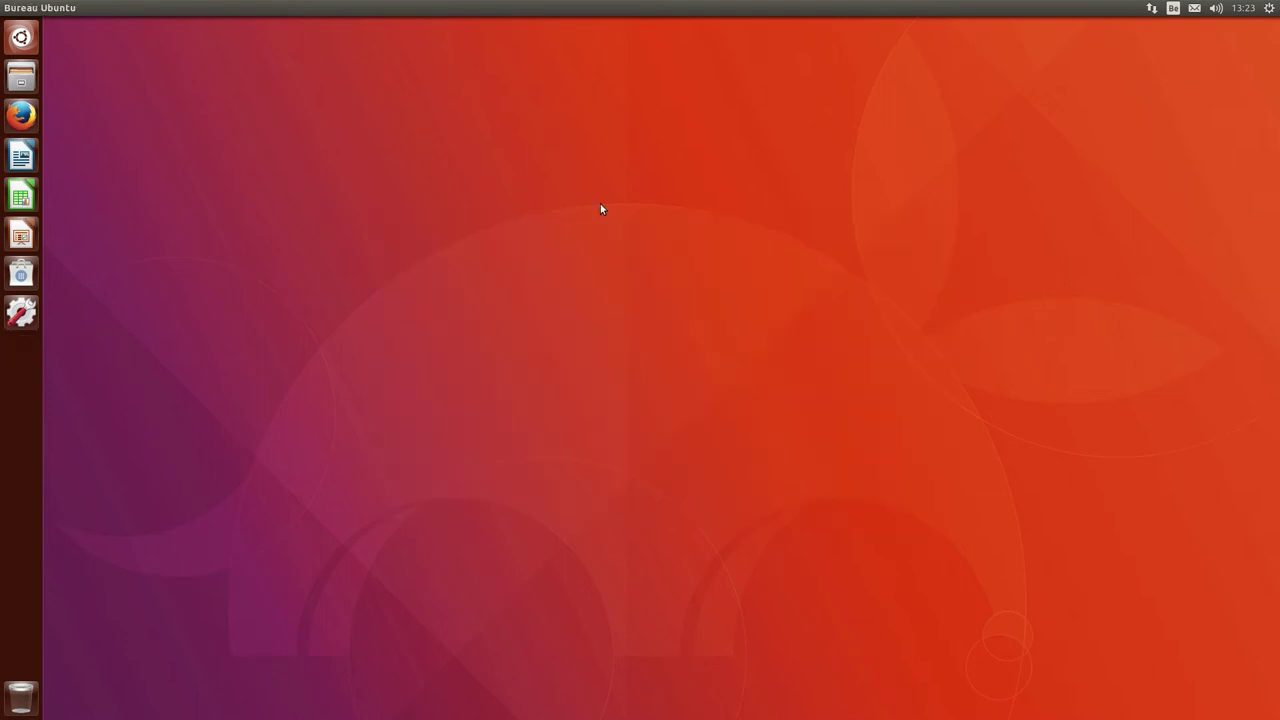
Open the Unity system settings (Paramètres système) overview
left_click(1269, 8)
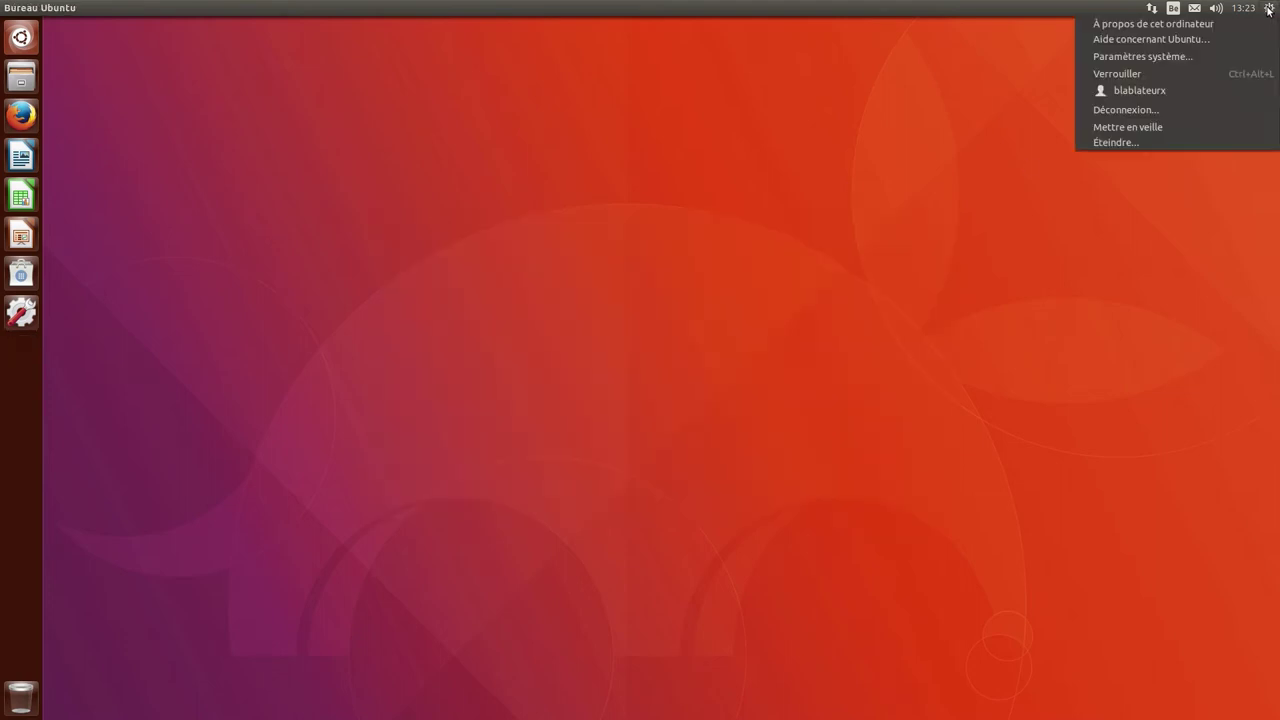
left_click(1236, 58)
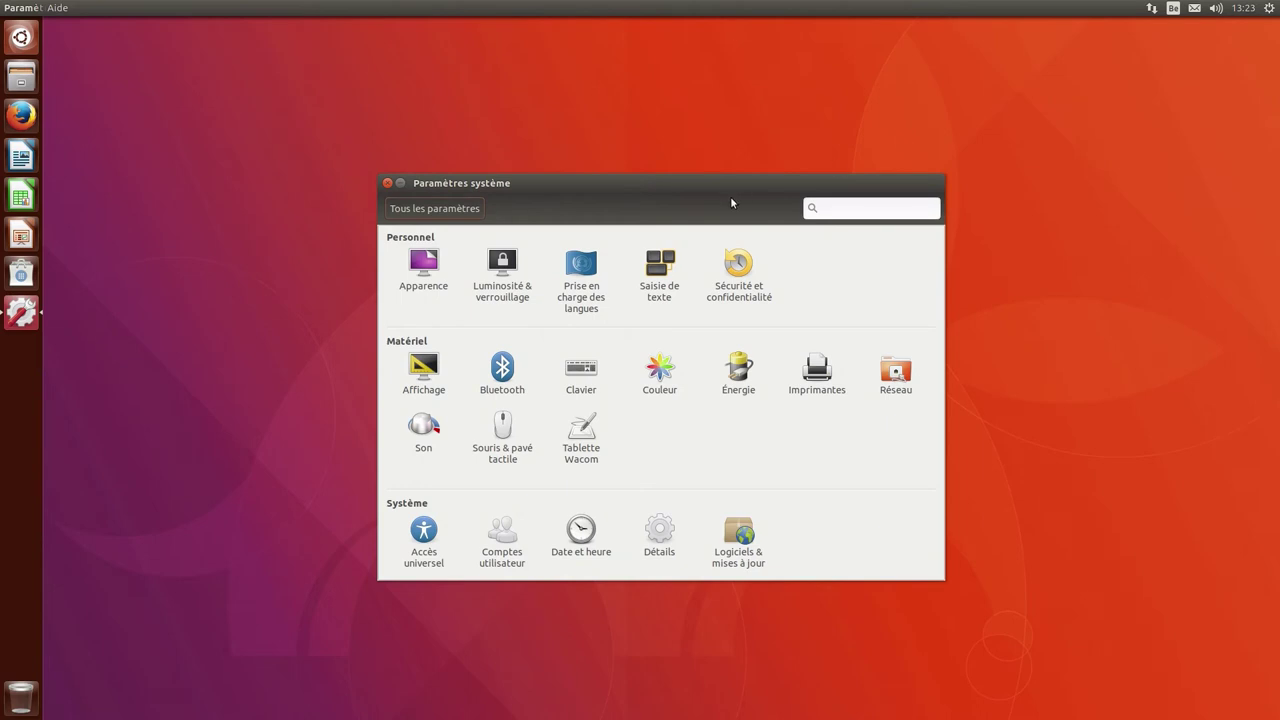
Open the Apparence settings and set the desktop background to the Ubuntu 17.10 Community Wallpapers slideshow
left_click_drag(730, 203, 717, 98)
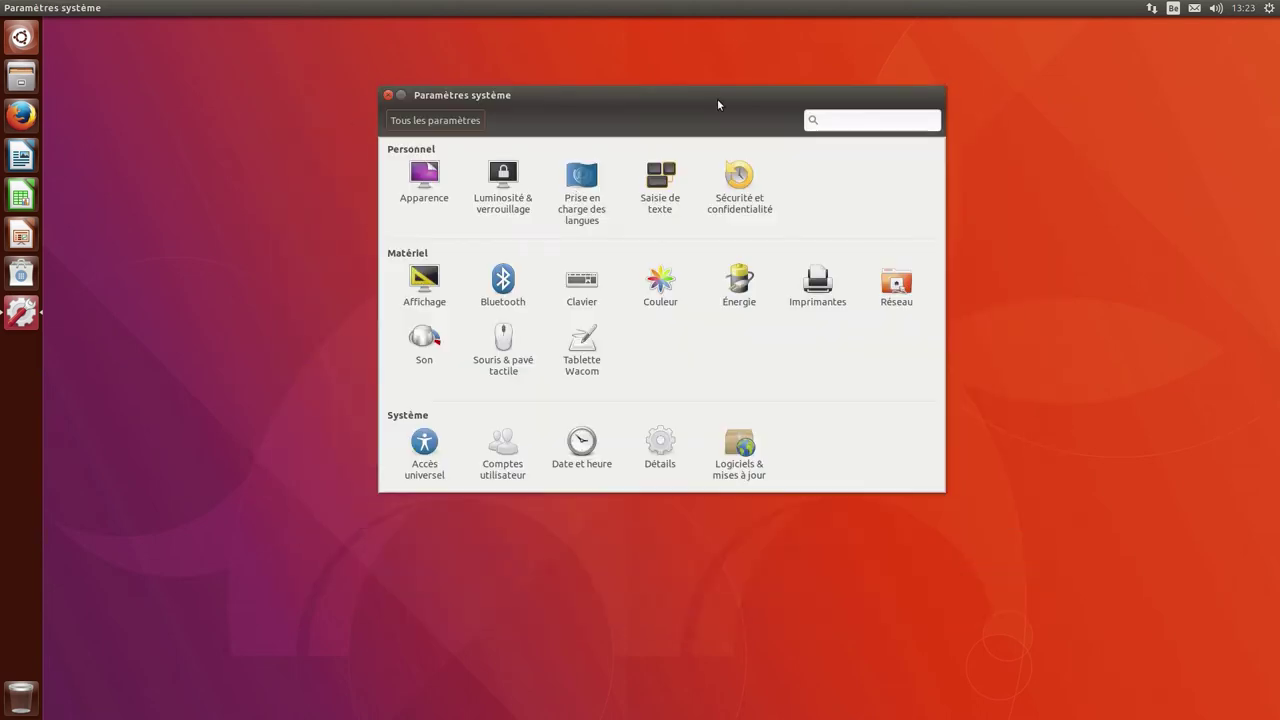
left_click(440, 190)
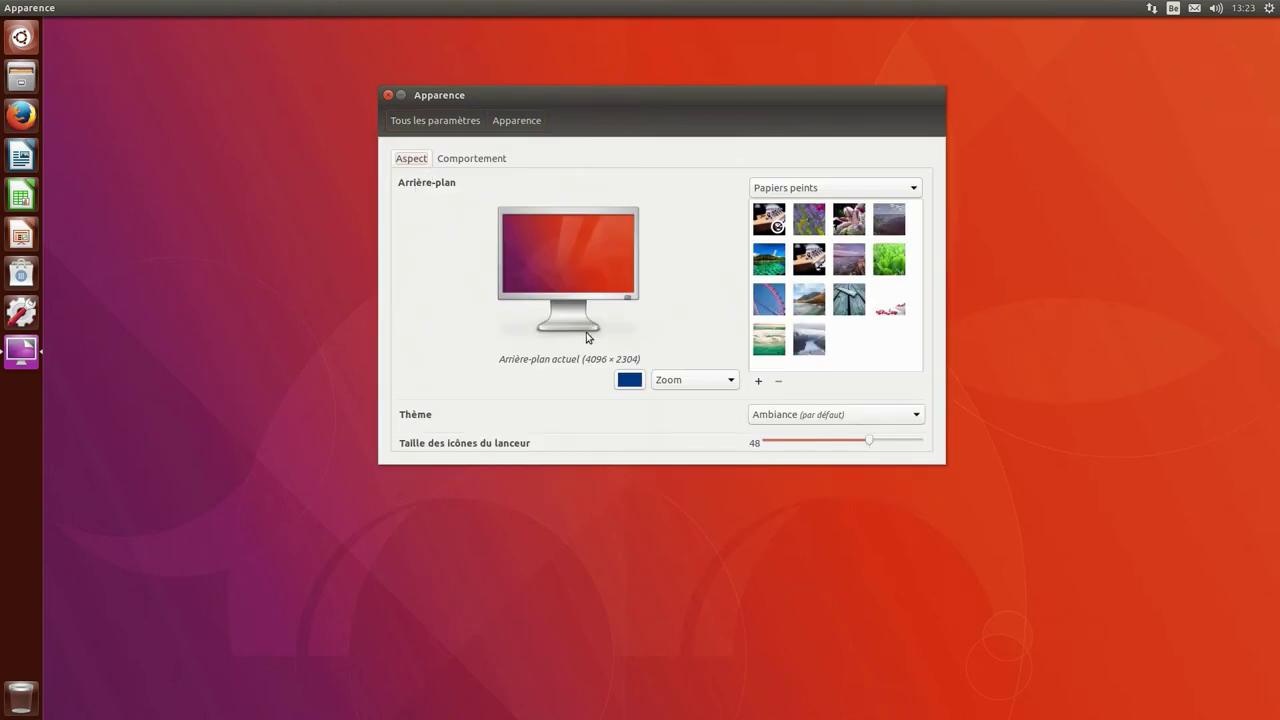
left_click(768, 219)
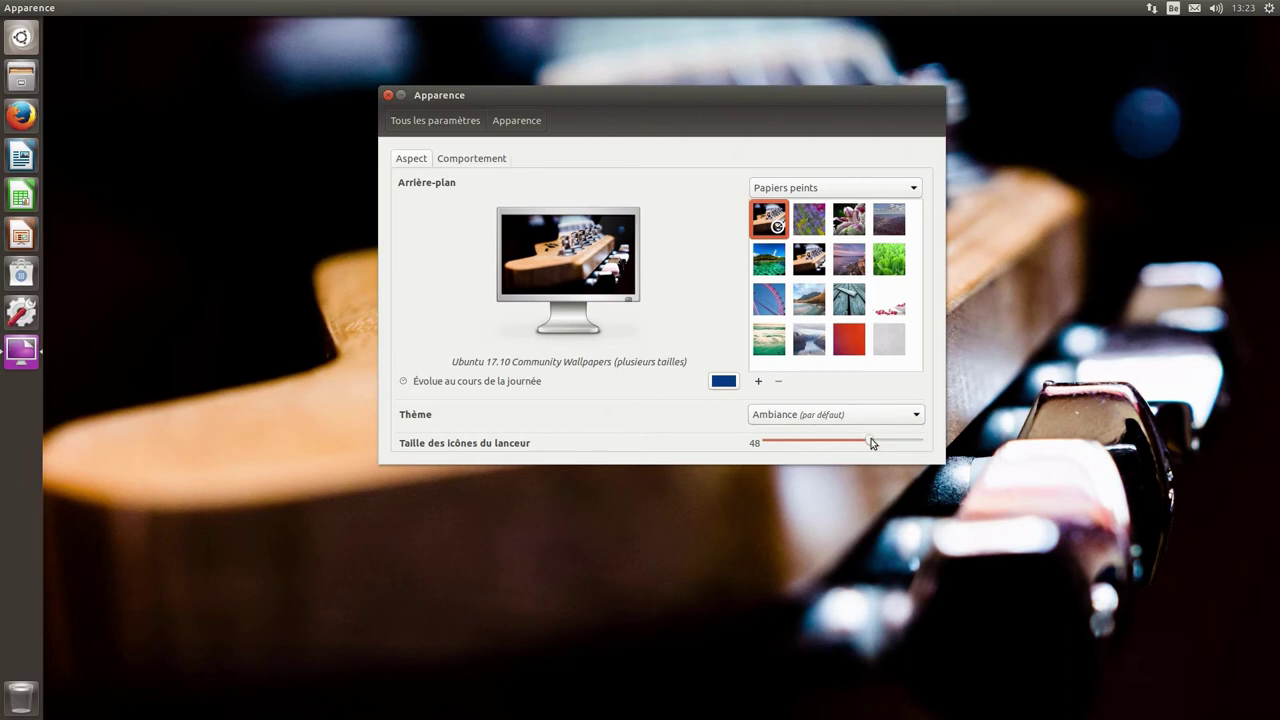
Try launcher icon sizes between 16 and 64, and settle on 52
scroll(872, 443, "down", 3)
scroll(871, 443, "down", 5)
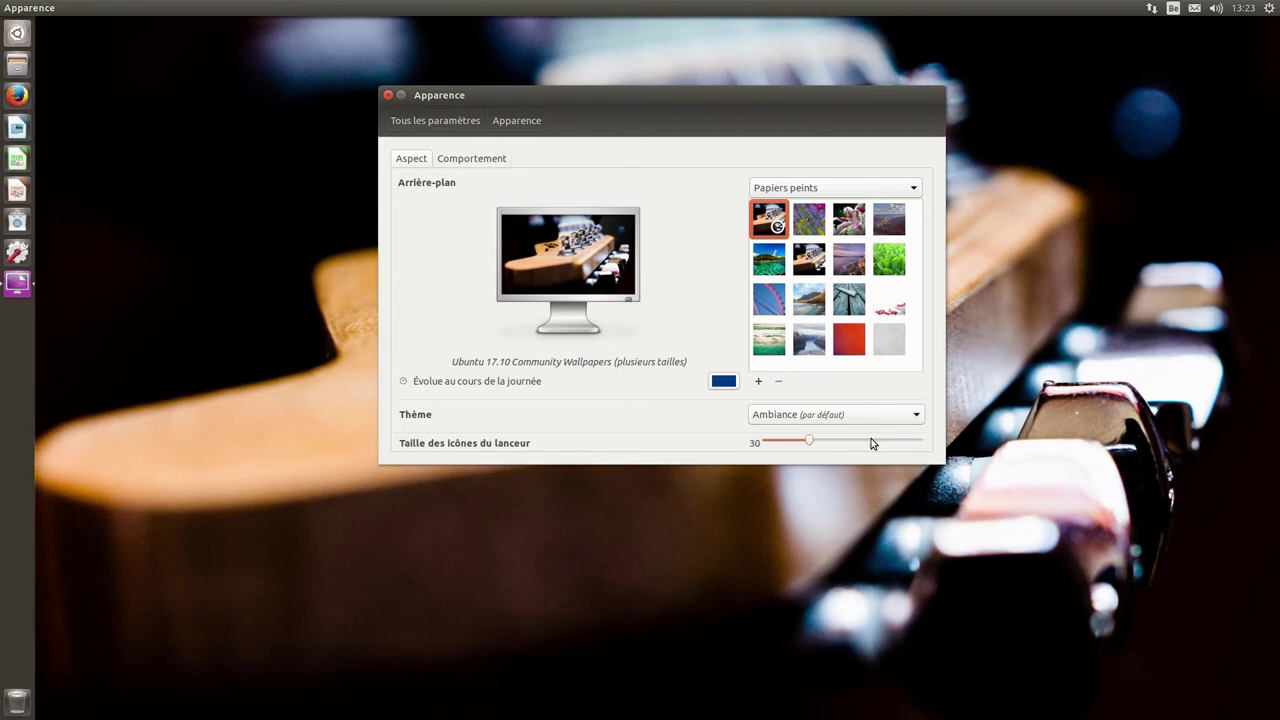
scroll(871, 443, "up", 5)
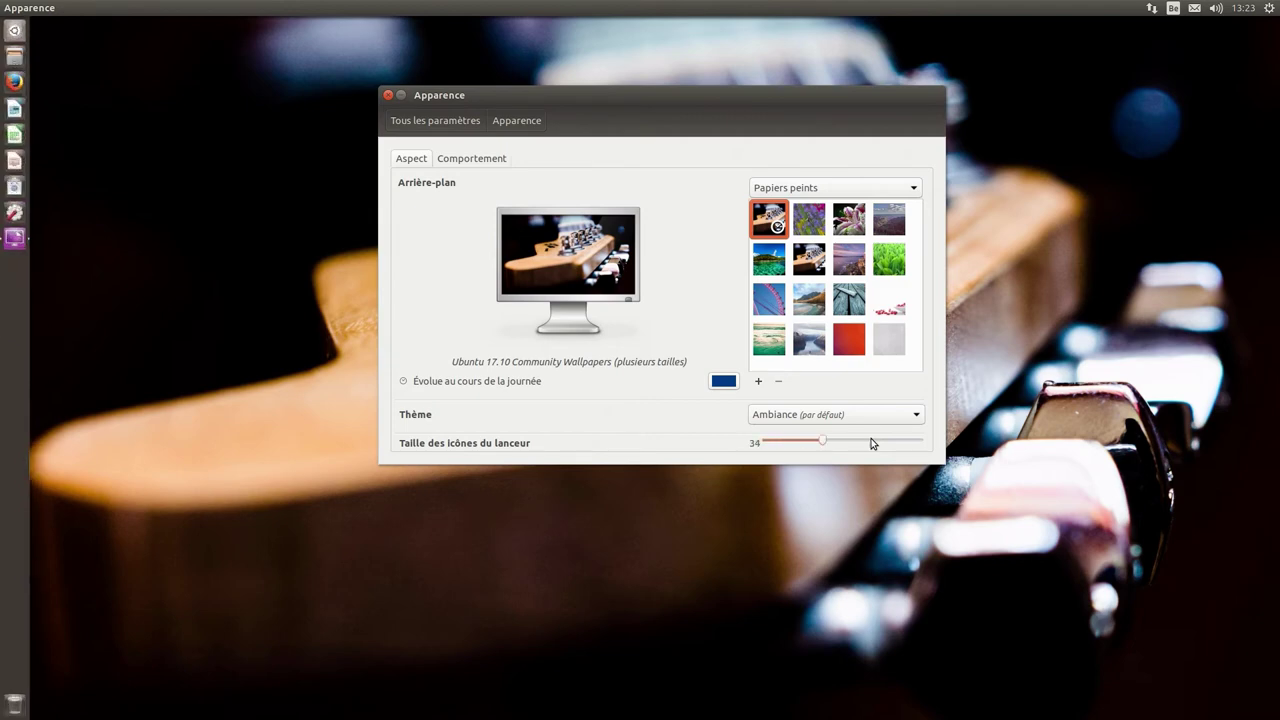
scroll(871, 443, "up", 4)
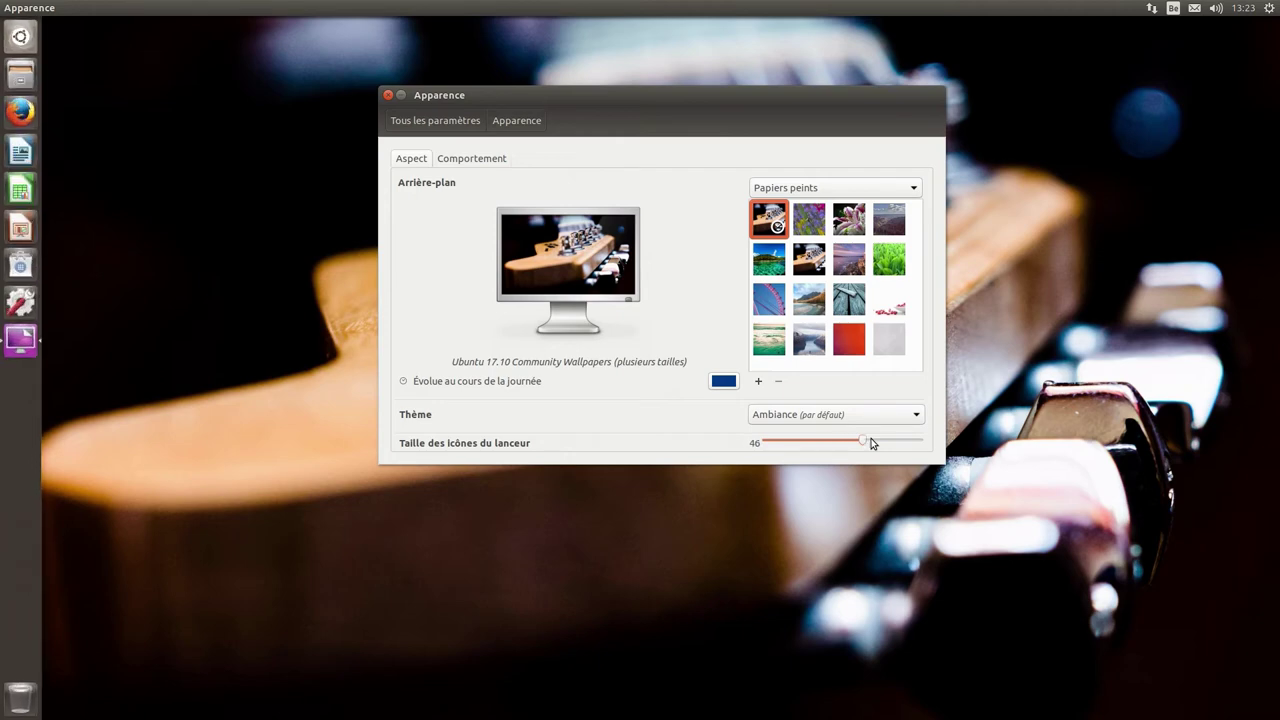
scroll(871, 443, "up", 2)
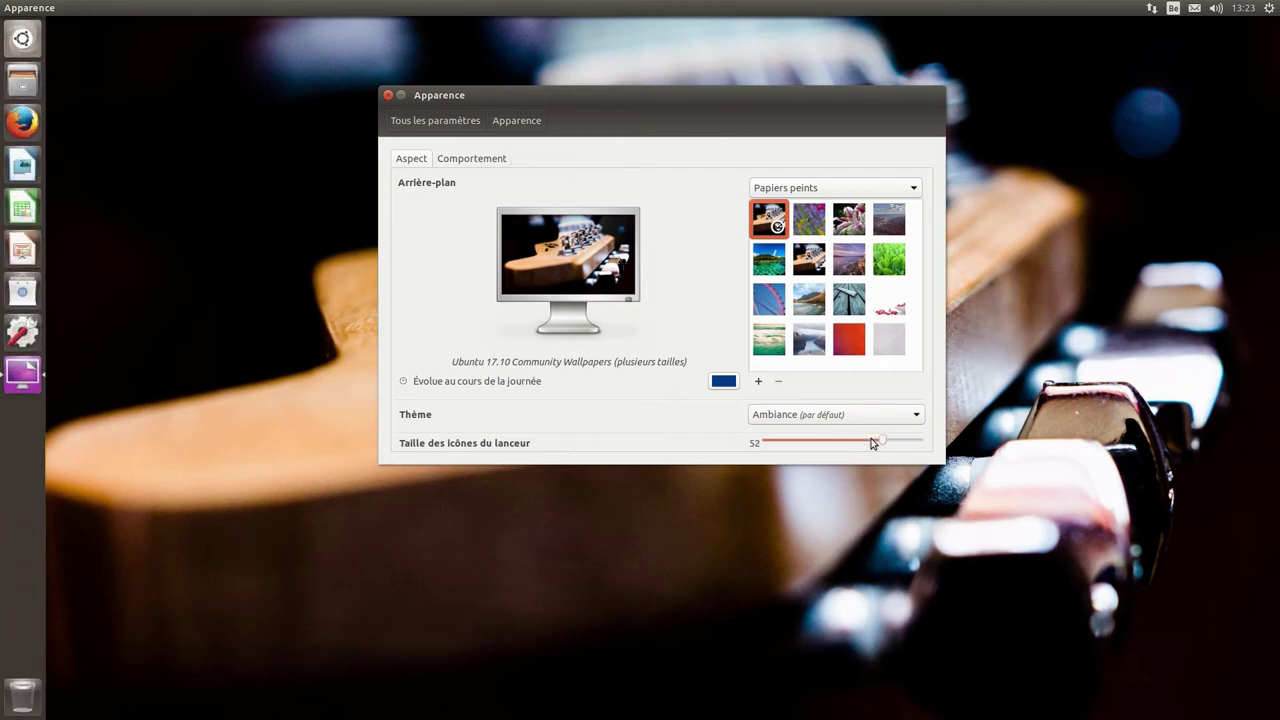
scroll(871, 443, "down", 10)
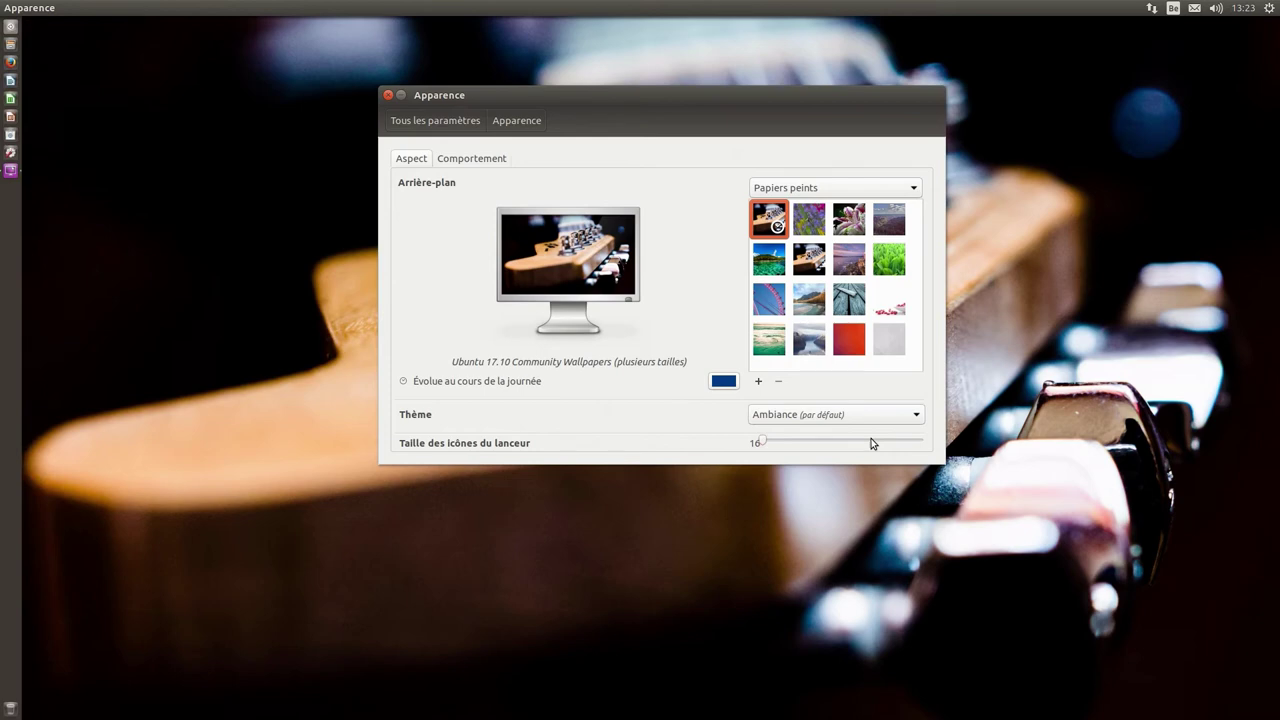
scroll(871, 443, "up", 2)
scroll(871, 443, "up", 6)
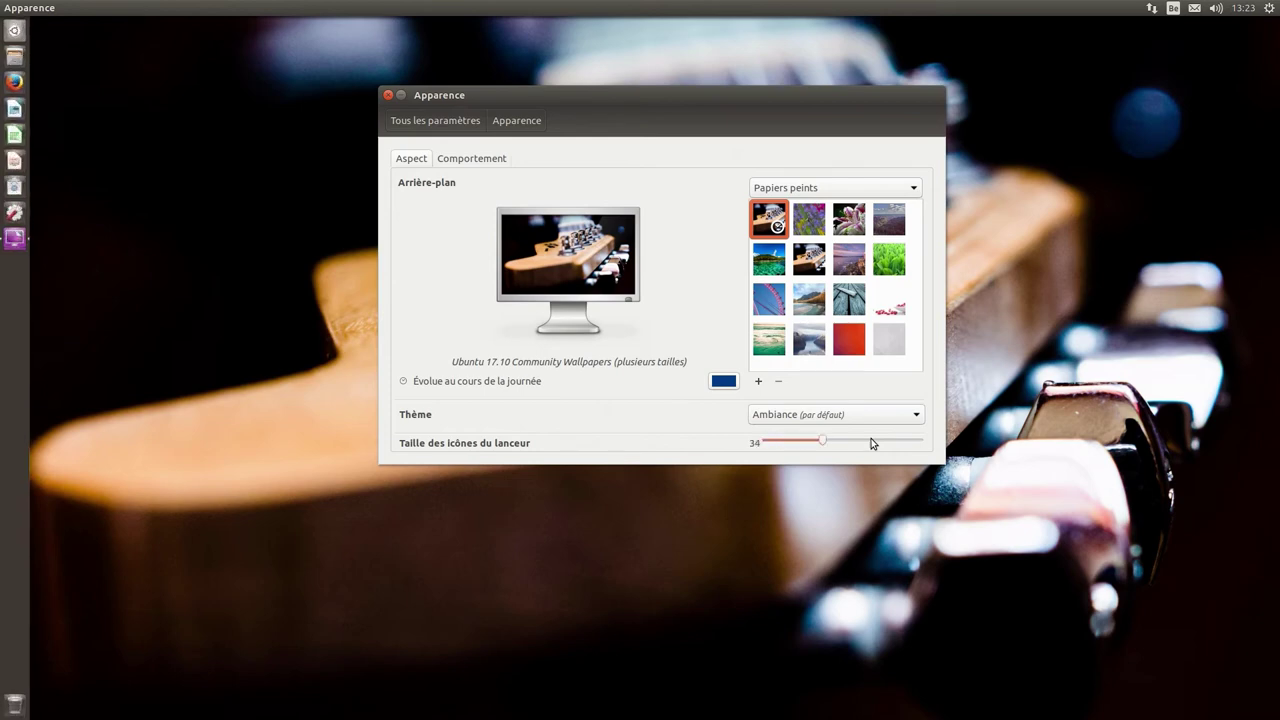
scroll(871, 443, "up", 2)
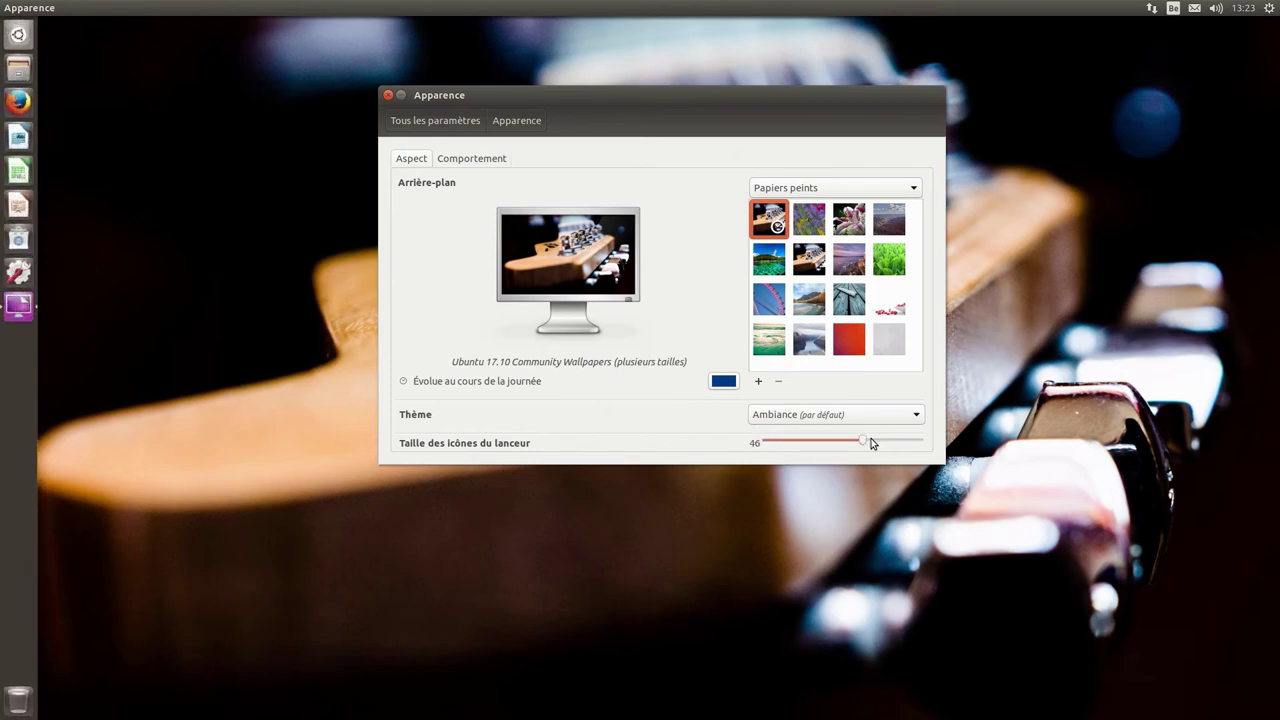
scroll(871, 443, "up", 2)
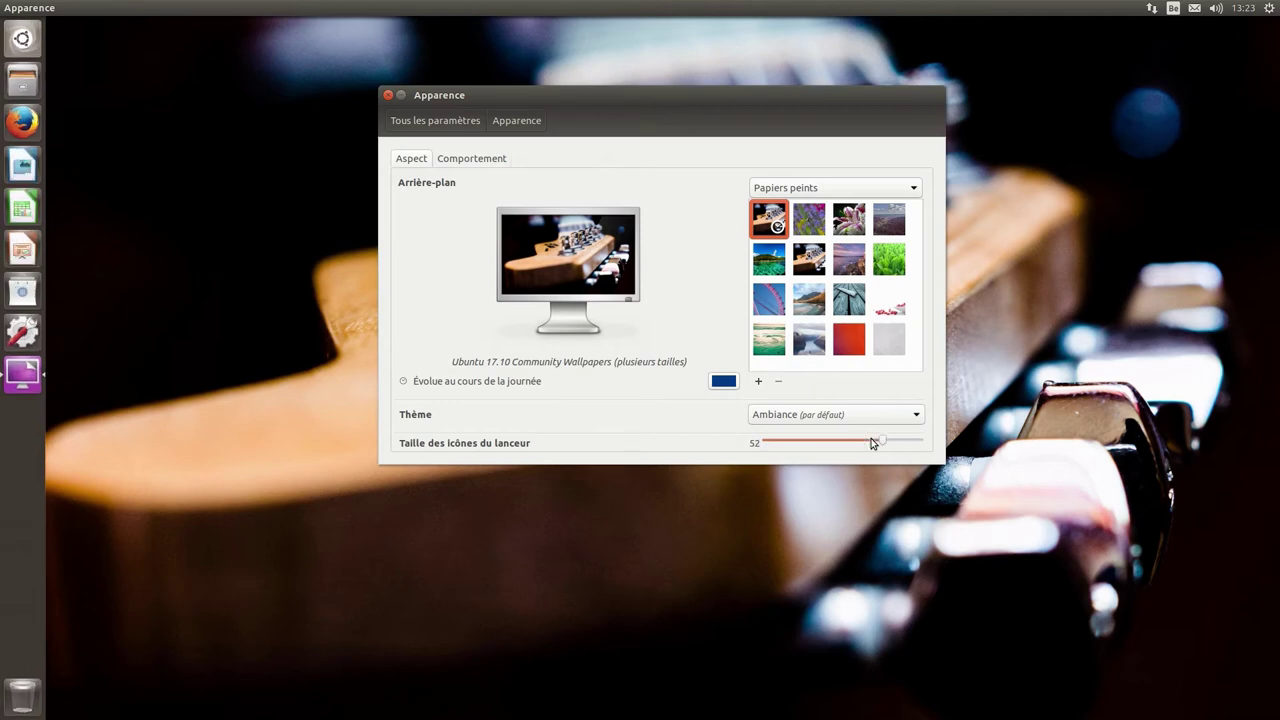
scroll(873, 443, "up", 2)
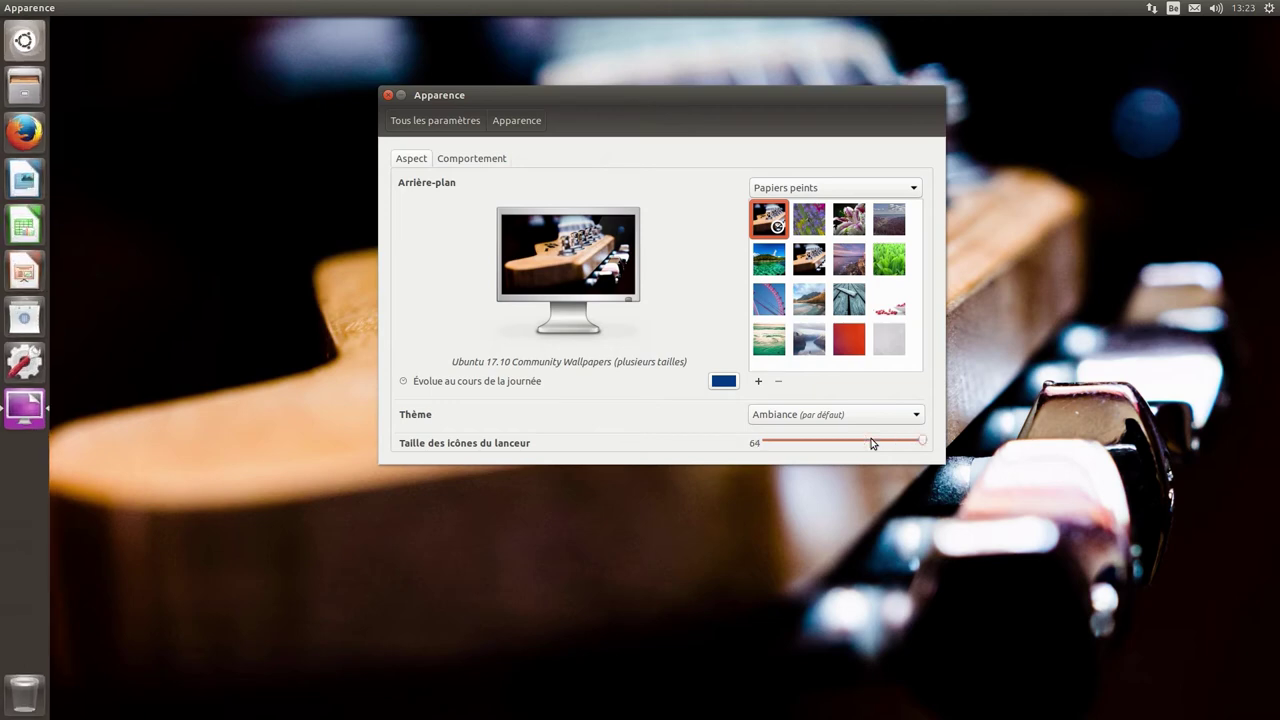
scroll(871, 443, "down", 2)
In the Comportement settings, switch launcher auto-hiding on and back off, enable workspaces and add the « Afficher le bureau » icon to the launcher
left_click(464, 166)
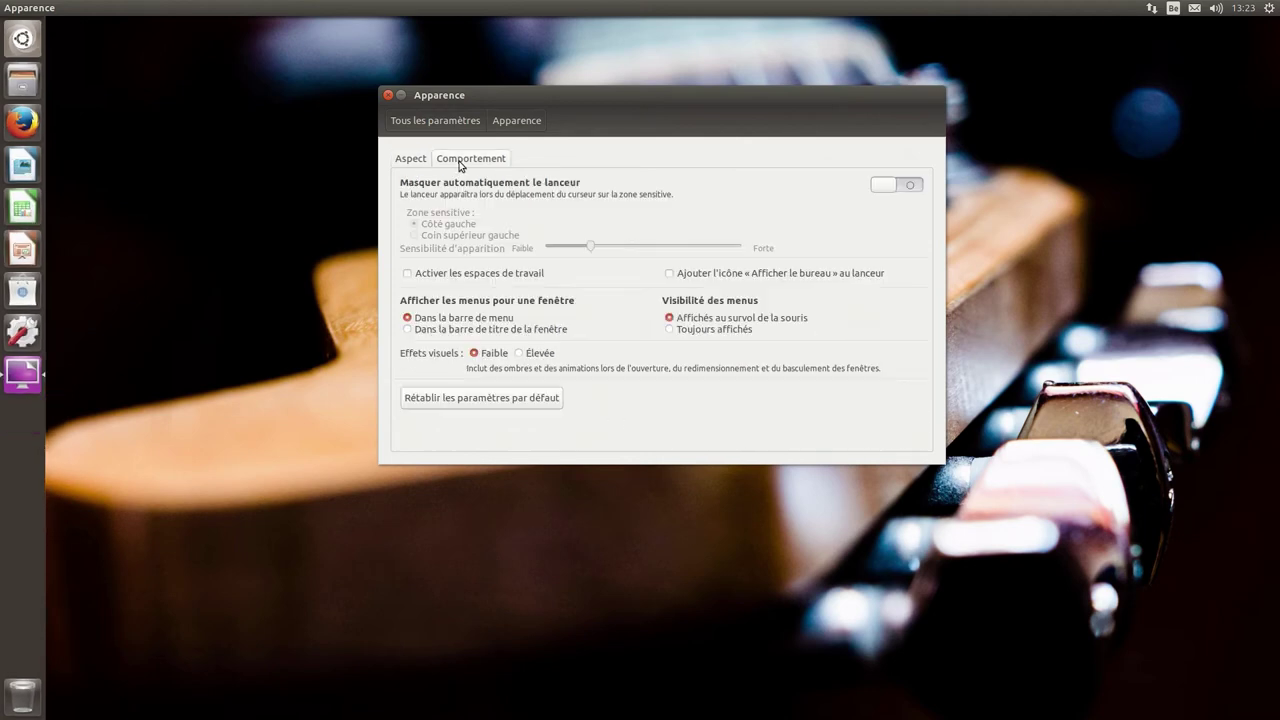
left_click(885, 185)
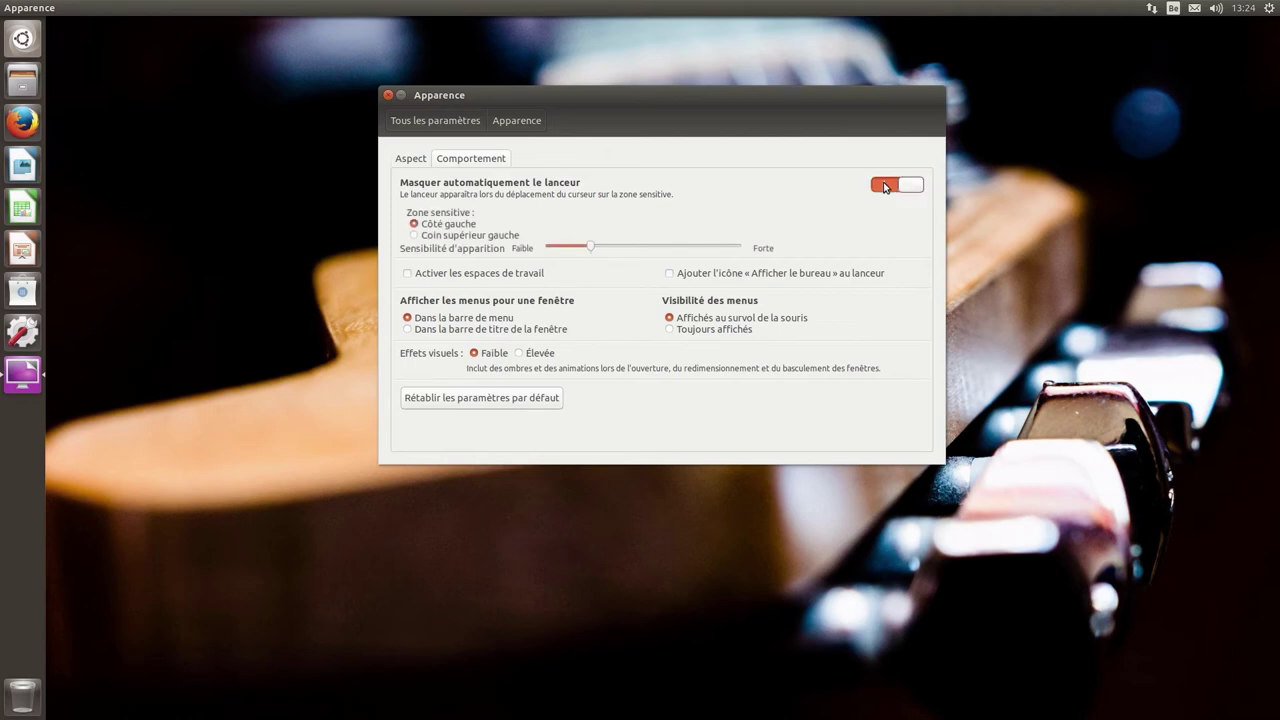
left_click(916, 188)
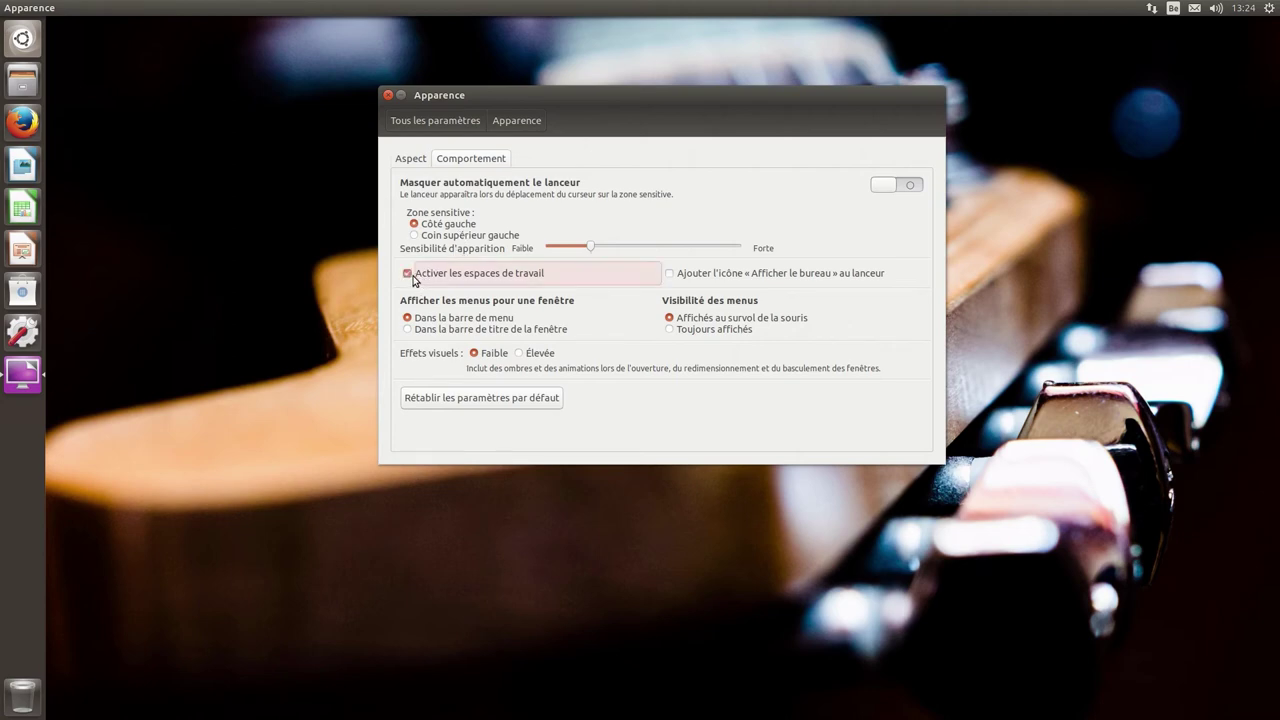
left_click(717, 280)
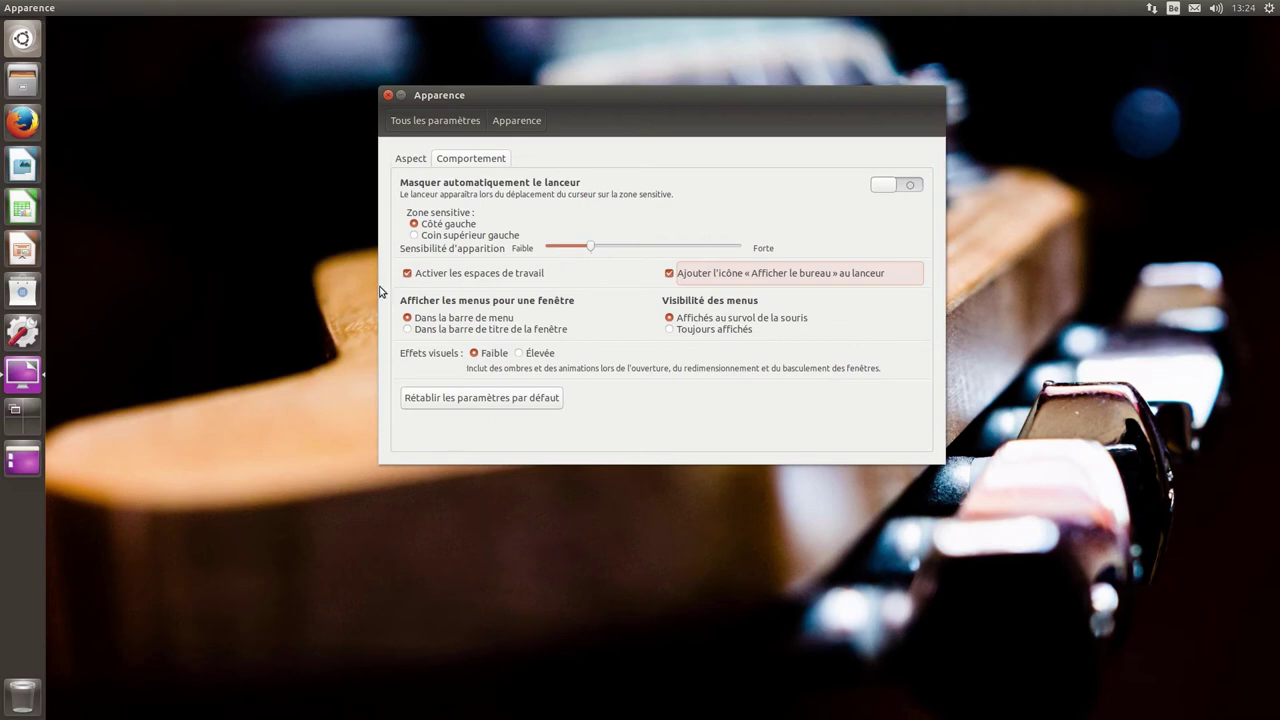
Show window menus in the window's title bar, keep them always displayed, and move the settings window aside
left_click(418, 333)
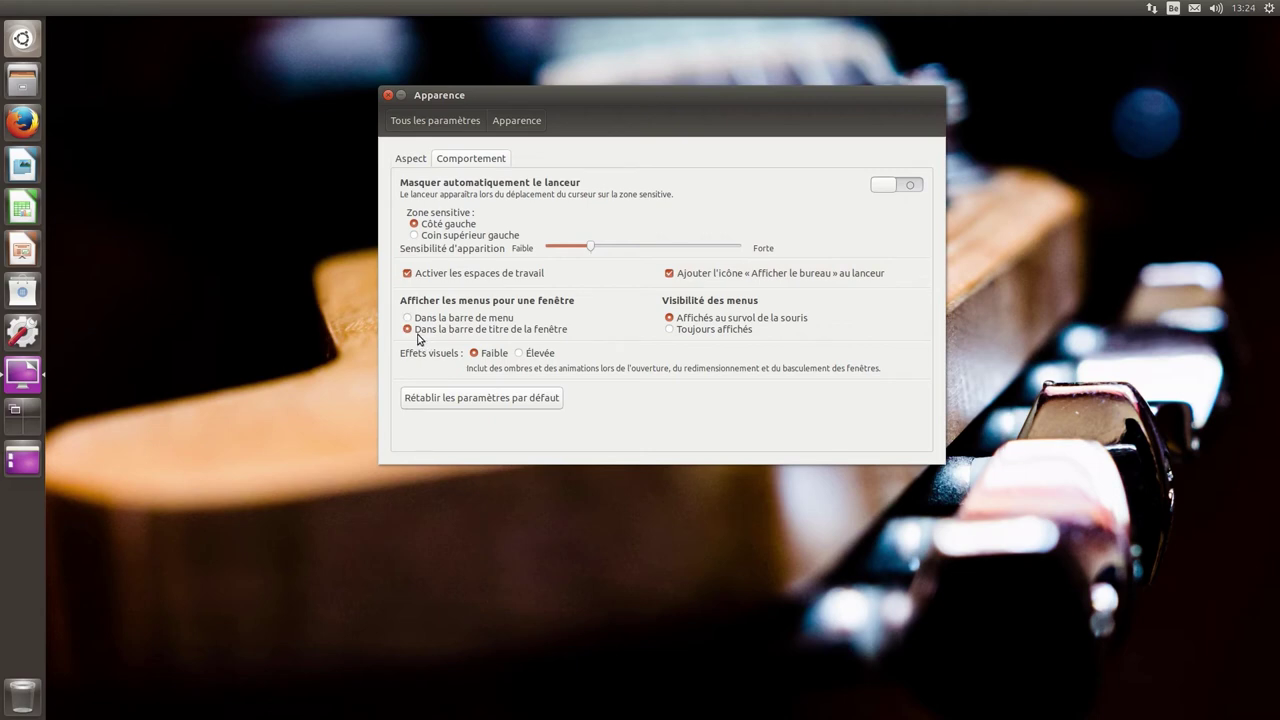
left_click(711, 333)
left_click_drag(585, 100, 464, 99)
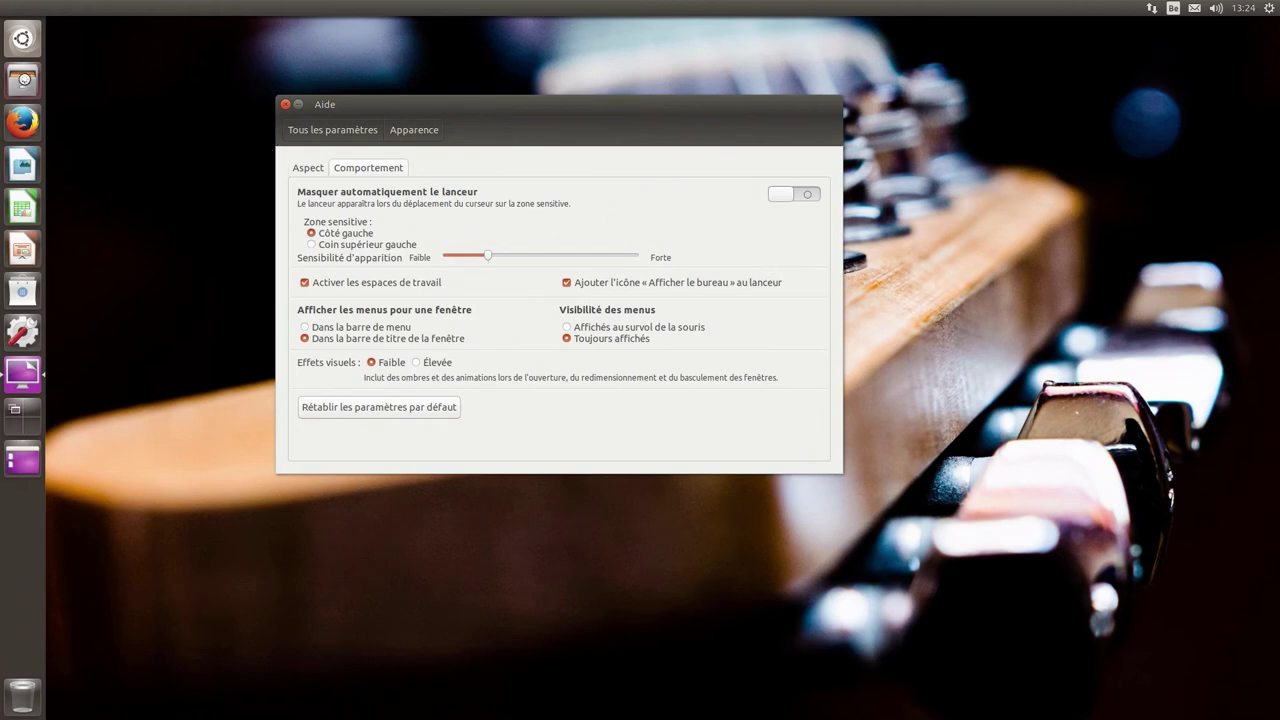
Open the home folder in the file manager and reposition and enlarge its window
left_click(22, 80)
left_click_drag(755, 66, 460, 87)
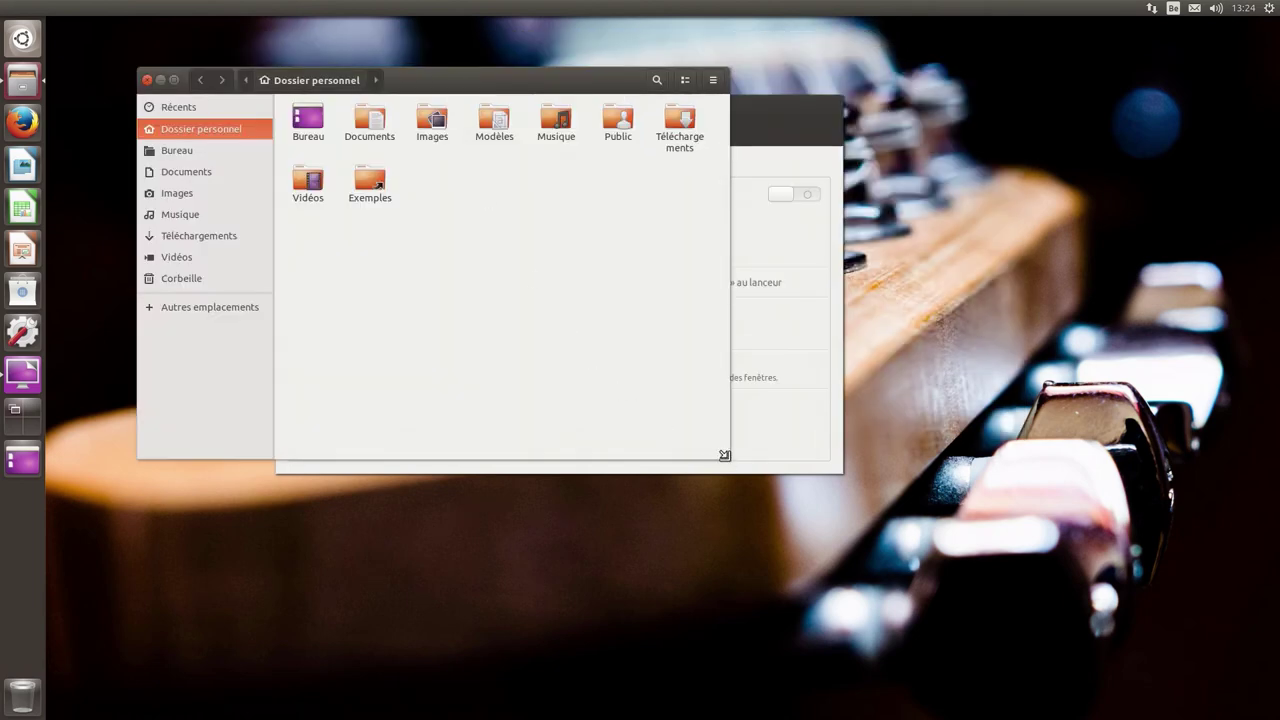
left_click_drag(724, 455, 1030, 563)
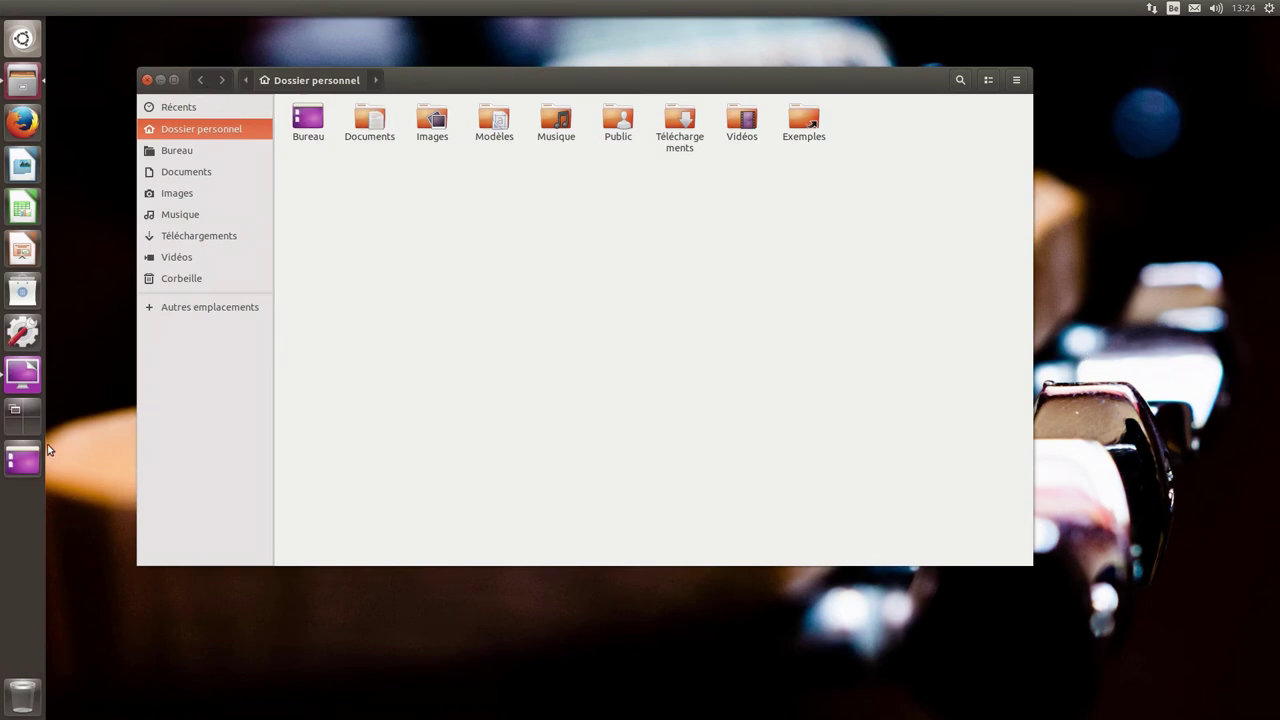
Try the Élevée visual effects by moving the appearance settings window, and return the effects to Faible
left_click(25, 380)
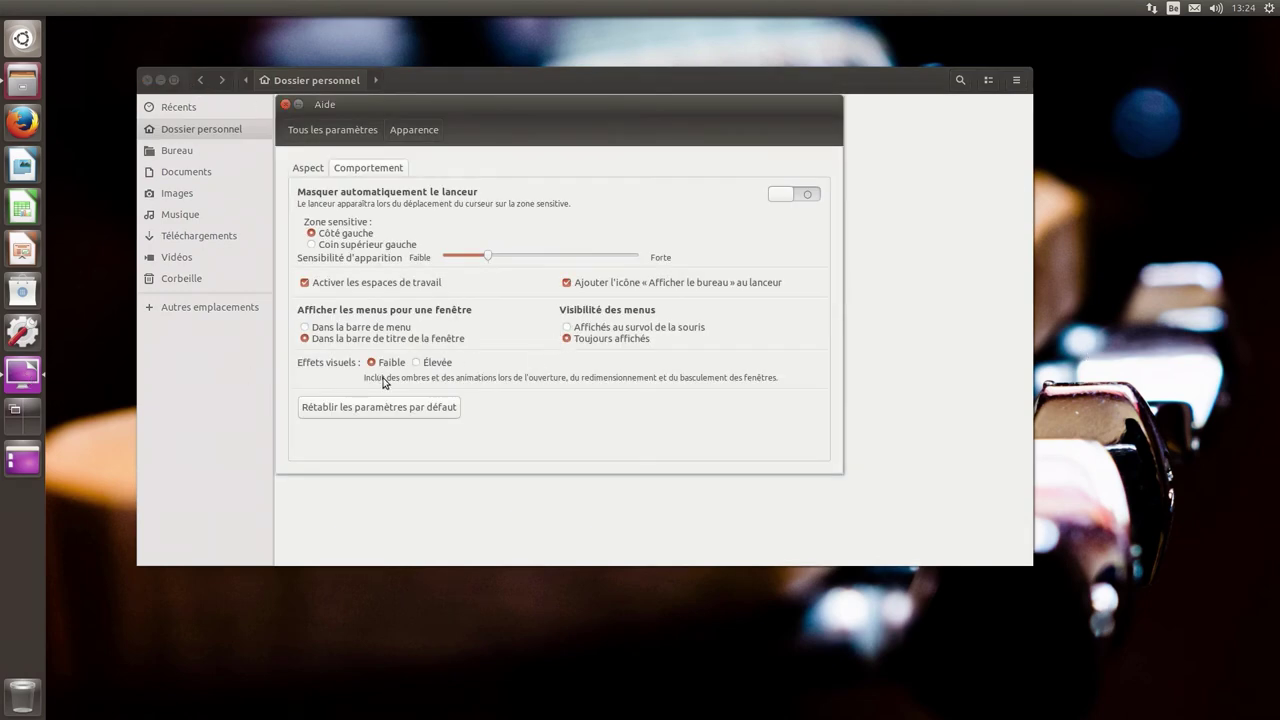
left_click(437, 363)
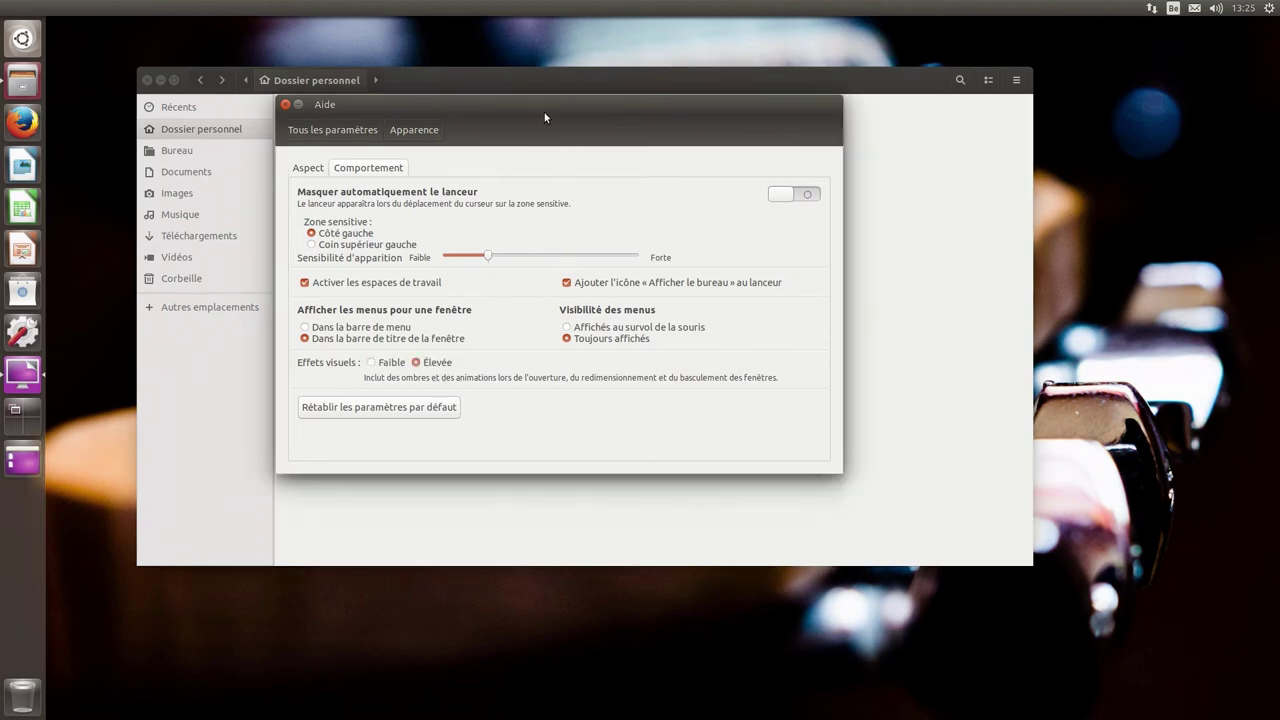
left_click_drag(533, 122, 680, 254)
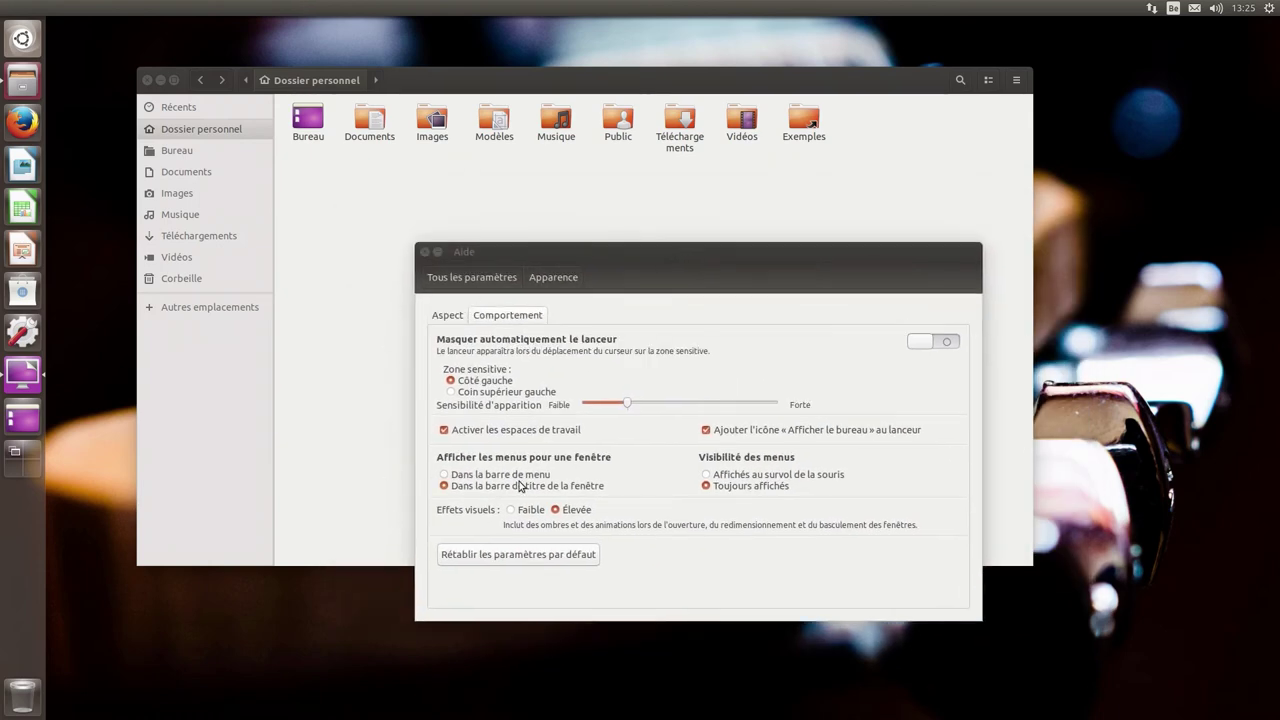
left_click(532, 513)
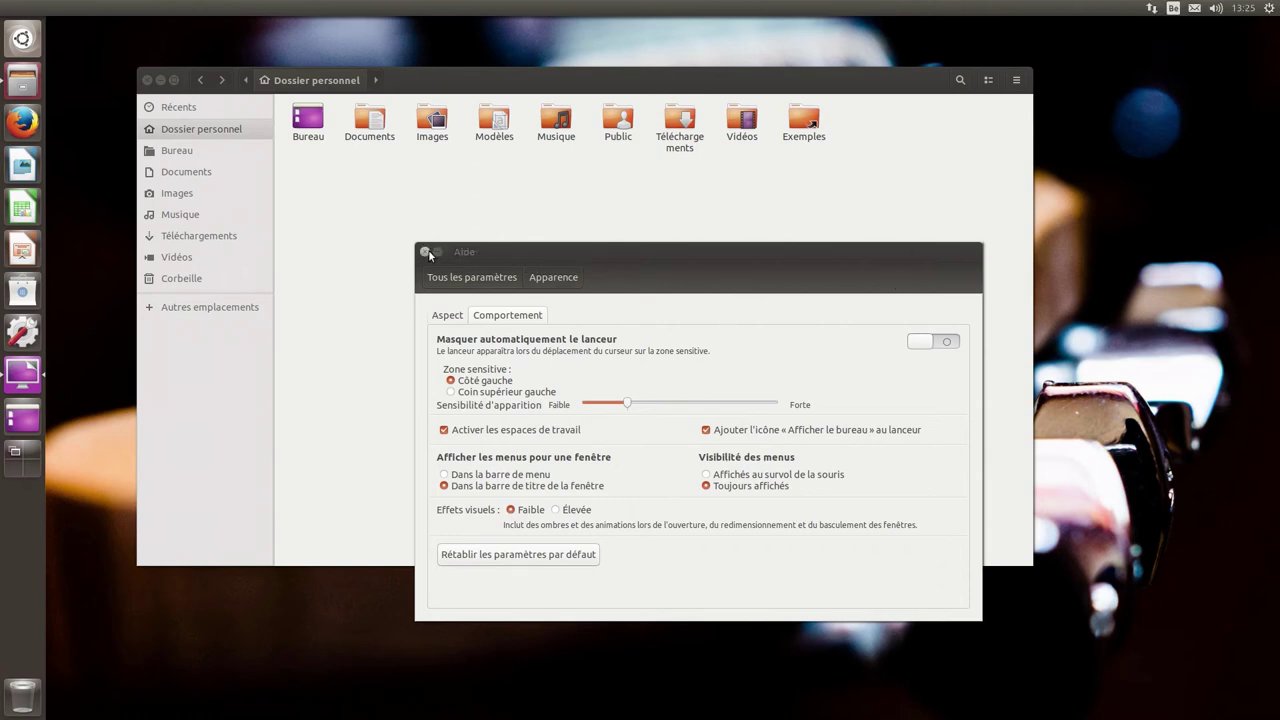
View the Affichage settings from the settings overview, return to the overview and close the settings window
left_click(472, 277)
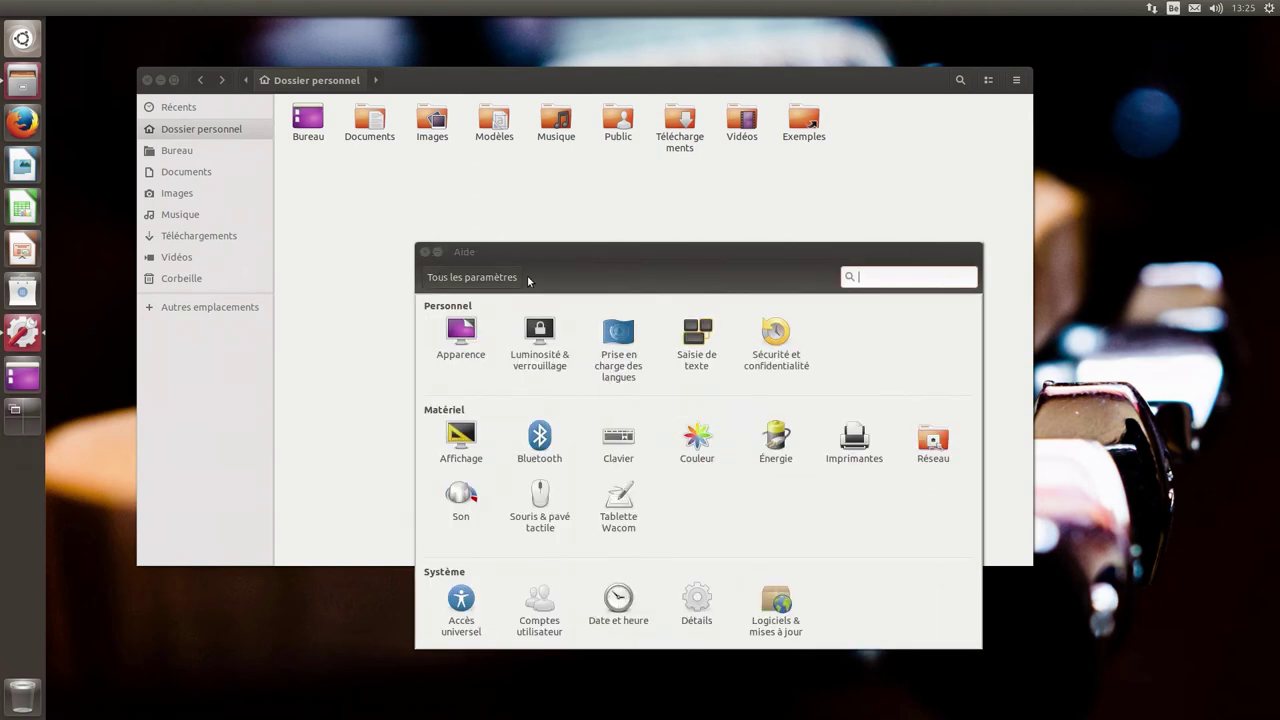
left_click_drag(558, 264, 524, 266)
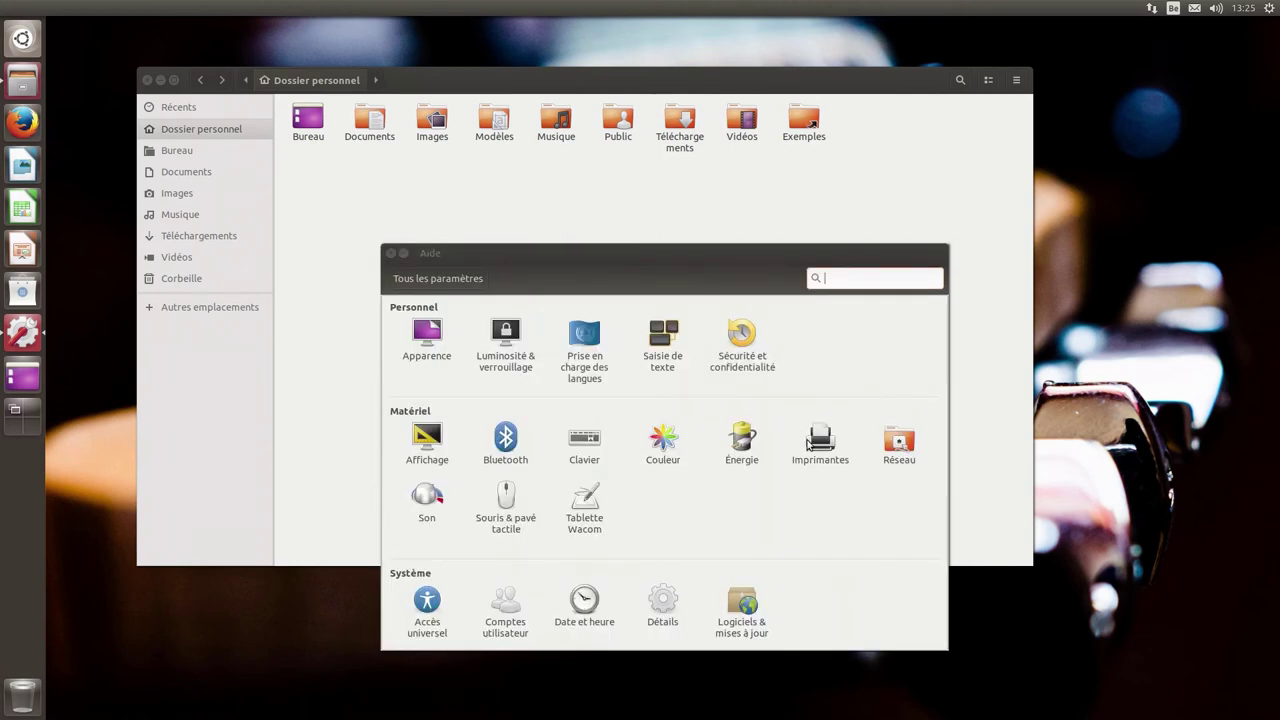
left_click(409, 434)
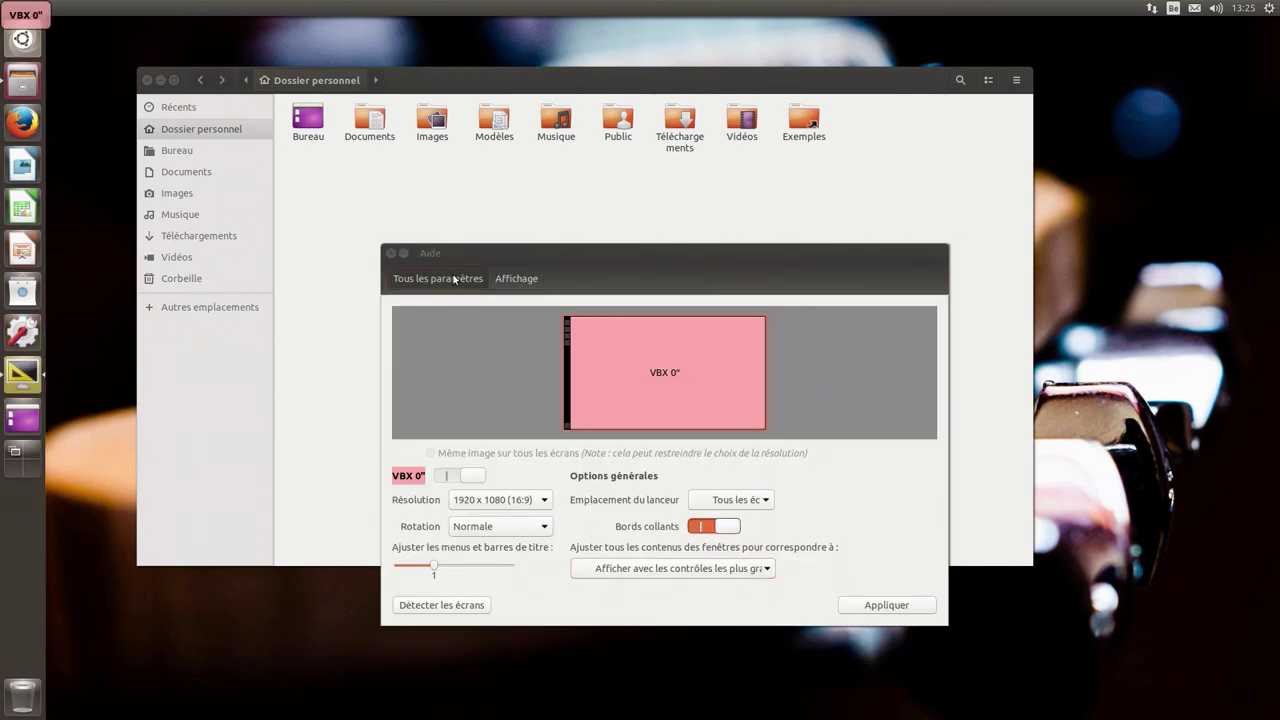
left_click(440, 278)
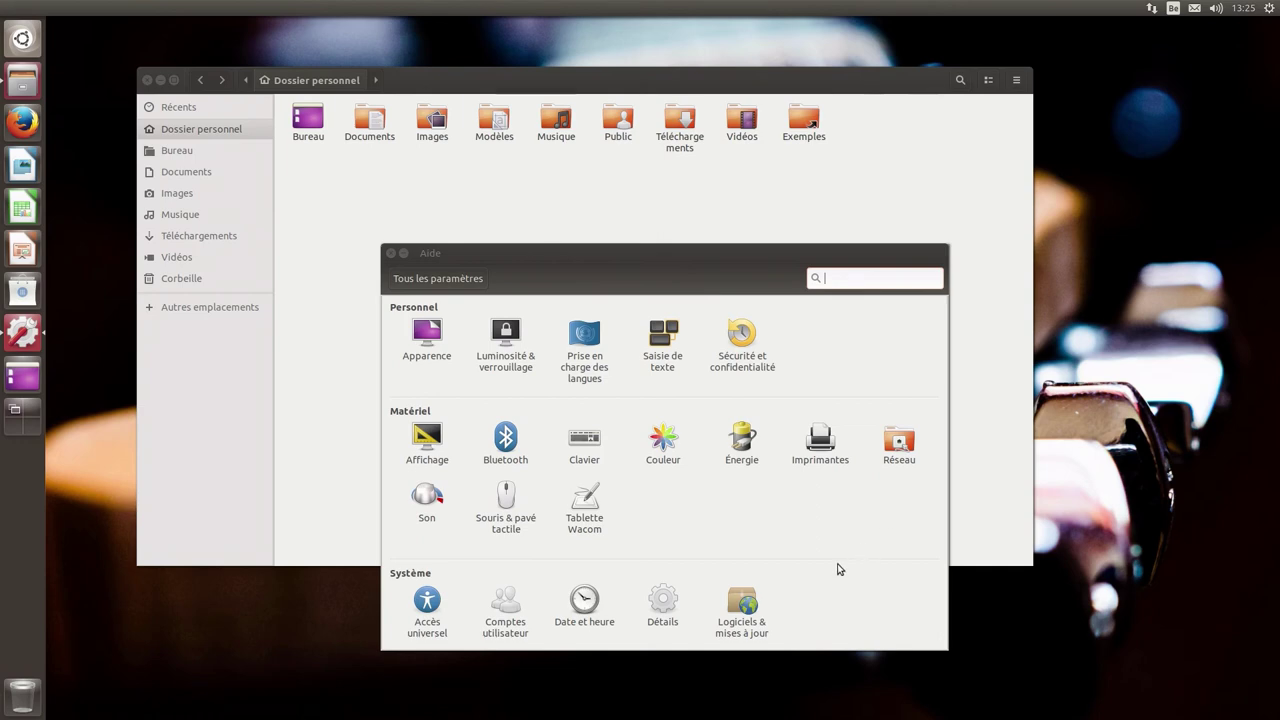
left_click(391, 253)
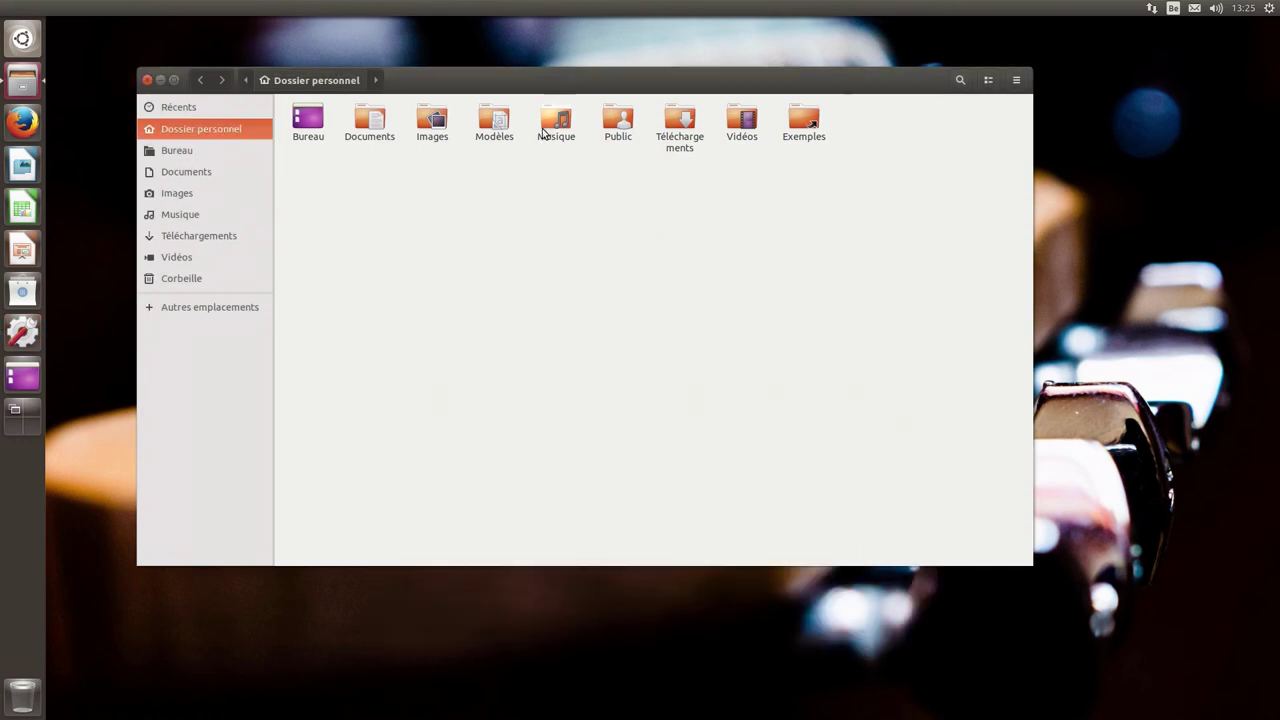
Move the file manager window over and toggle the workspace overview with the Faible visual effects
left_click_drag(558, 92, 787, 54)
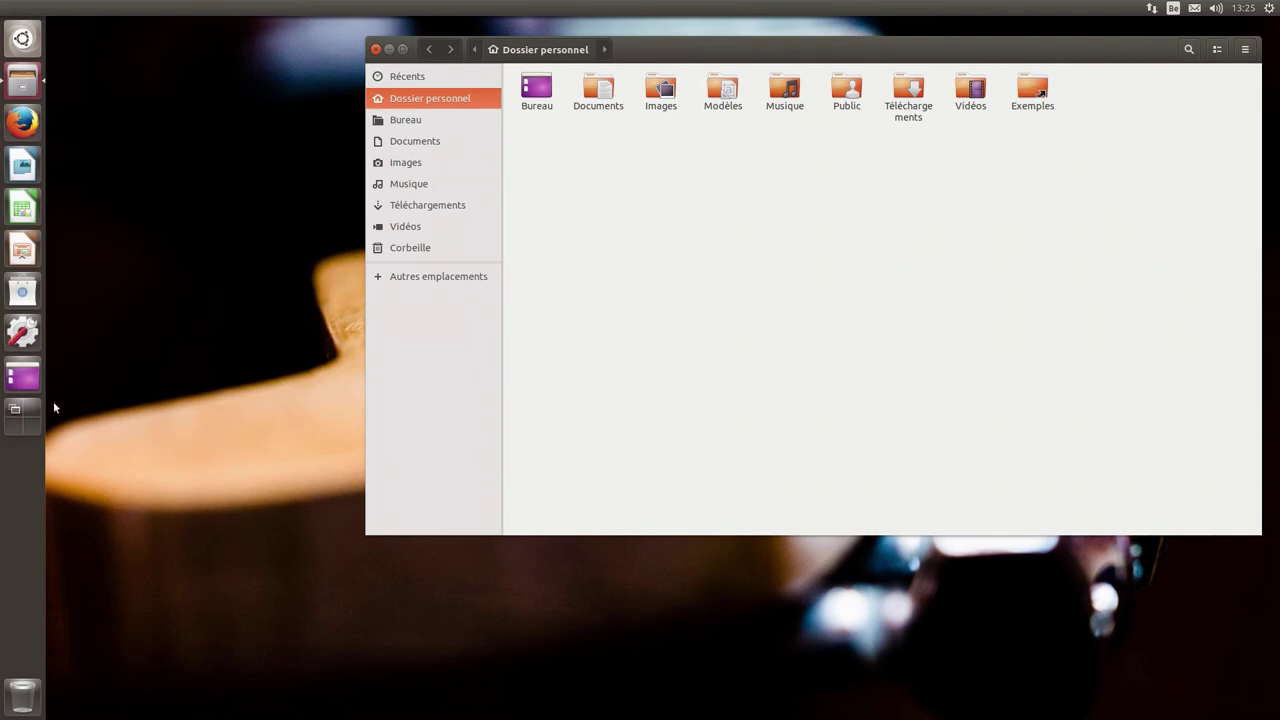
left_click(31, 416)
left_click(31, 416)
left_click(31, 416)
left_click(31, 416)
Reopen the system settings and set the visual effects to Élevée in the Apparence behaviour options
left_click(1270, 8)
left_click(1162, 59)
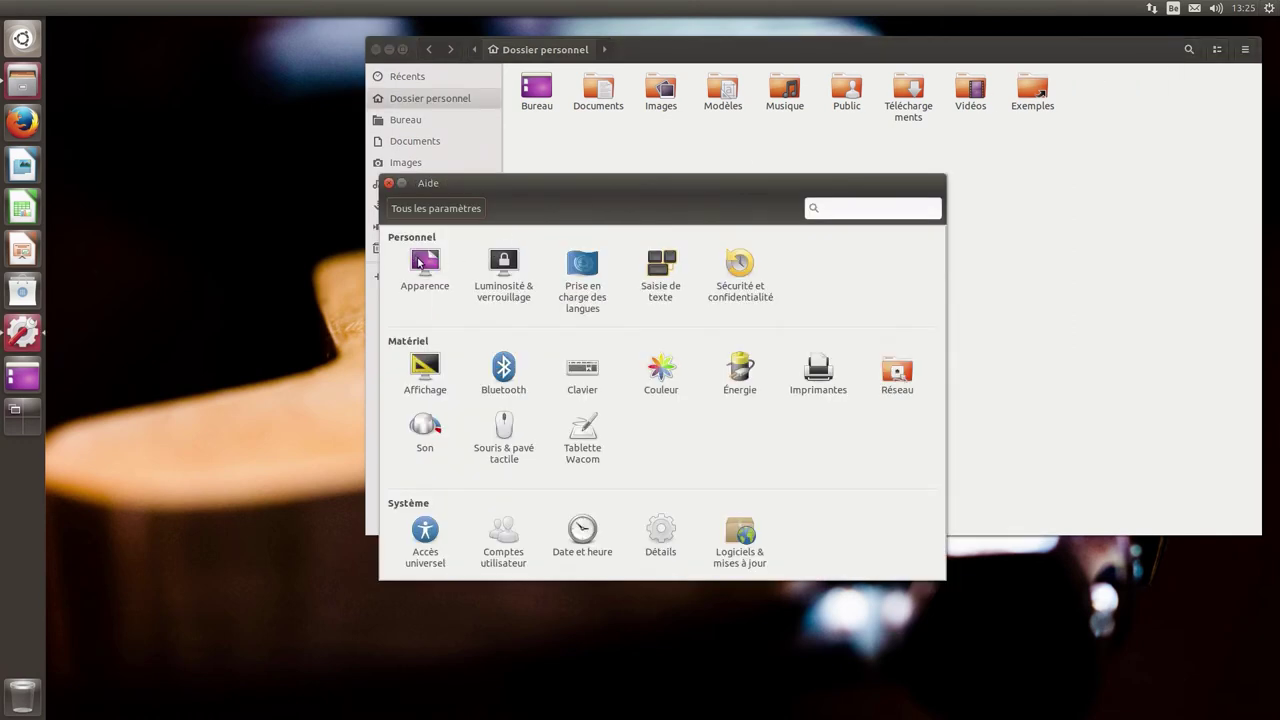
left_click(420, 262)
left_click(499, 252)
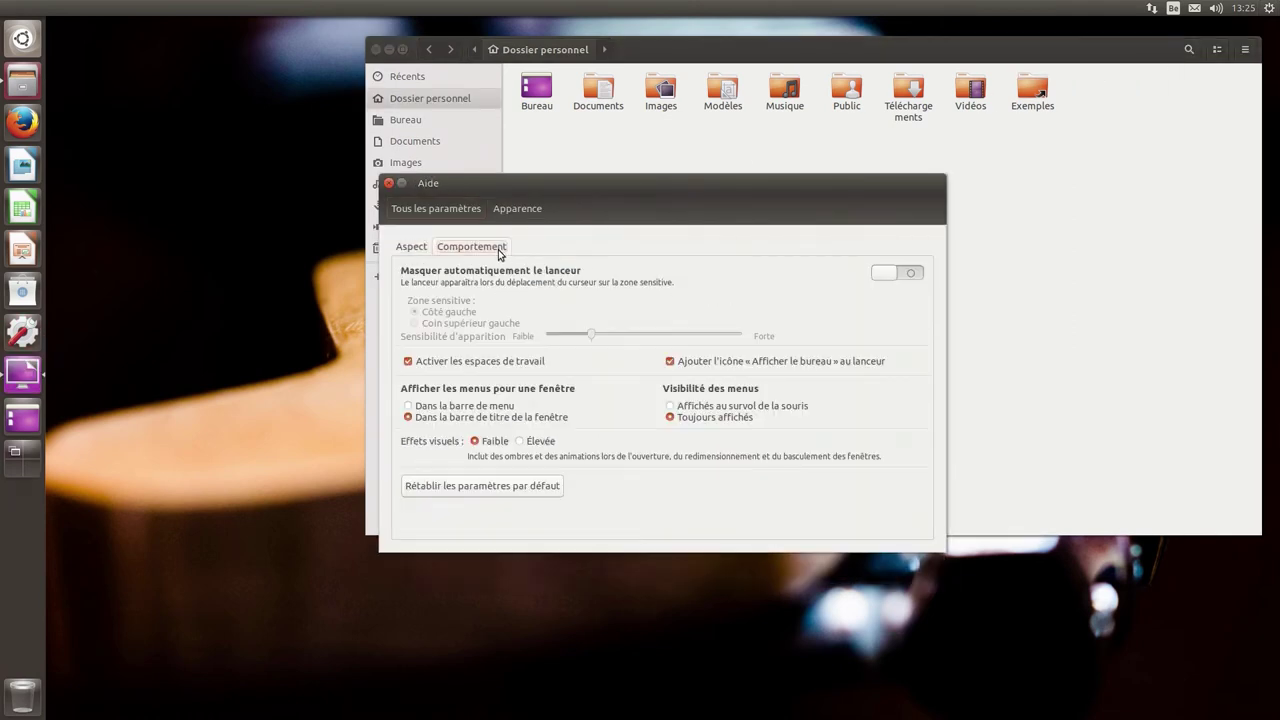
left_click(524, 445)
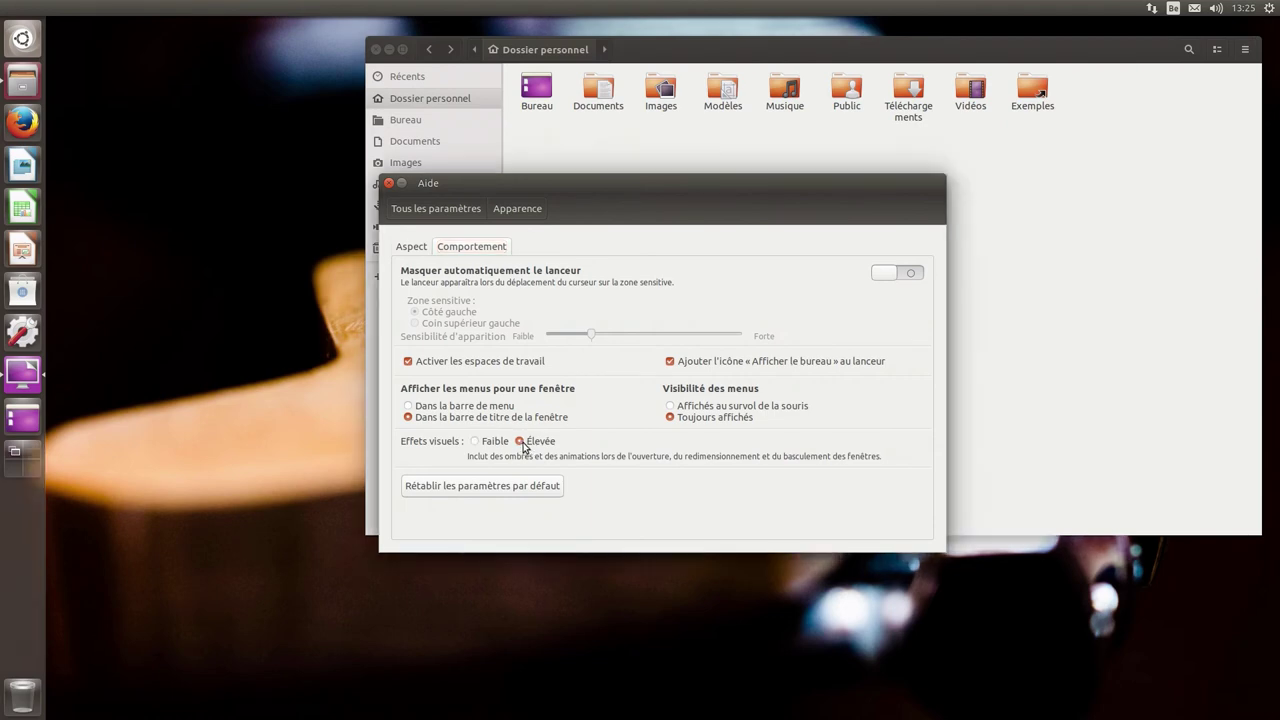
Toggle the overview of the four workspaces repeatedly to examine its animation with the Élevée effects
left_click(31, 464)
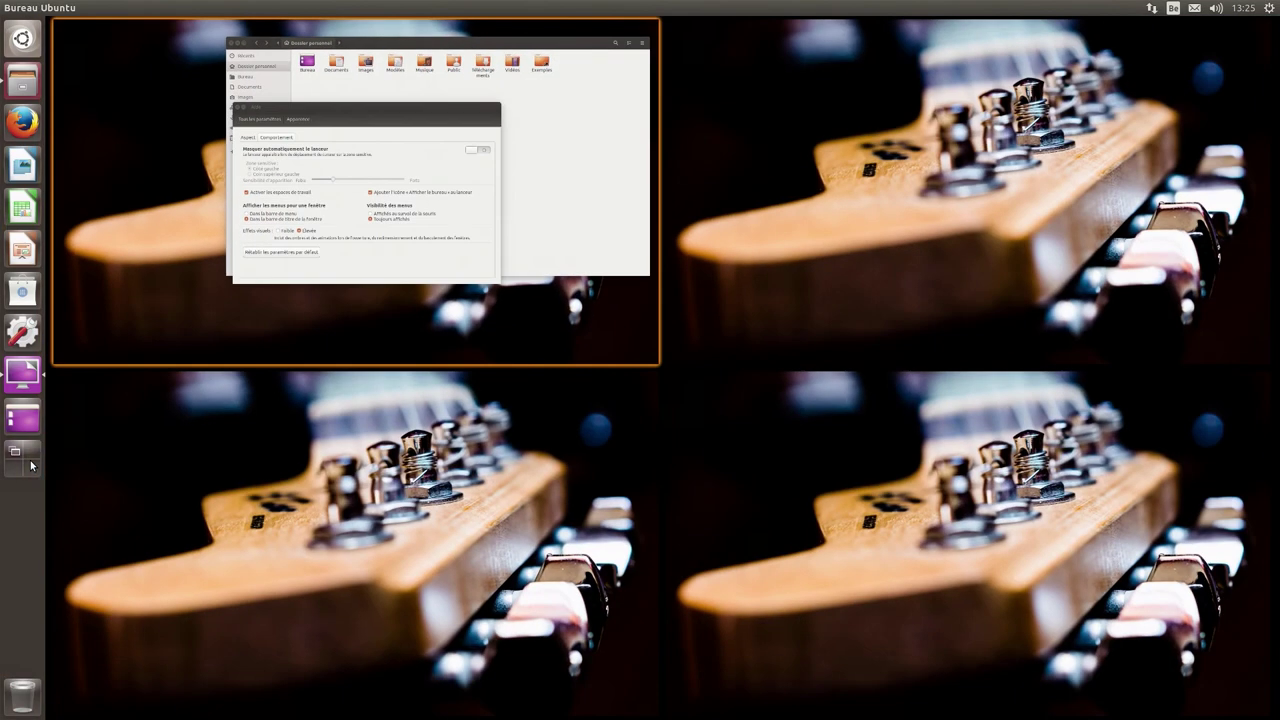
left_click(31, 464)
left_click(31, 464)
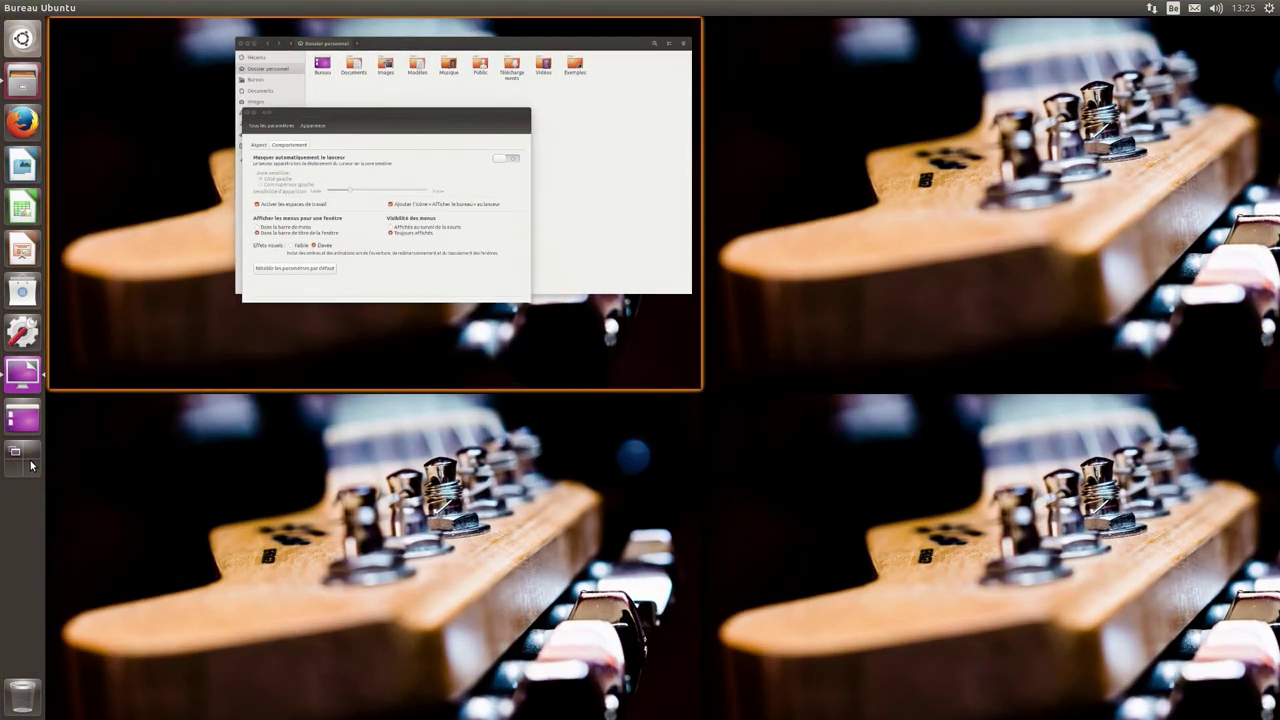
Leave the workspace overview and cycle through the open windows in the window switcher to examine it with the Élevée visual effects
left_click(31, 464)
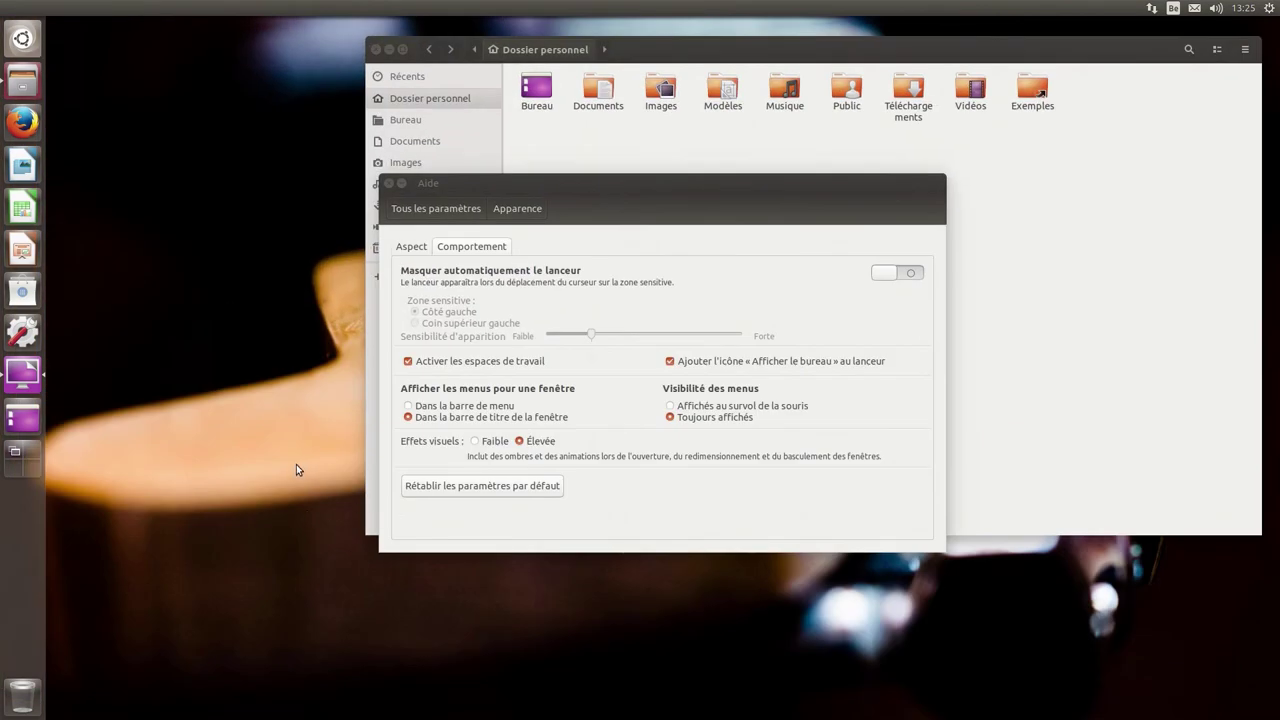
key("alt+Tab")
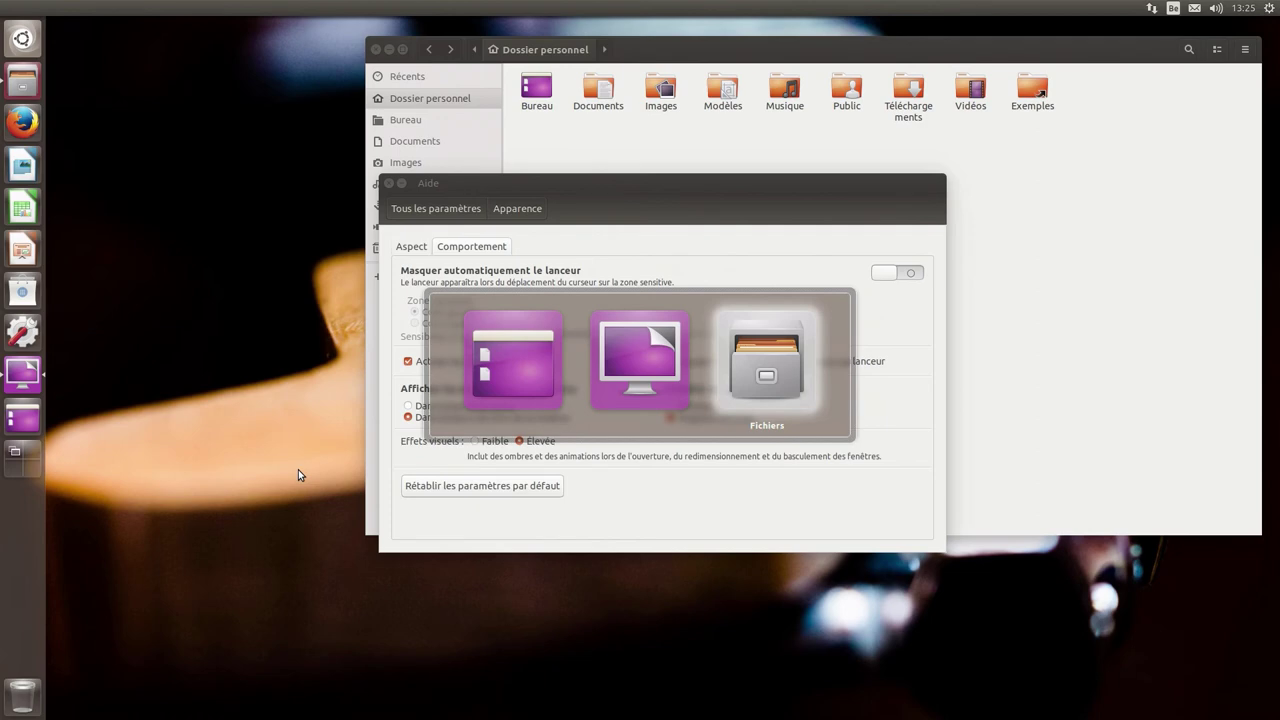
key("alt+Tab")
key("alt+Tab")
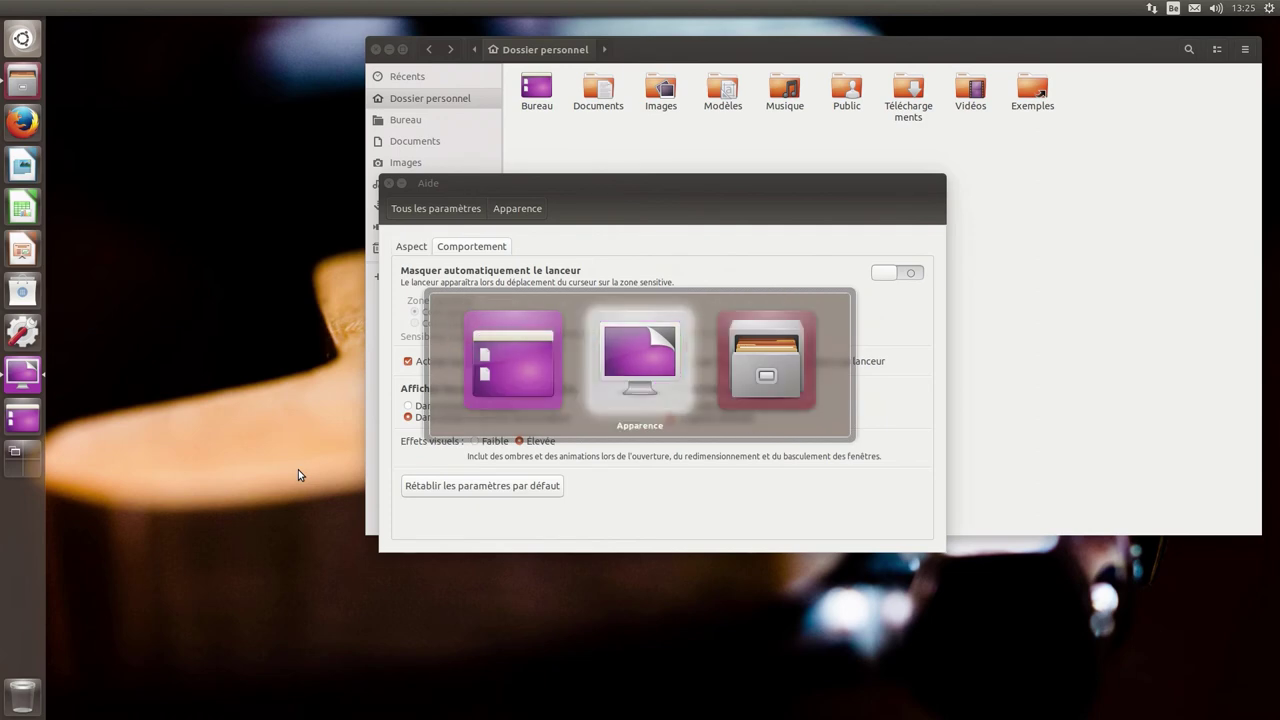
Set the visual effects to Faible and cycle through the window switcher to examine its look
left_click(474, 441)
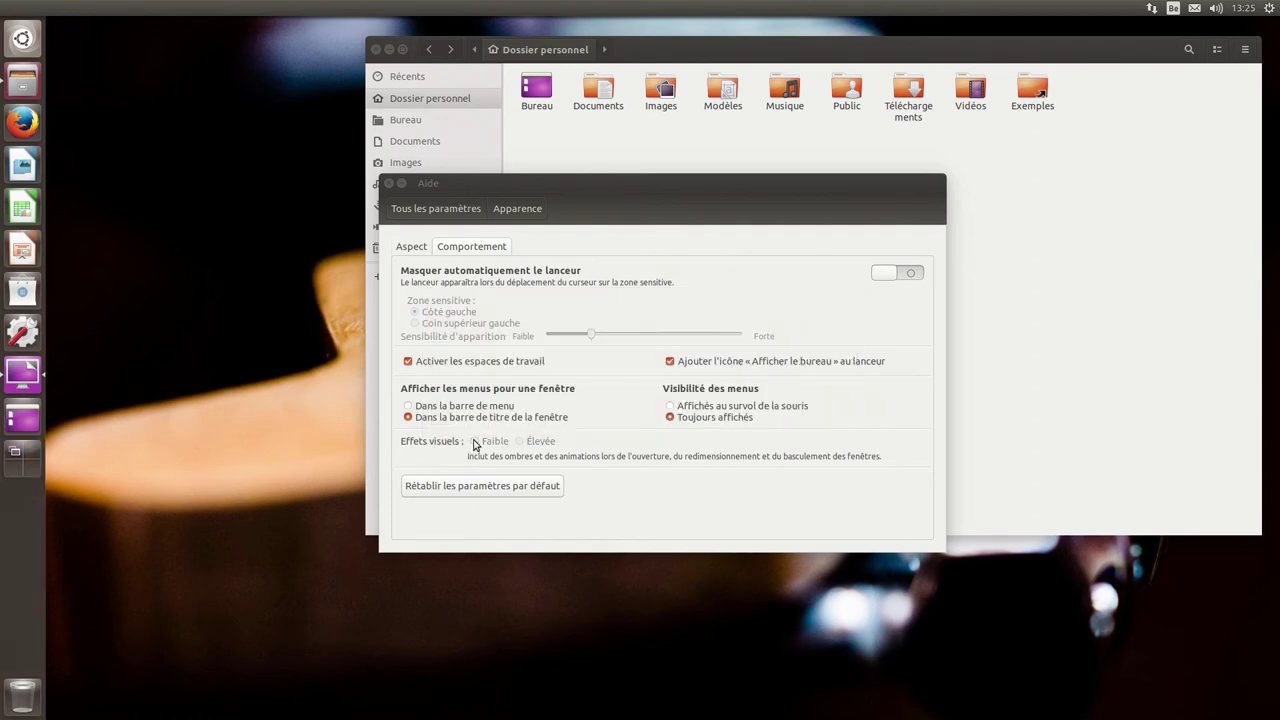
key("alt+Tab")
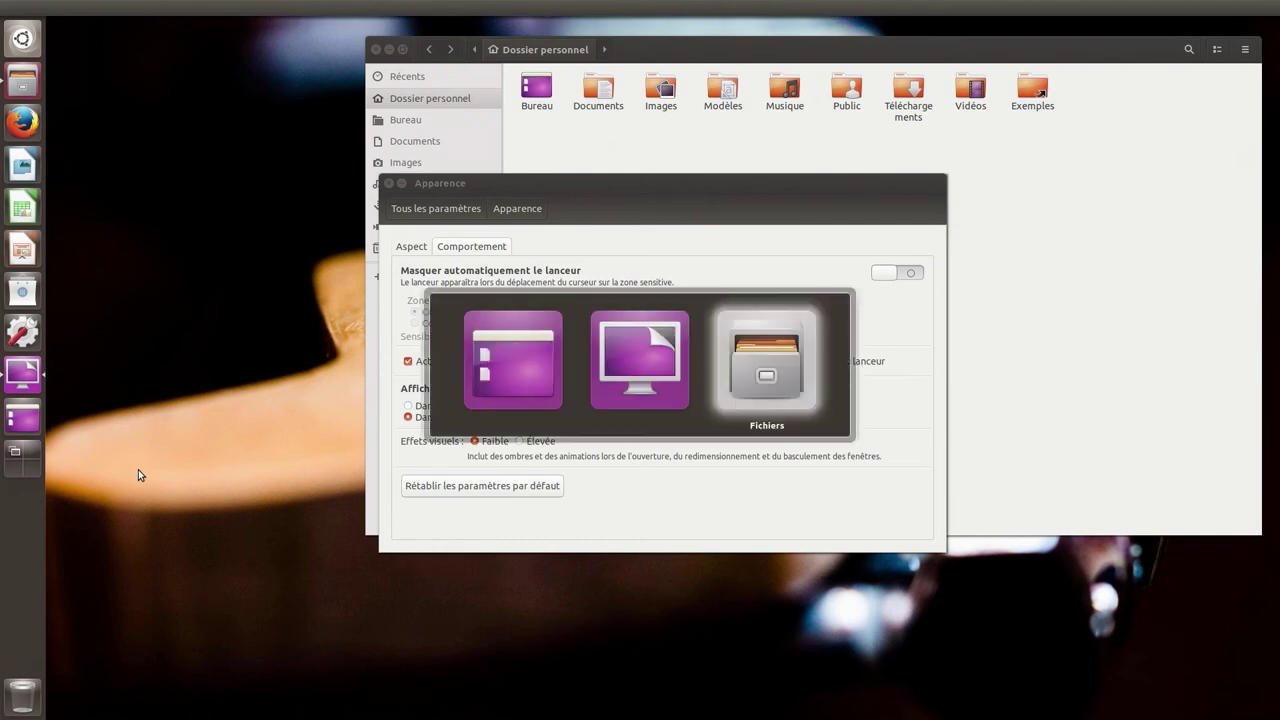
key("alt+Tab")
key("Tab")
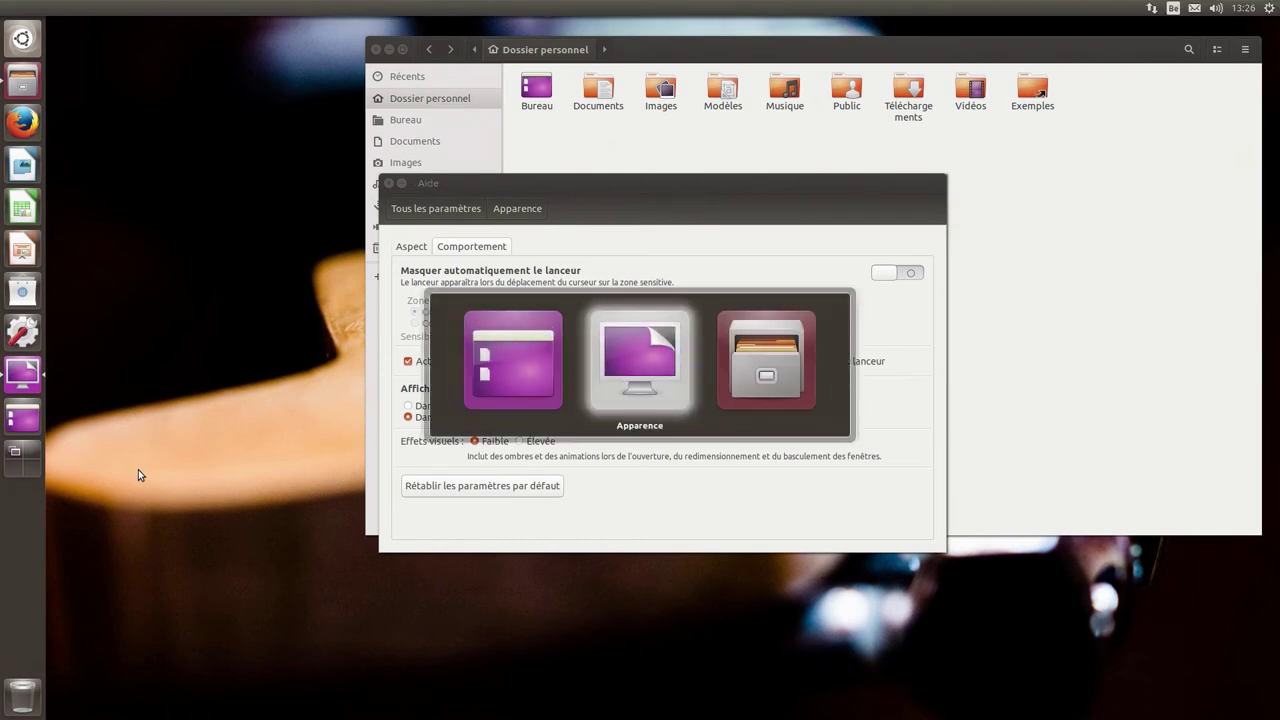
Switch the visual effects back to Élevée and cycle through the window switcher again for comparison
left_click(520, 441)
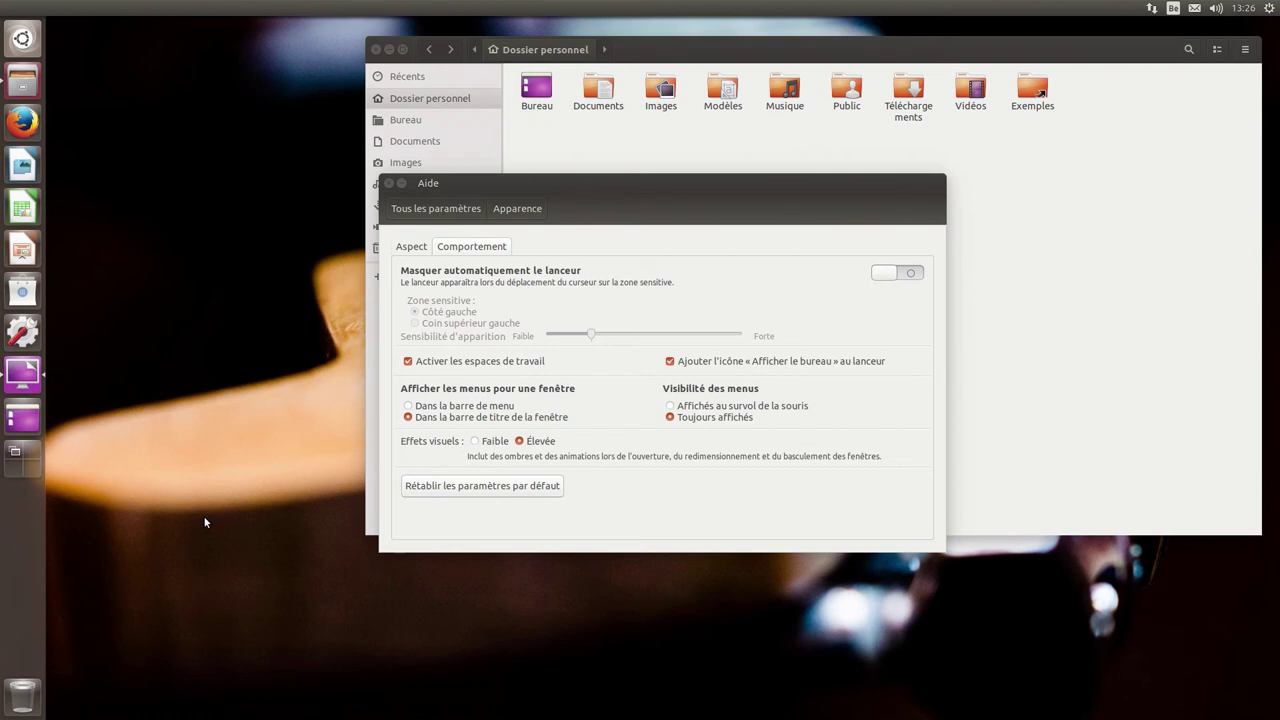
key("alt+Tab")
key("alt+Tab")
key("alt+Tab")
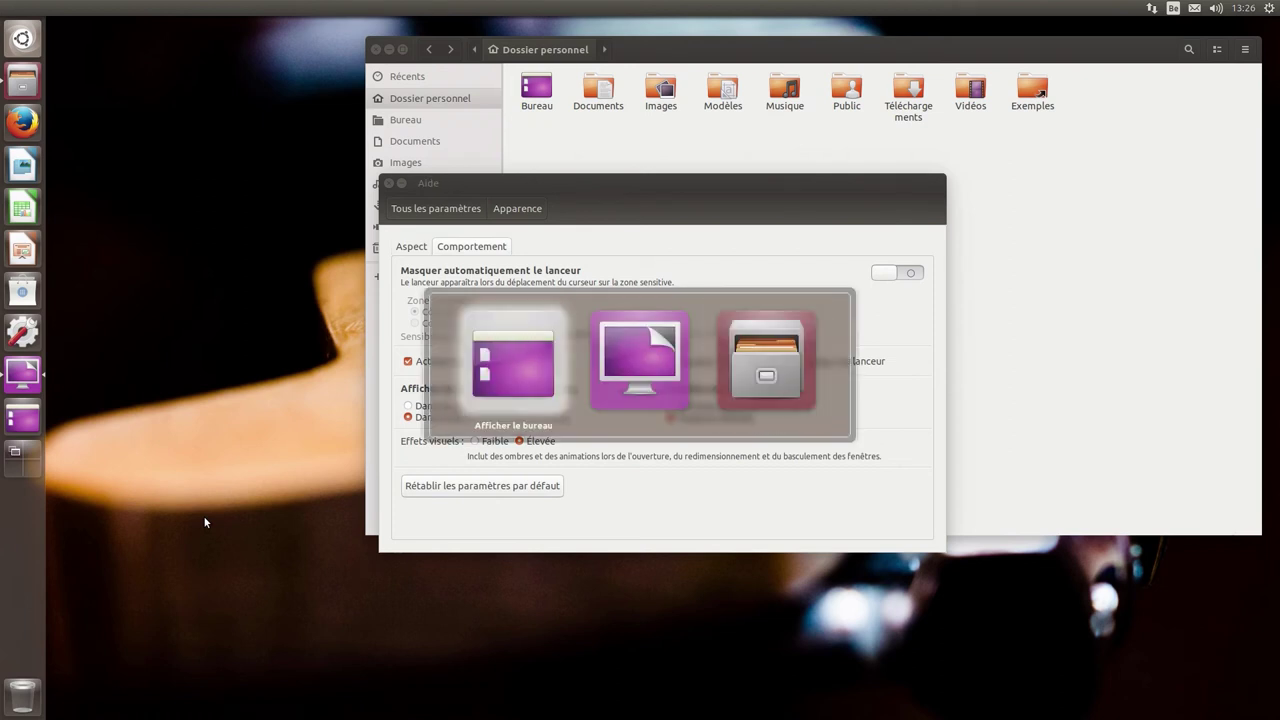
Set the visual effects to Faible, check the window switcher once more and close the Apparence settings window
left_click(485, 443)
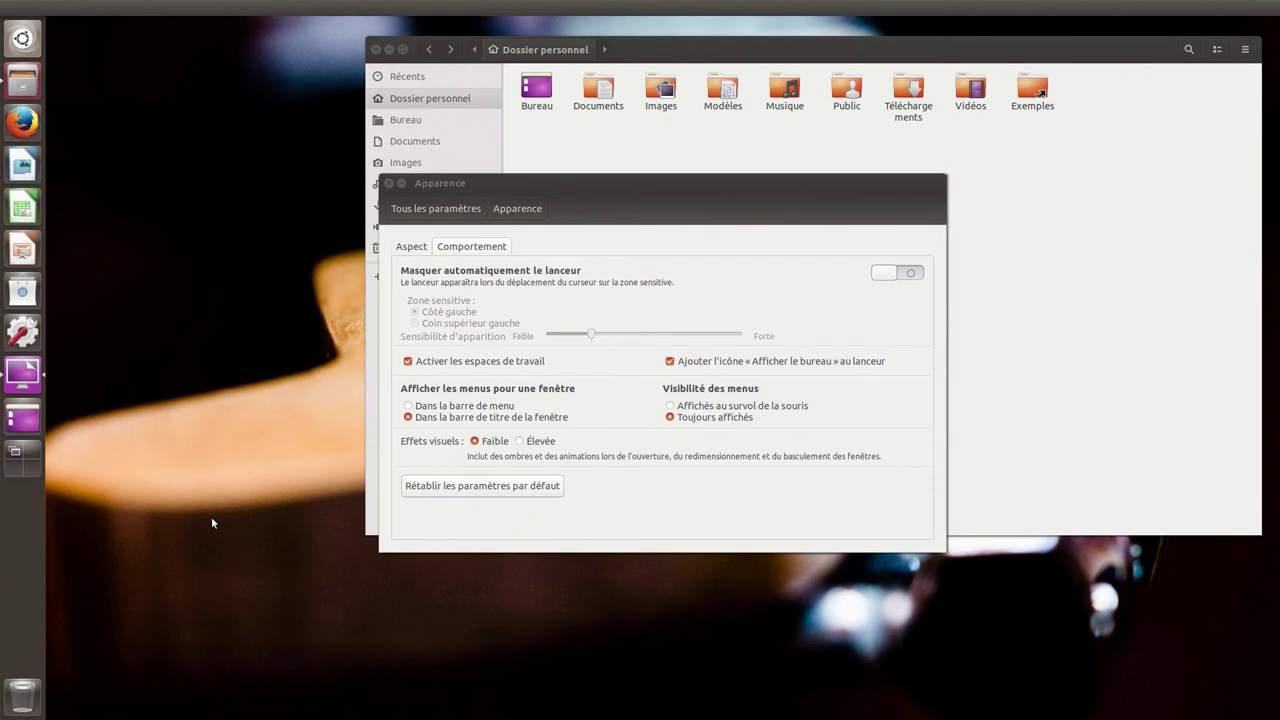
key("alt+Tab")
key("alt+Tab")
key("Escape")
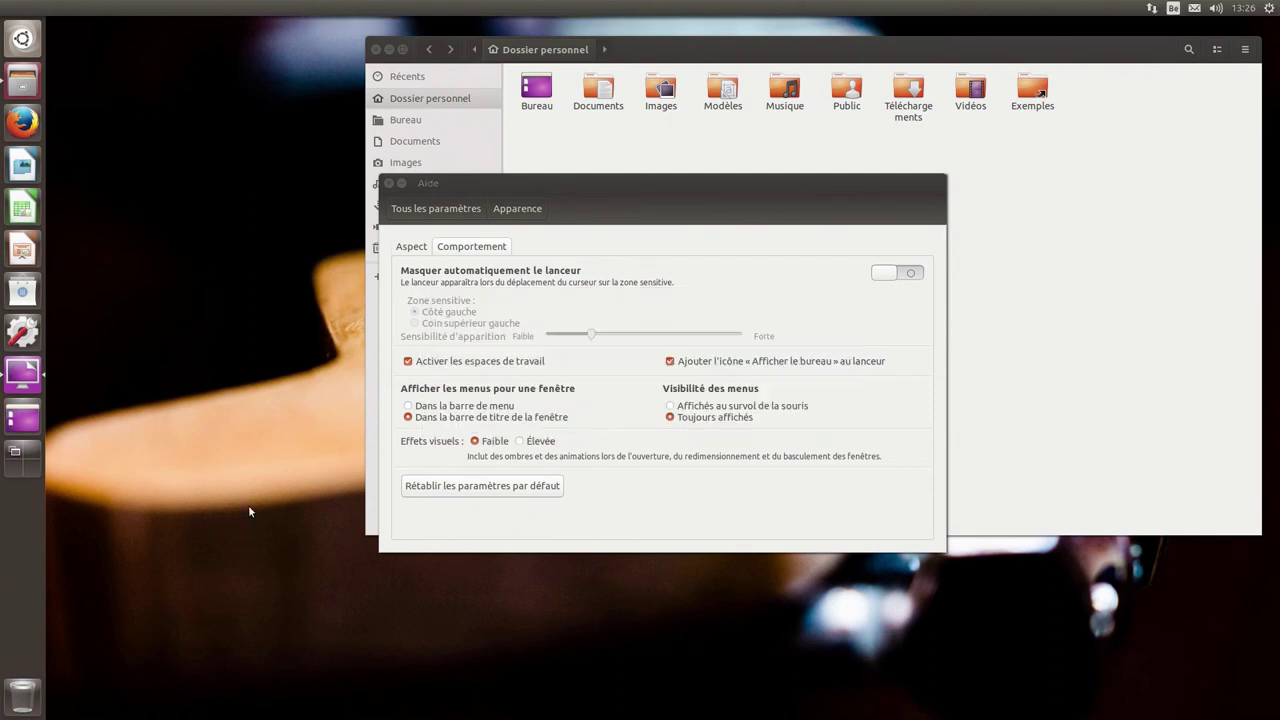
left_click(389, 184)
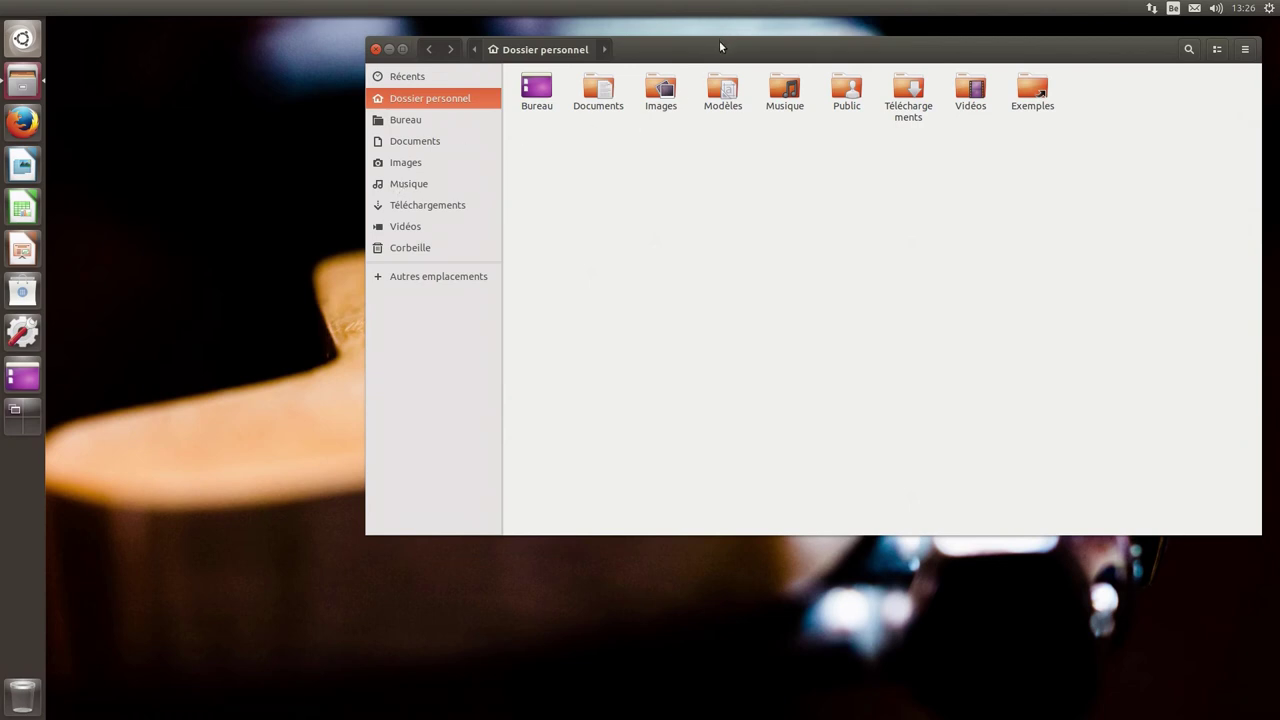
Launch Firefox and LibreOffice Writer, move Writer to the upper-right workspace and Firefox to the lower-left one, and enter the Firefox workspace
left_click(25, 134)
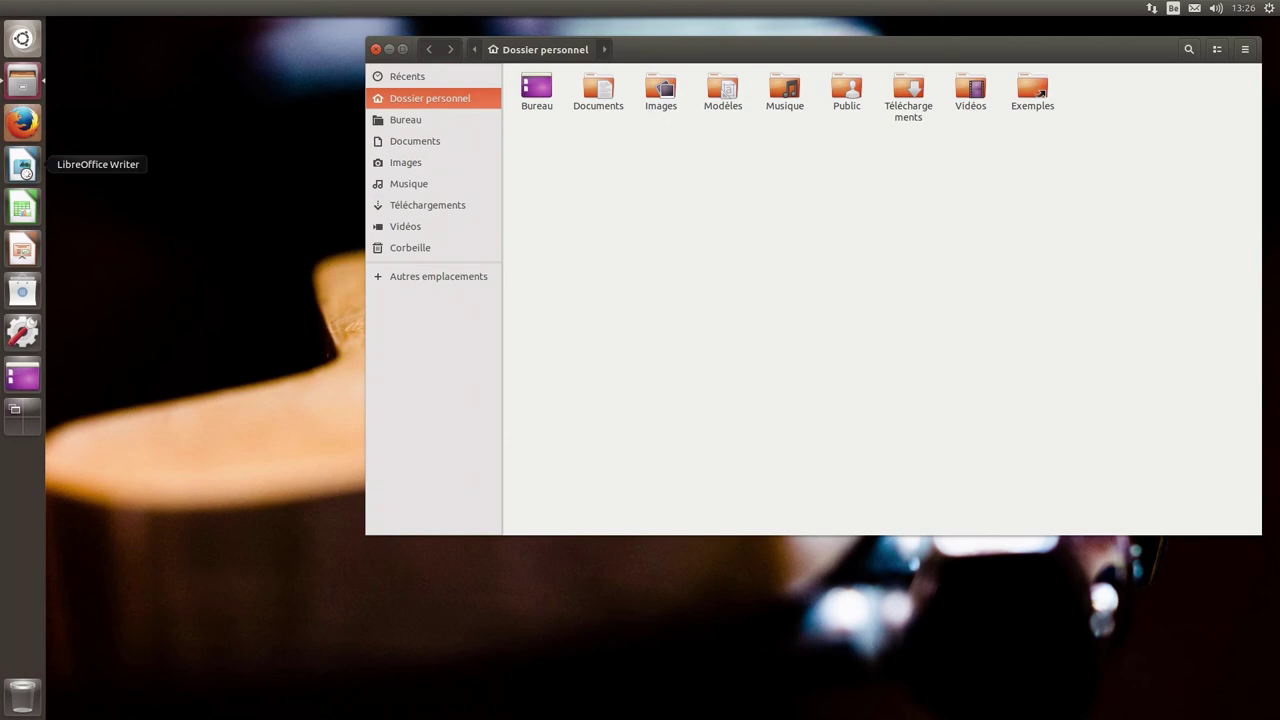
left_click(23, 166)
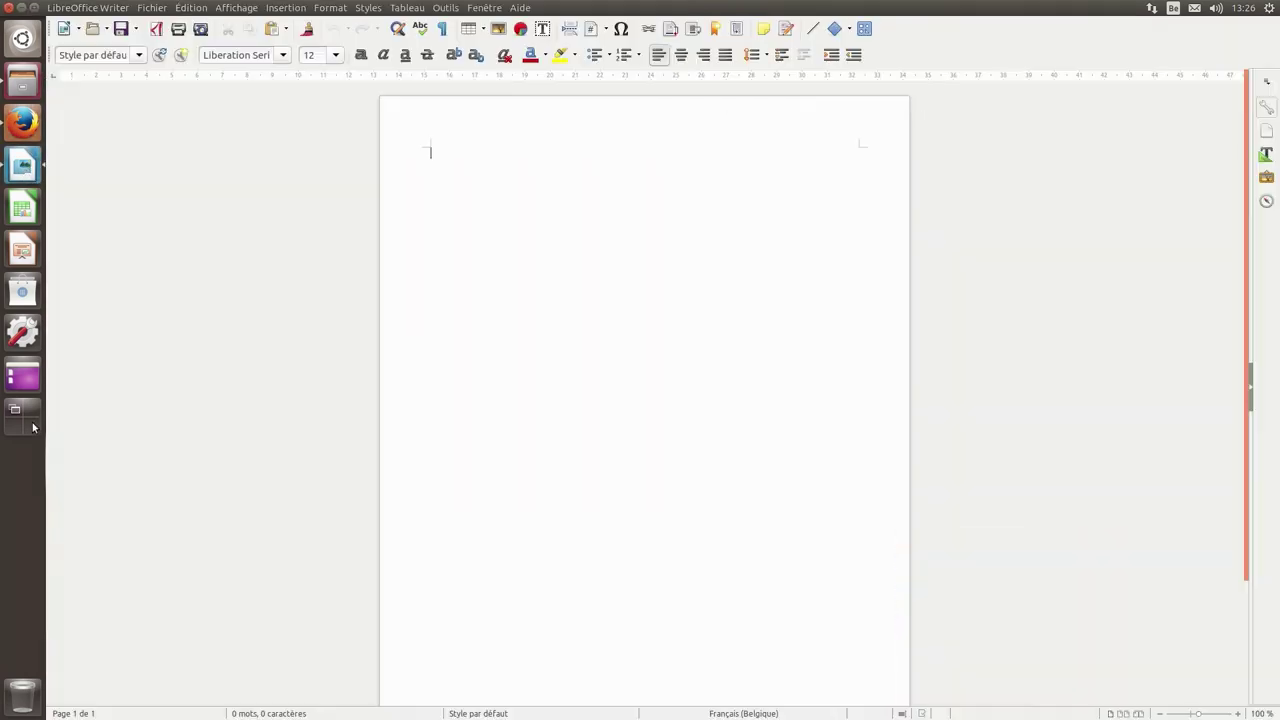
left_click(30, 420)
left_click_drag(398, 226, 1094, 217)
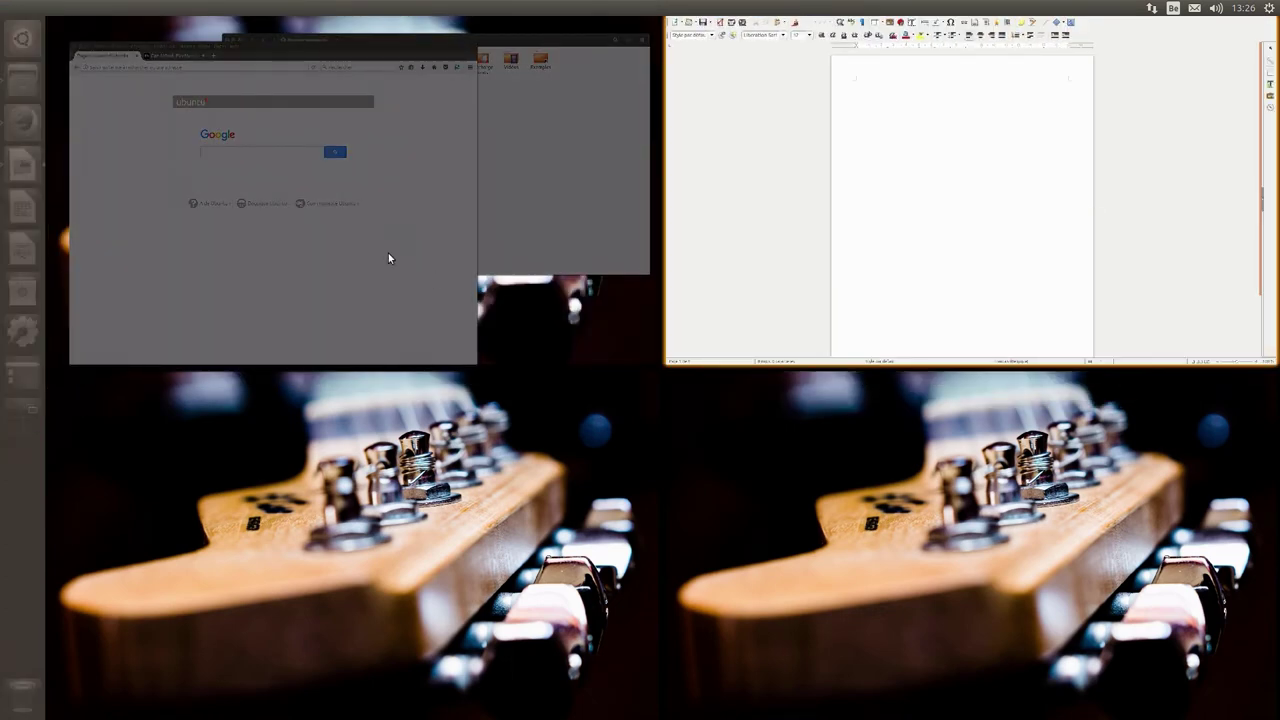
left_click_drag(389, 258, 386, 589)
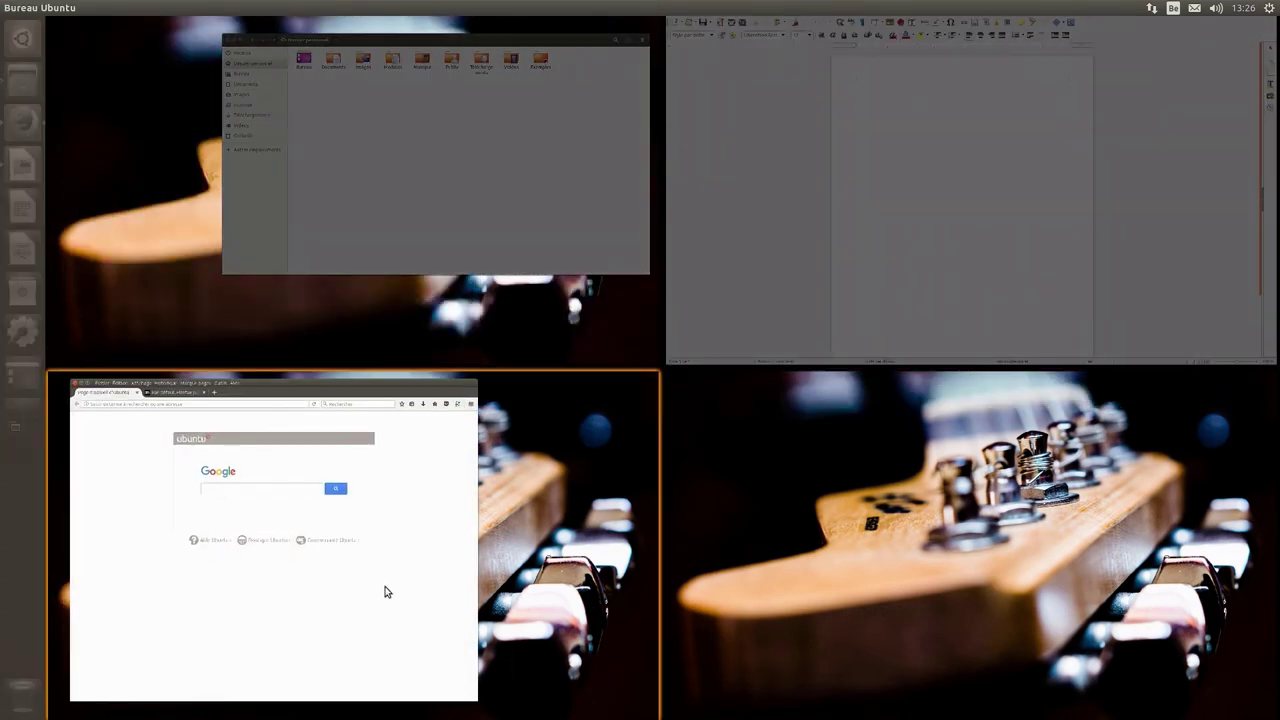
left_click(386, 592)
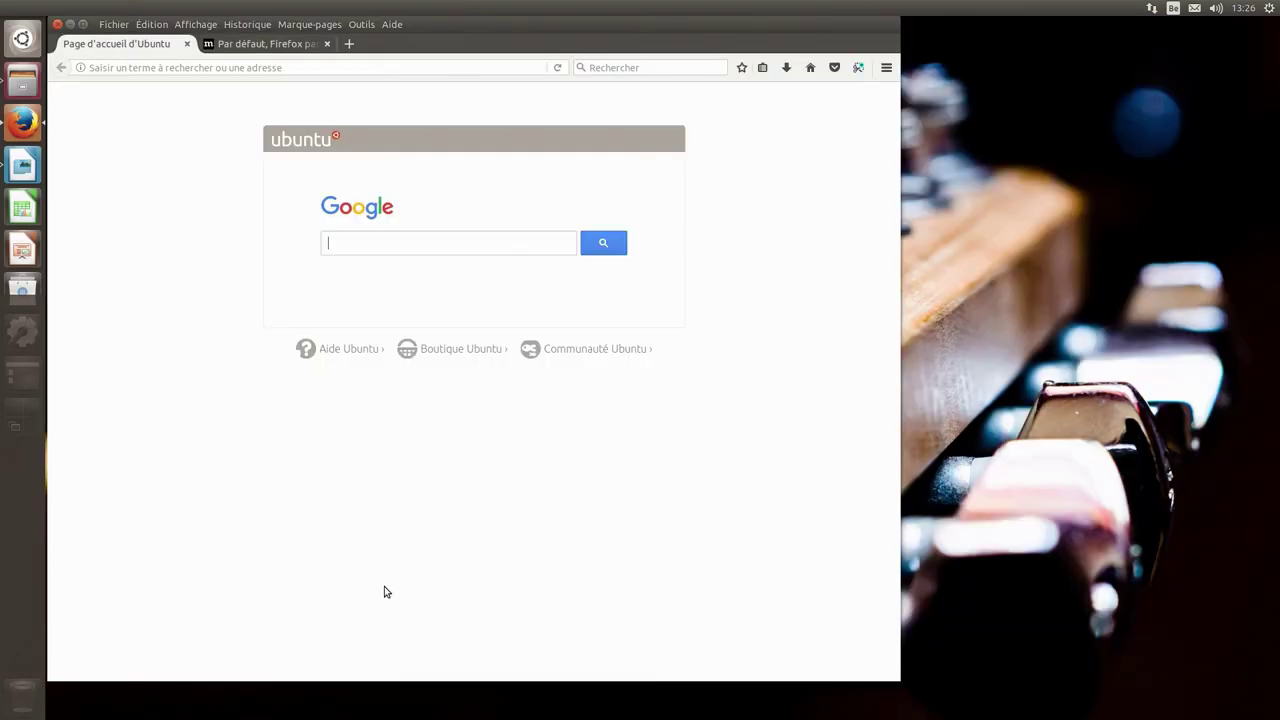
Maximize the Firefox window and look through its menus, including Marque-pages and Fichier, in the top bar
double_click(82, 26)
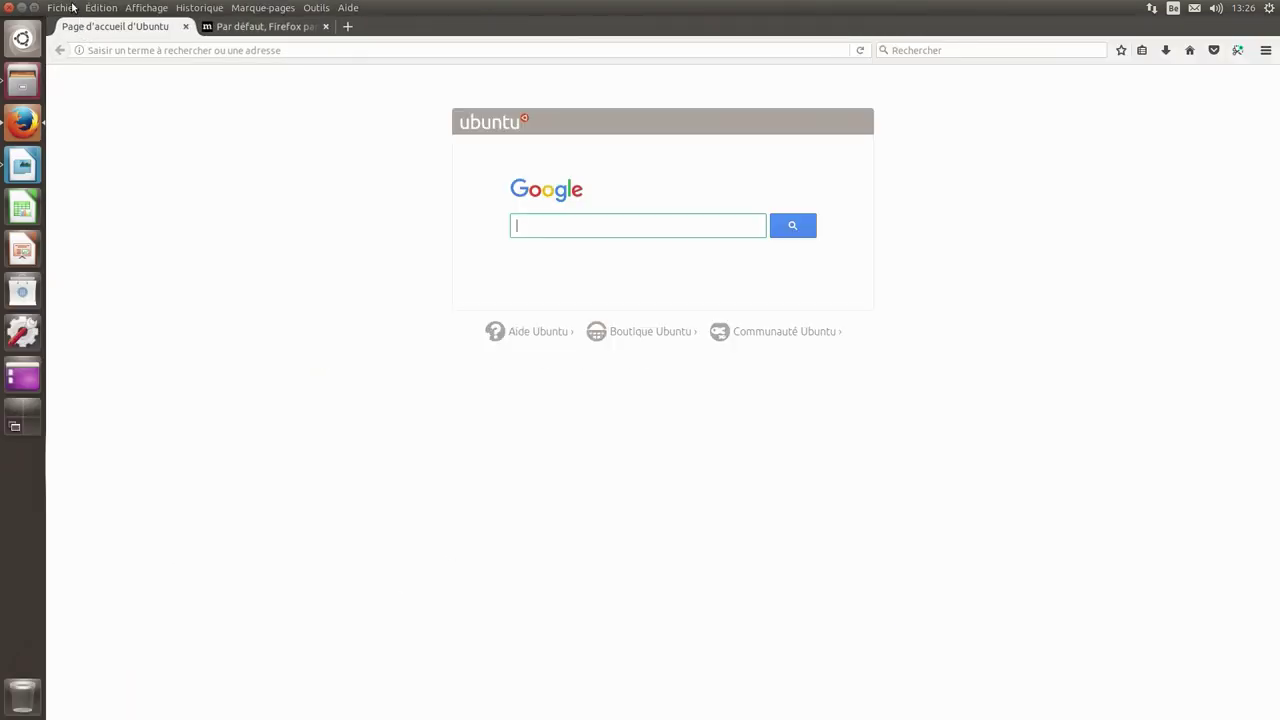
left_click(62, 8)
mouse_move(226, 6)
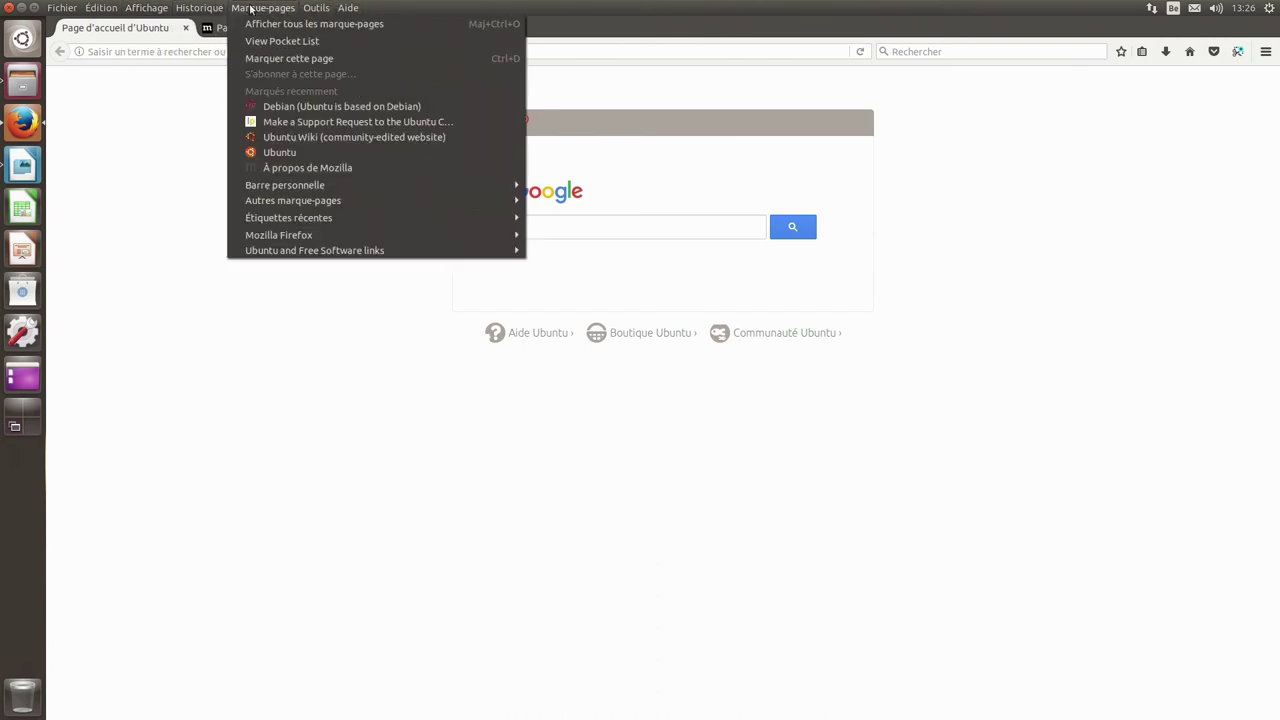
mouse_move(65, 10)
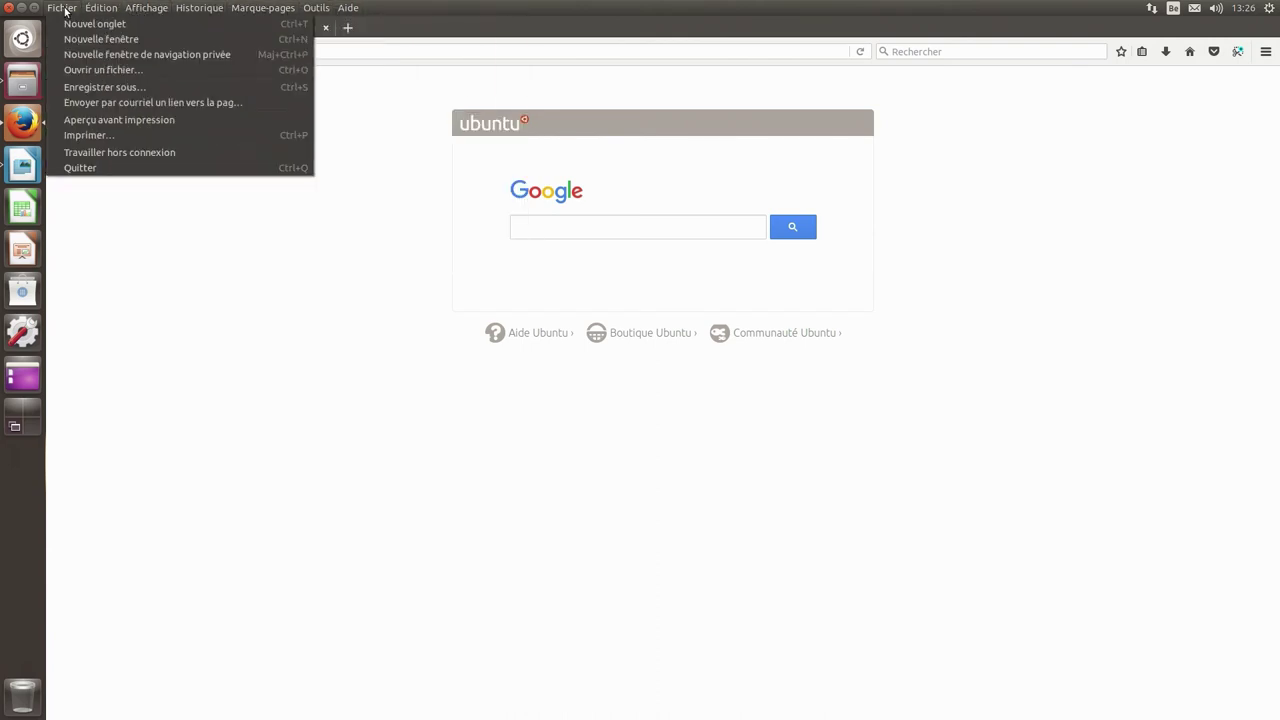
left_click(160, 402)
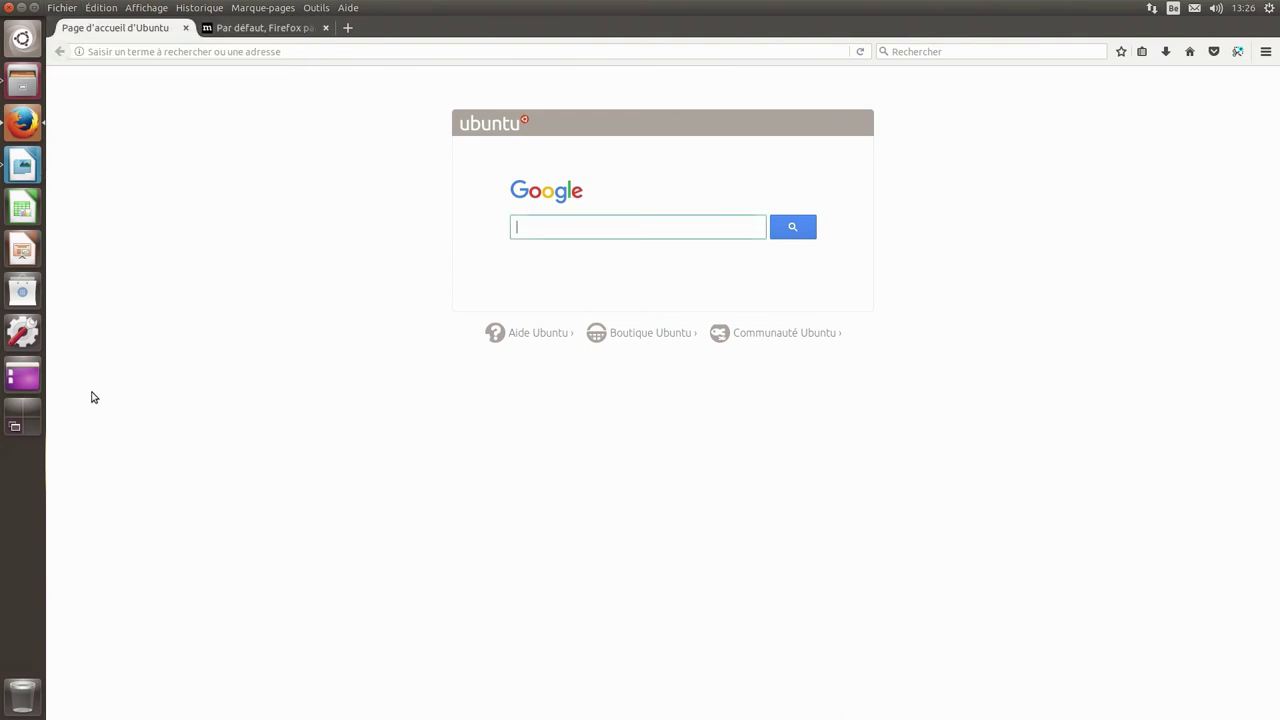
Switch to the upper-left workspace through the workspace overview and close the file manager window
left_click(28, 416)
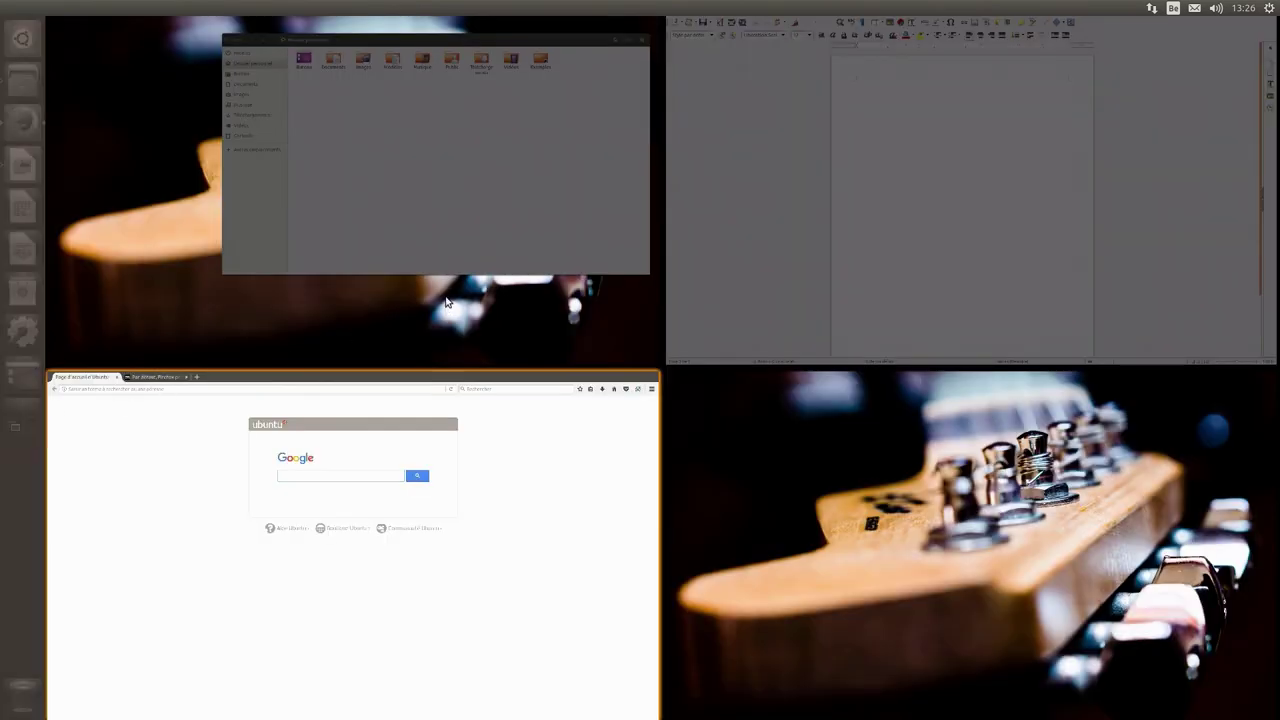
left_click(441, 217)
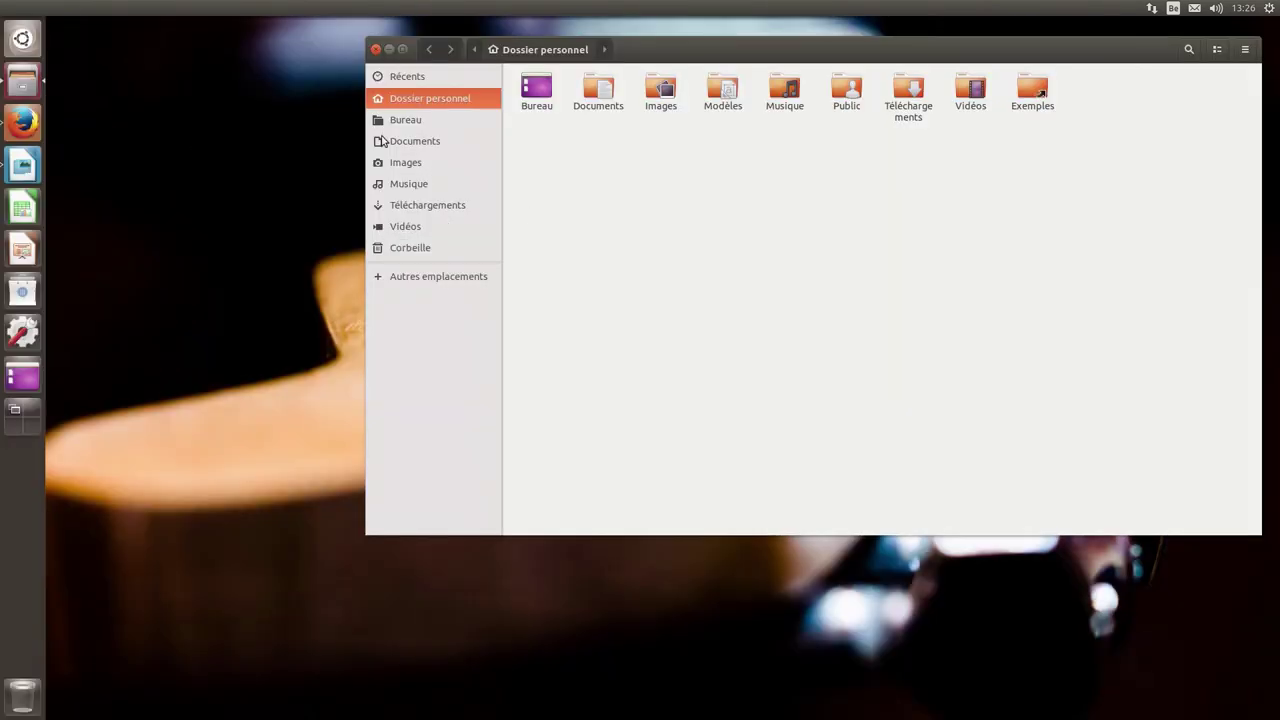
left_click(378, 51)
Bring the Firefox and Writer windows back to the upper-left workspace in the workspace overview and enter that workspace
left_click(12, 416)
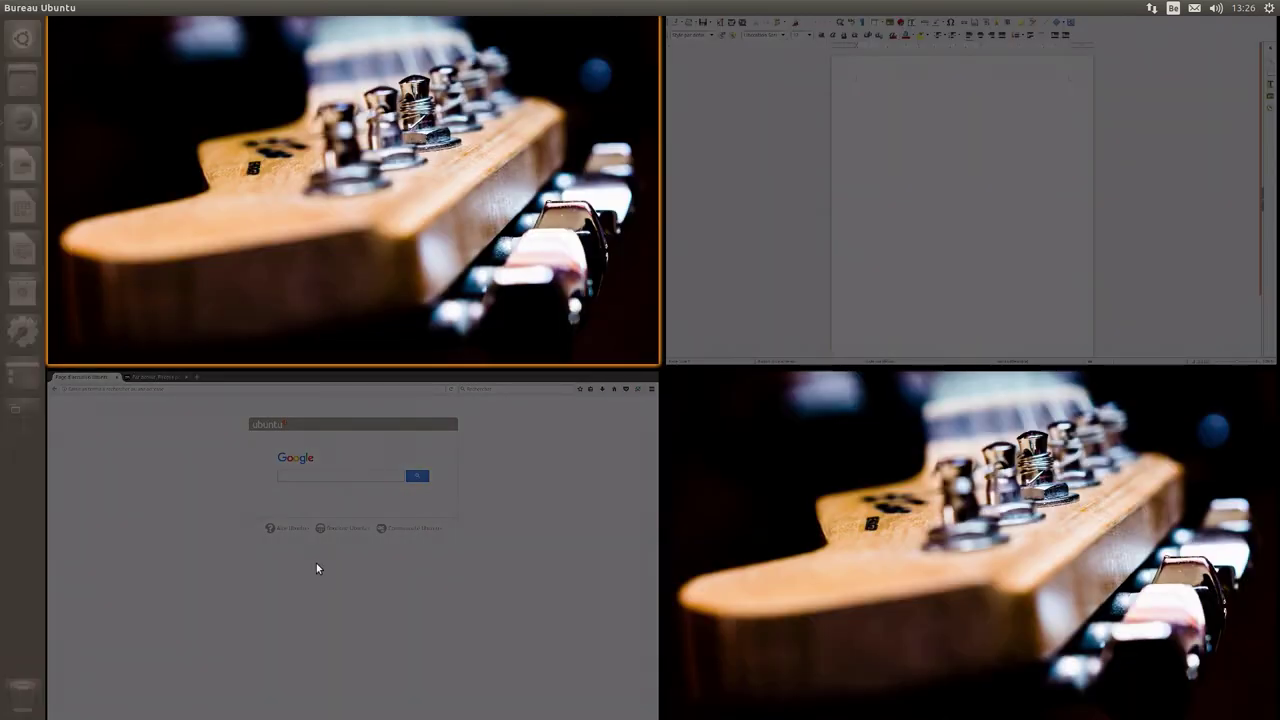
left_click_drag(317, 568, 388, 150)
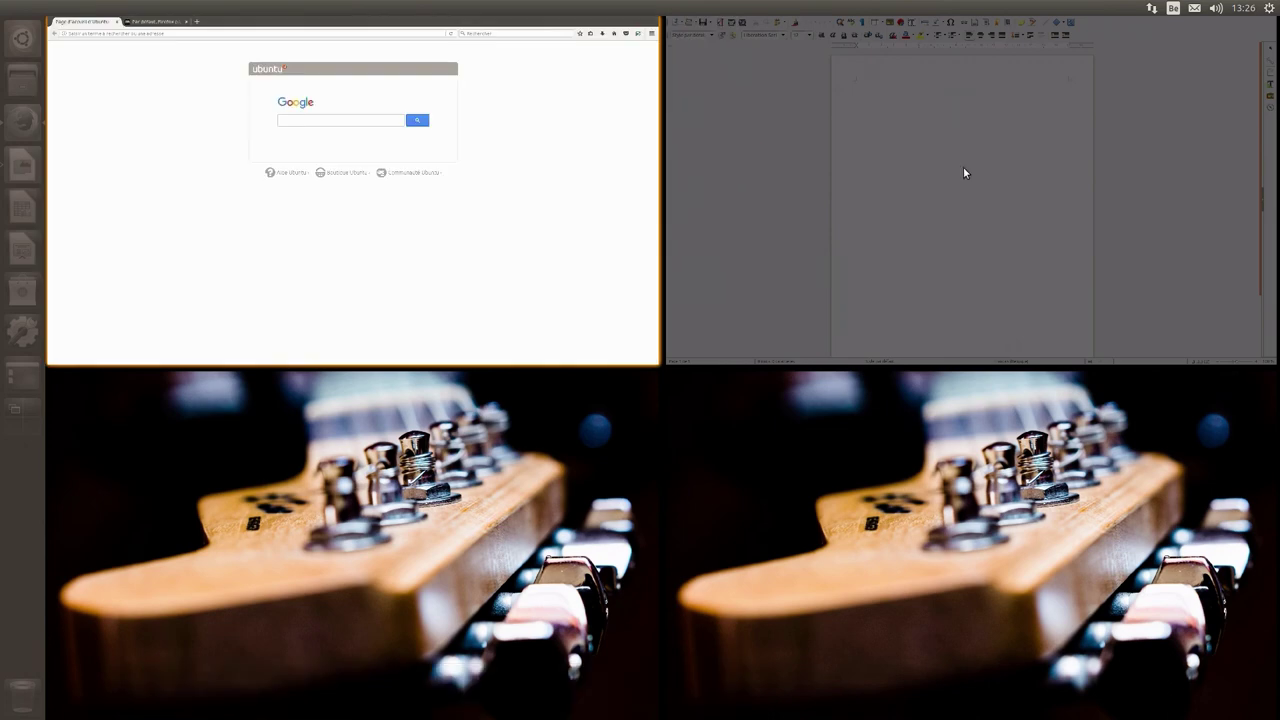
left_click_drag(964, 173, 386, 169)
left_click(335, 173)
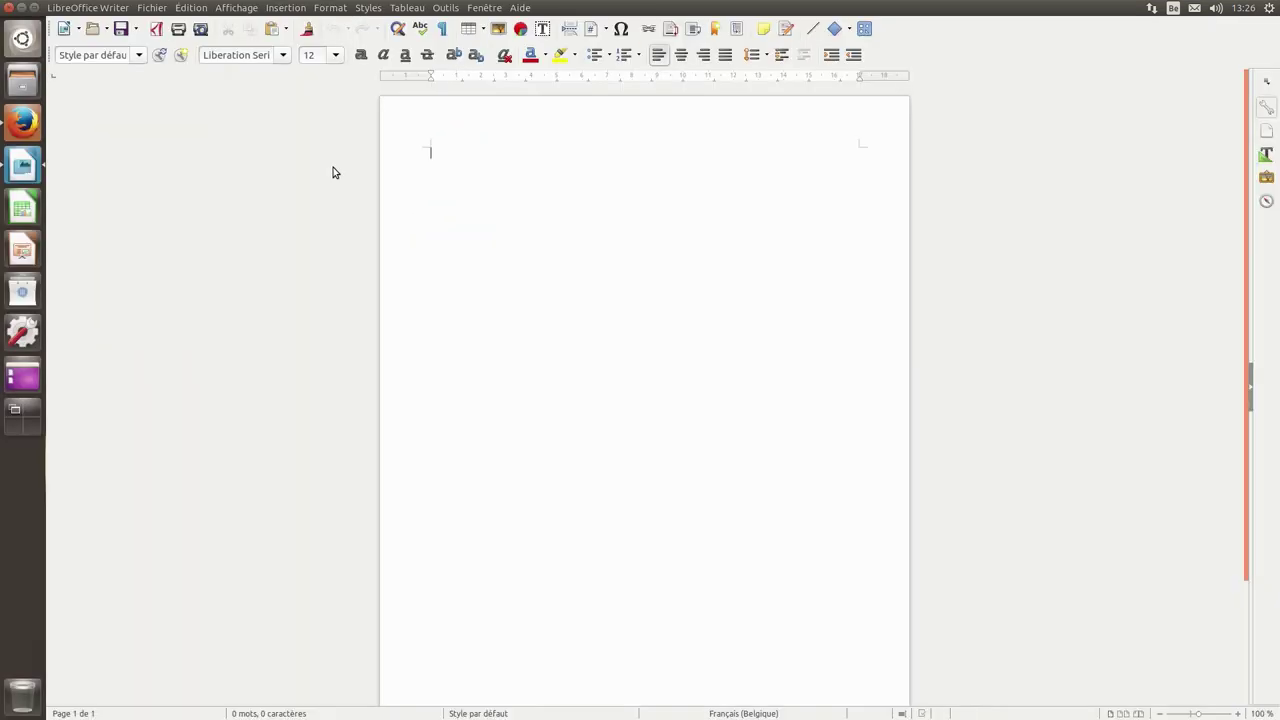
Unmaximize the Writer window, snap Firefox to the right and left halves of the desktop, and detach it as a floating window
left_click(35, 8)
left_click_drag(476, 24, 1277, 286)
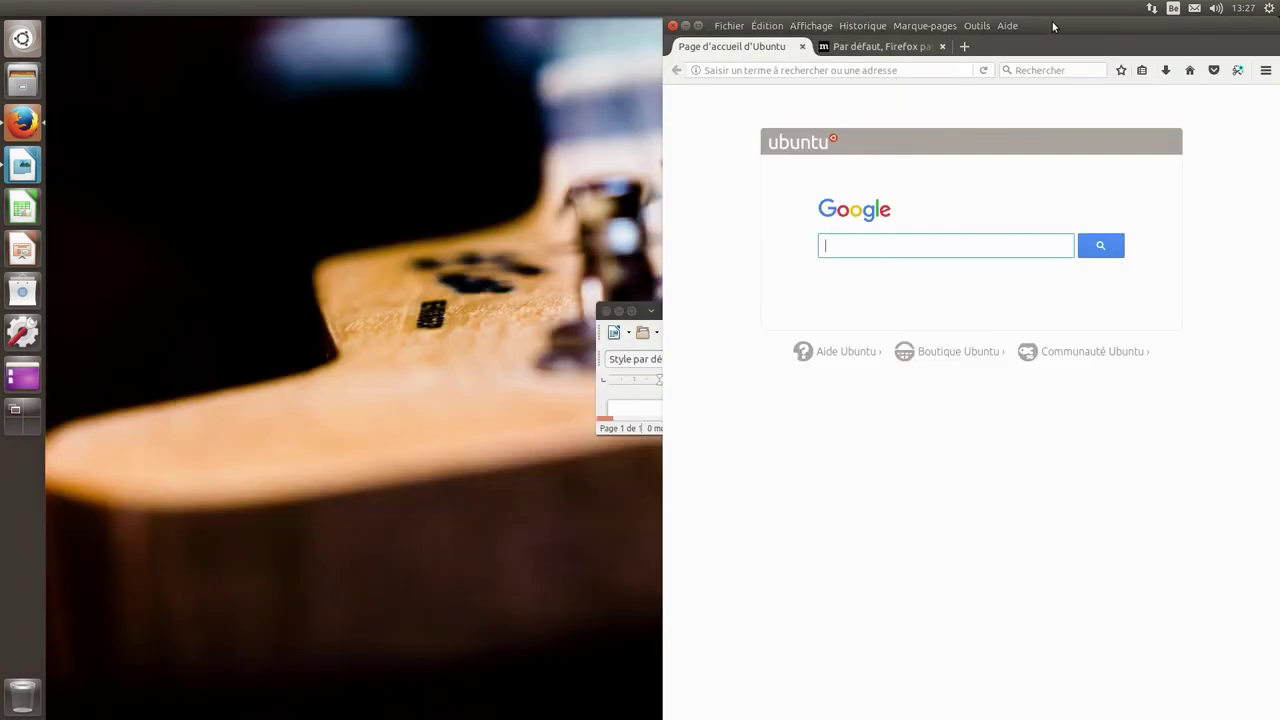
left_click_drag(1053, 26, 4, 358)
left_click_drag(465, 25, 774, 25)
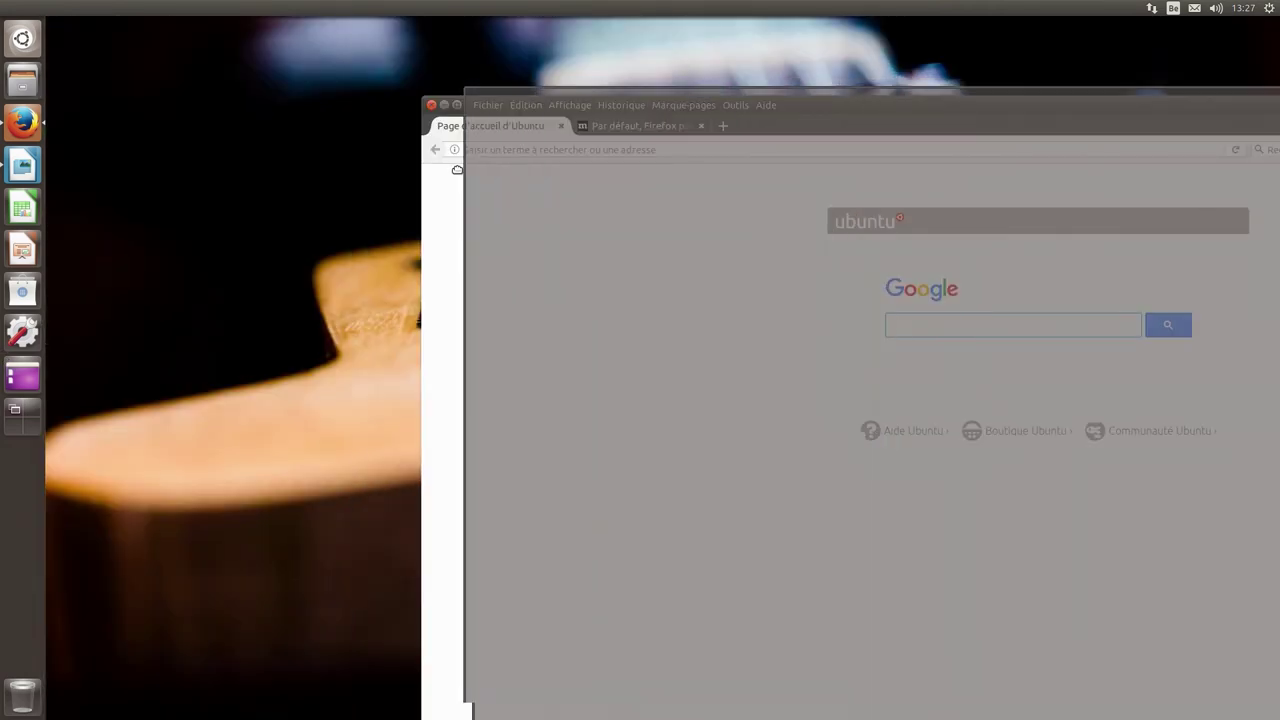
left_click_drag(423, 183, 178, 143)
Close Firefox with all its tabs, and close the small LibreOffice Writer window
left_click(184, 111)
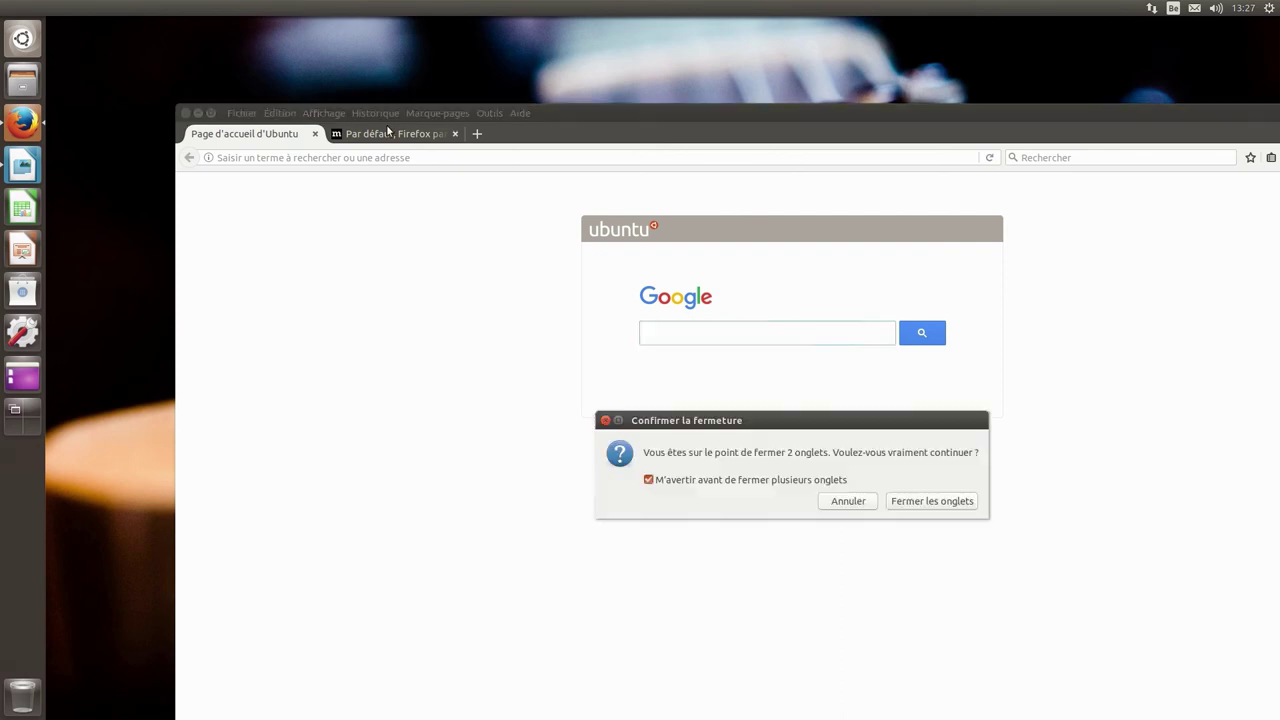
left_click(931, 501)
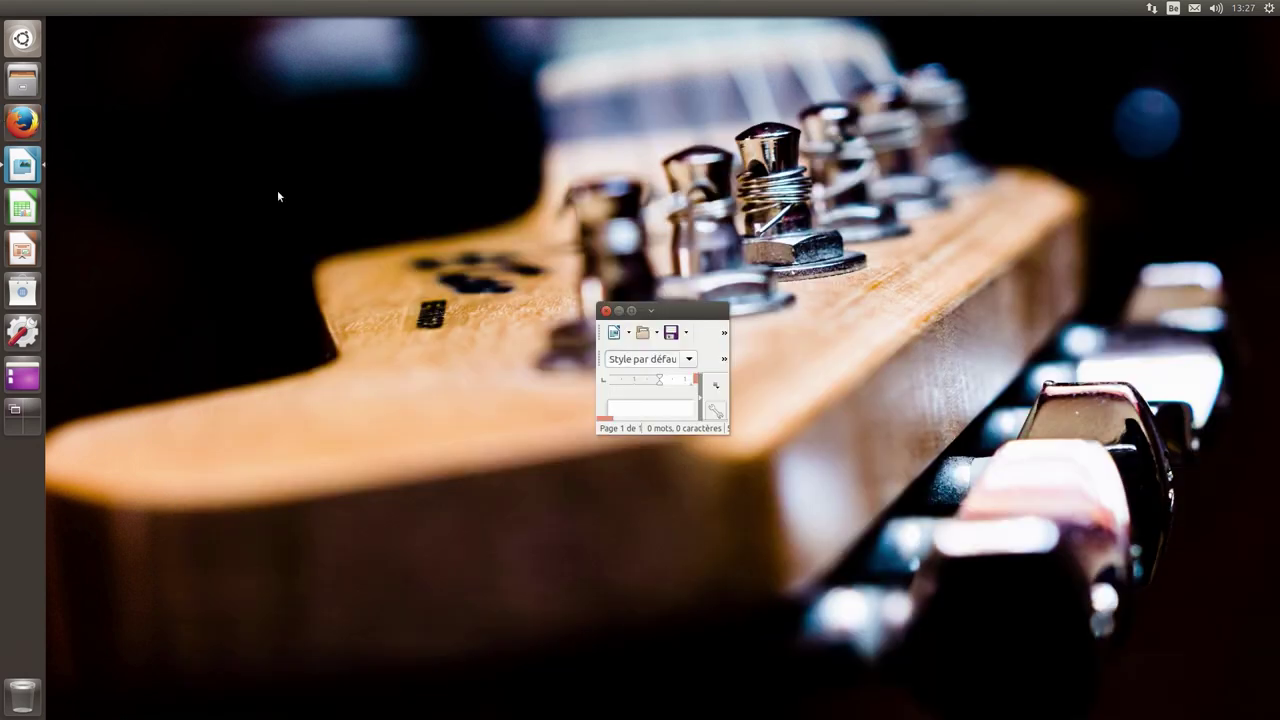
left_click_drag(658, 316, 452, 237)
left_click(398, 233)
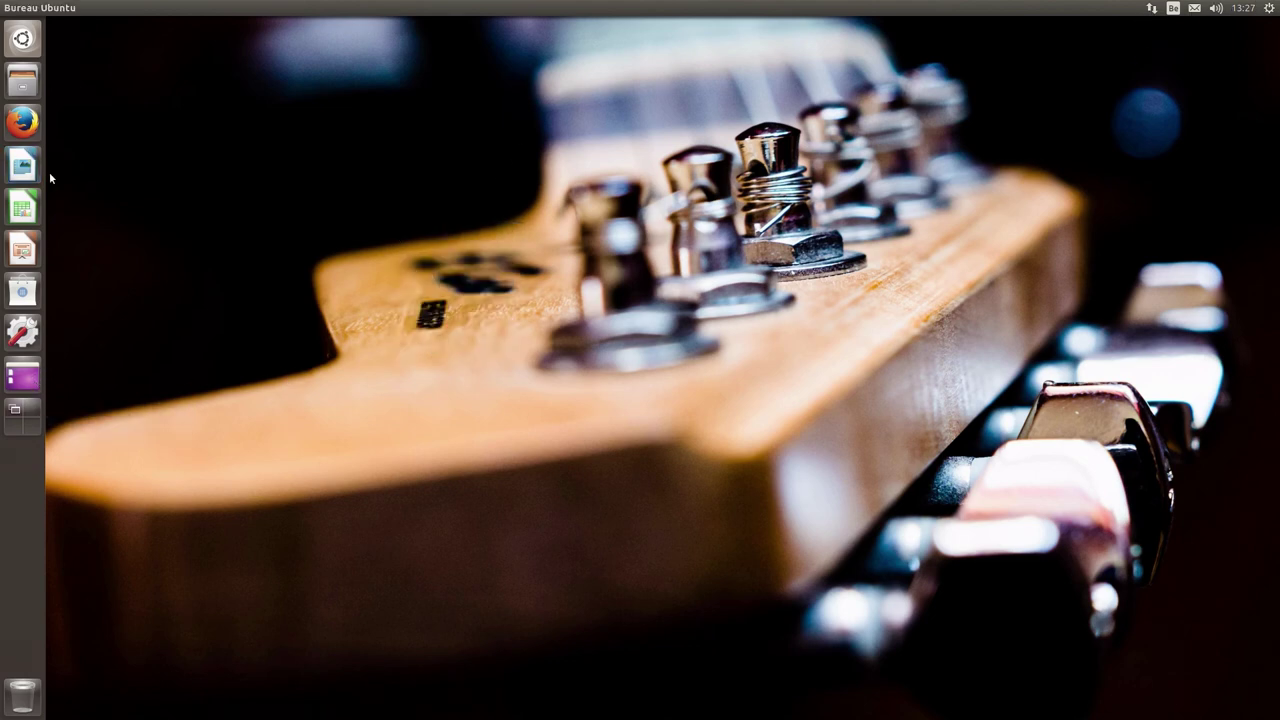
Open the Dash, show its applications view and expand the full list of installed applications
left_click(15, 45)
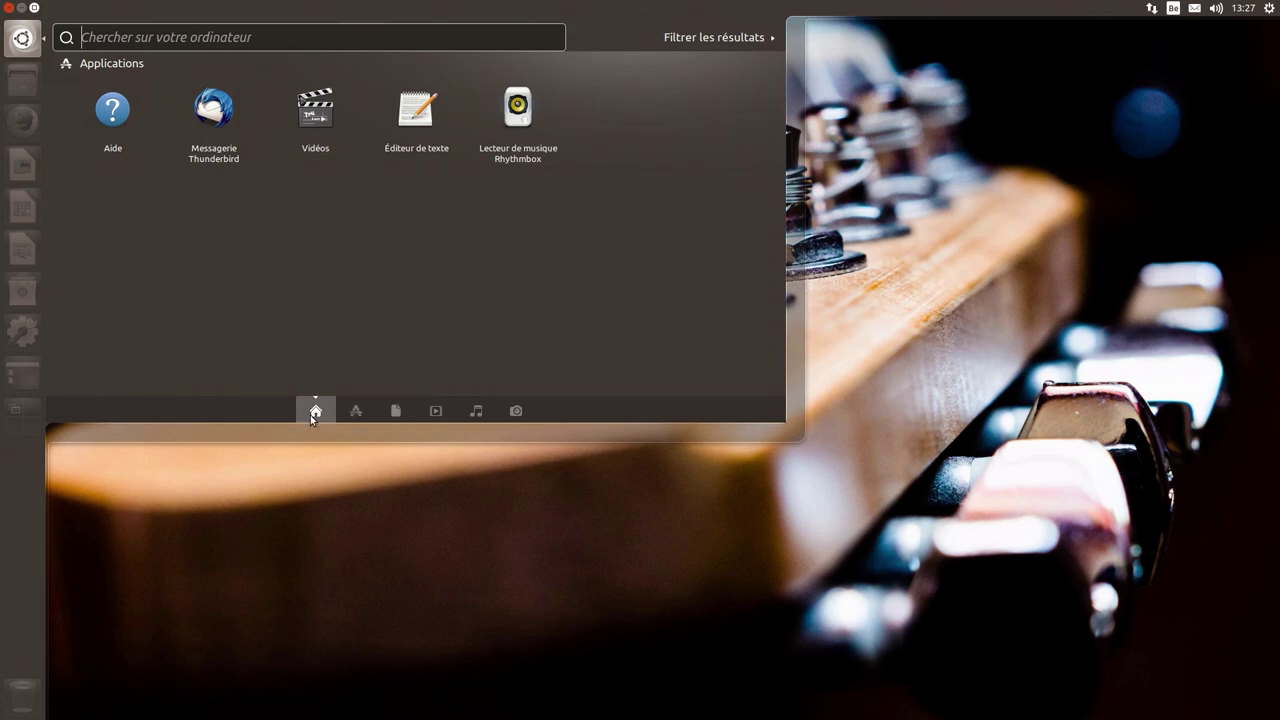
left_click(356, 411)
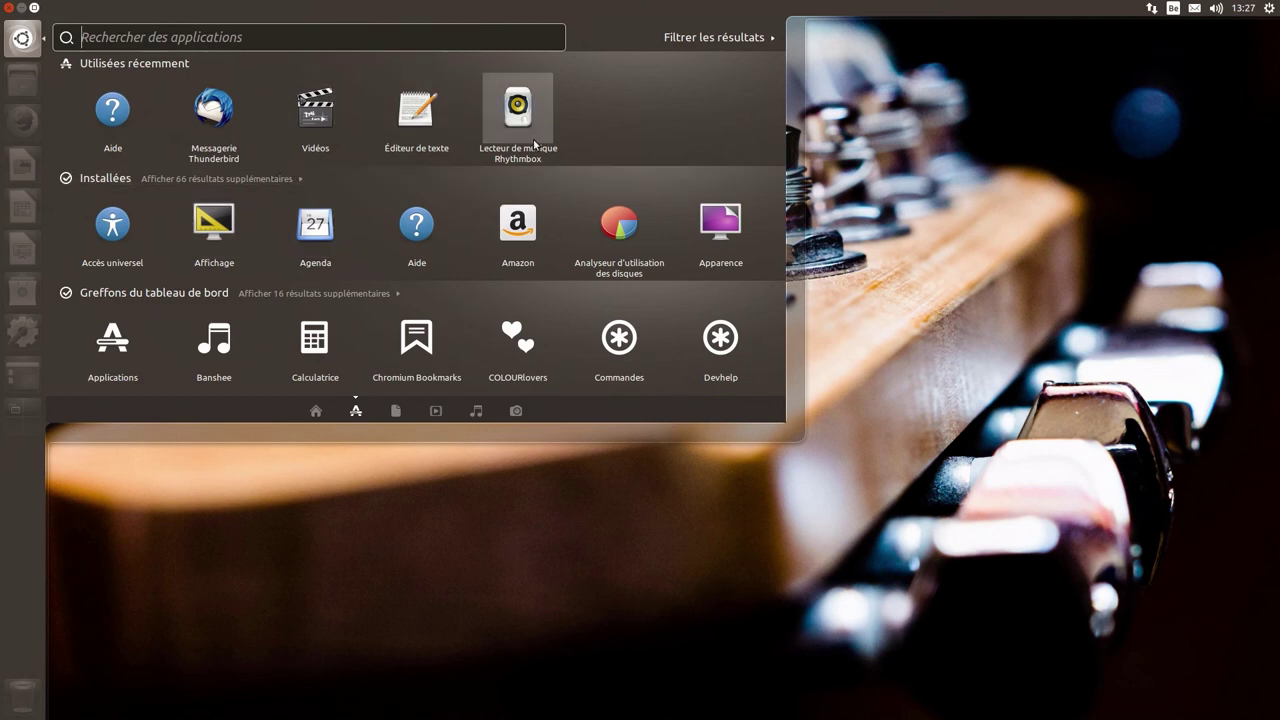
left_click(217, 178)
scroll(355, 228, "down", 1)
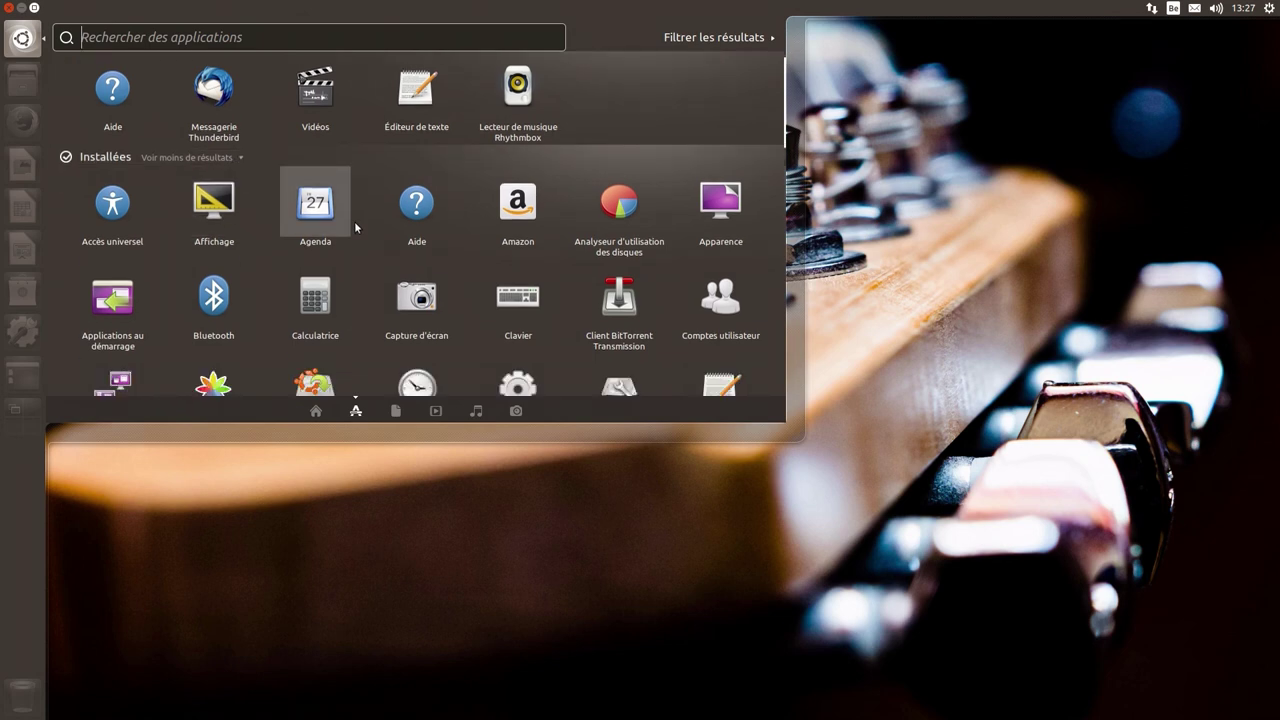
scroll(400, 228, "down", 1)
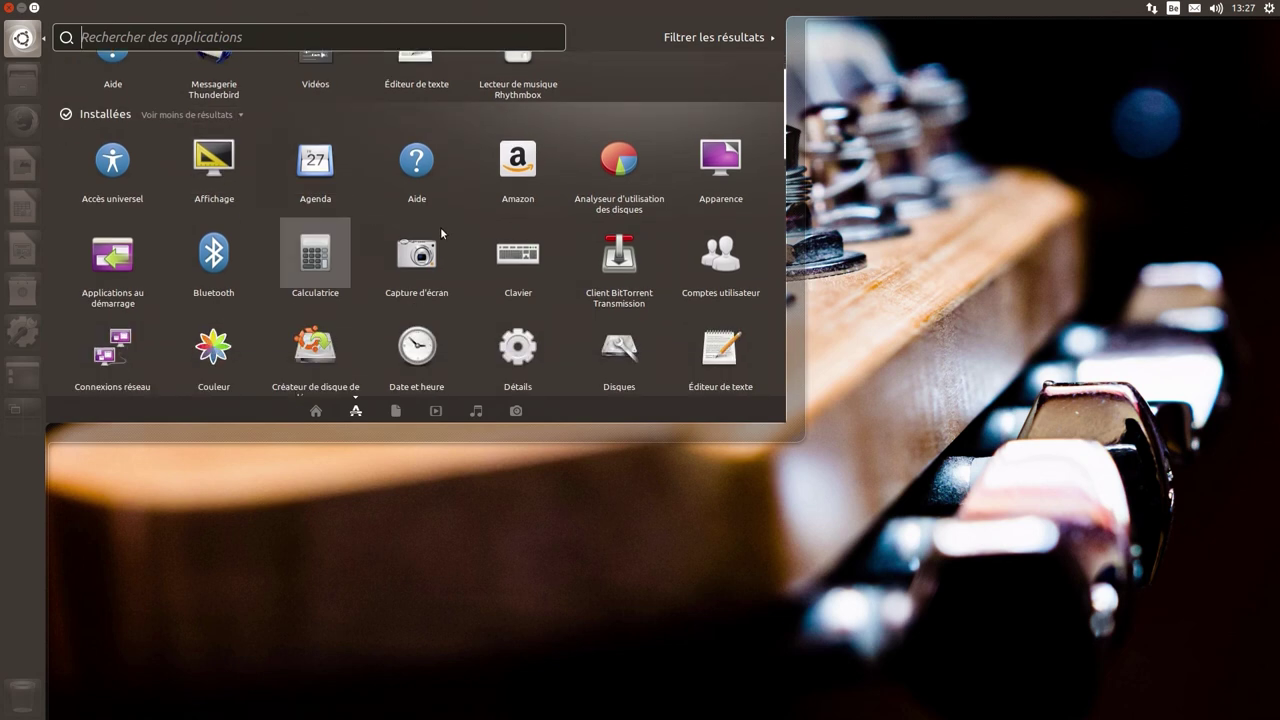
Launch the Transmission BitTorrent client, accept its file-sharing notice and move its window away from the launcher
left_click(625, 262)
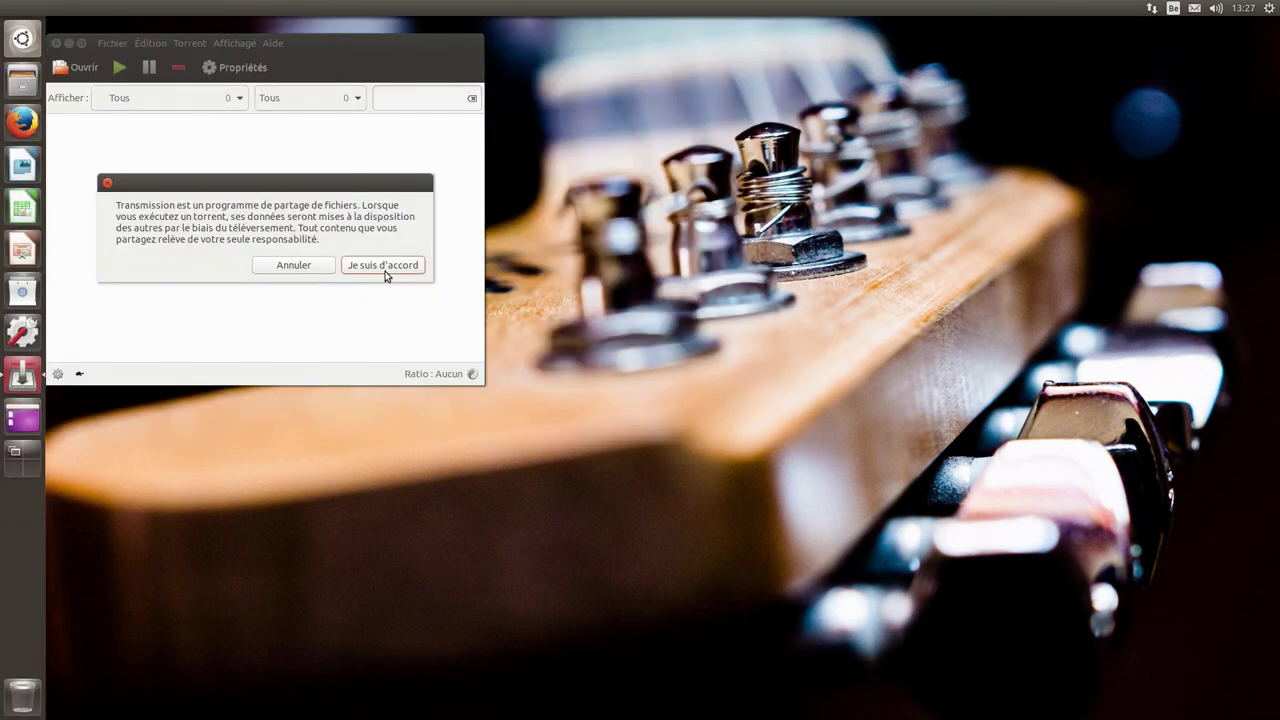
left_click(384, 266)
left_click_drag(323, 54, 566, 105)
Open the Transmission preferences and review the download, sharing (Partage en cours), Confidentialité and Réseau settings
left_click(293, 84)
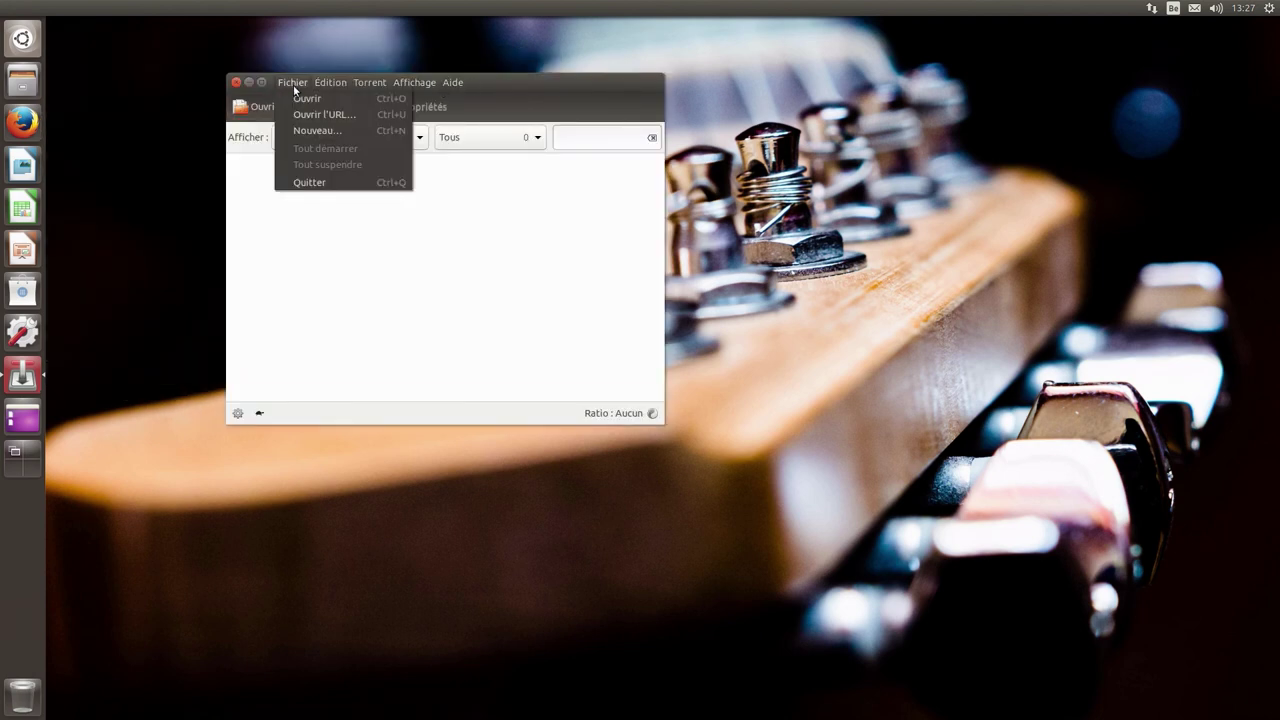
mouse_move(335, 84)
left_click(350, 132)
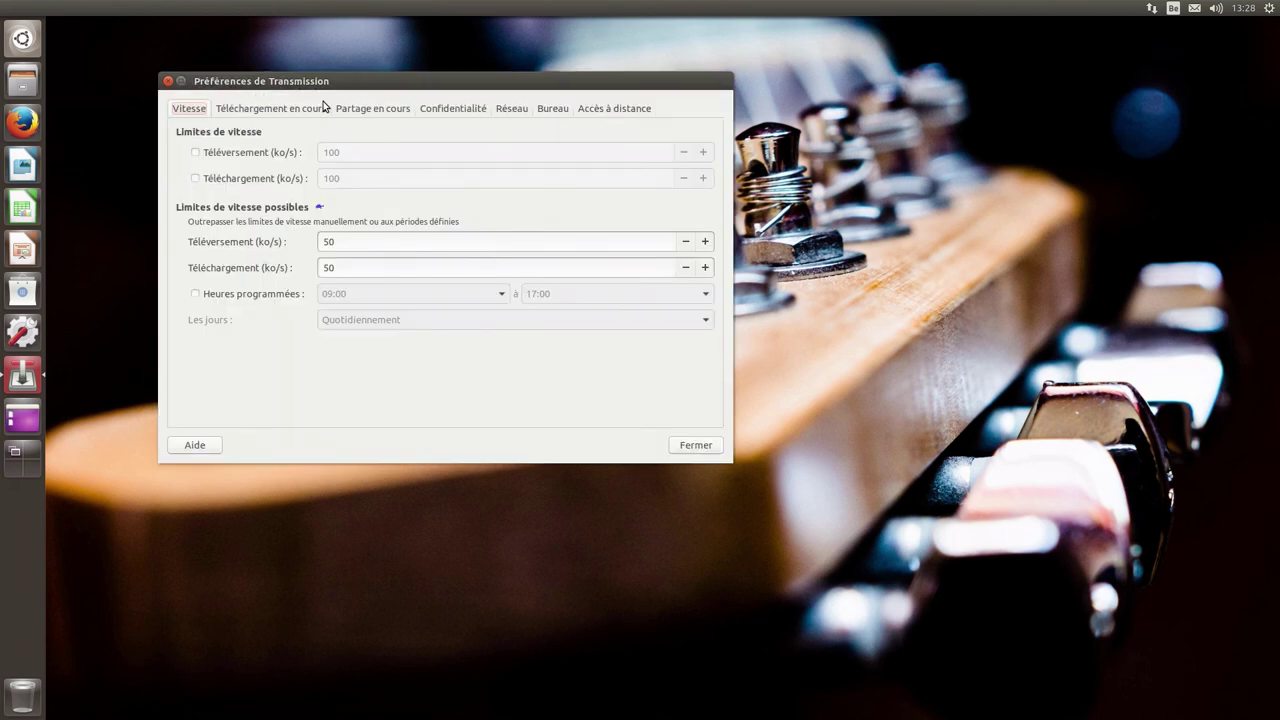
left_click(279, 110)
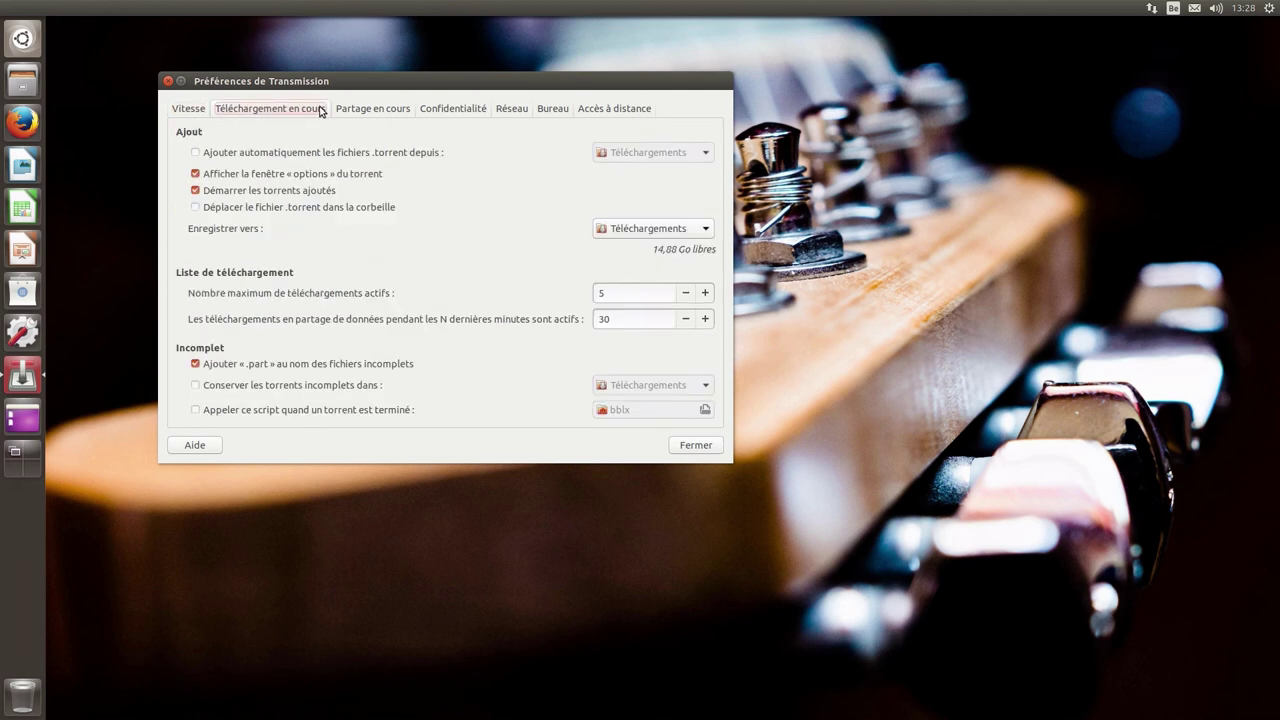
left_click(356, 112)
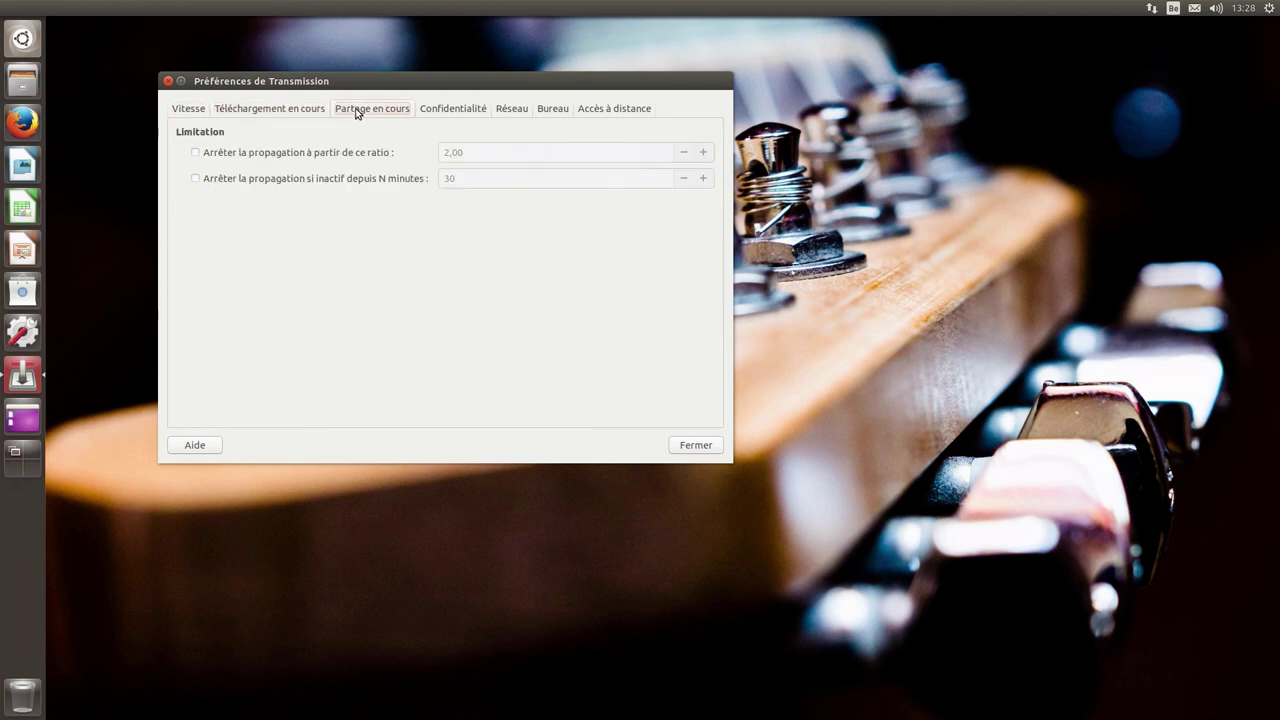
left_click(445, 112)
left_click(516, 112)
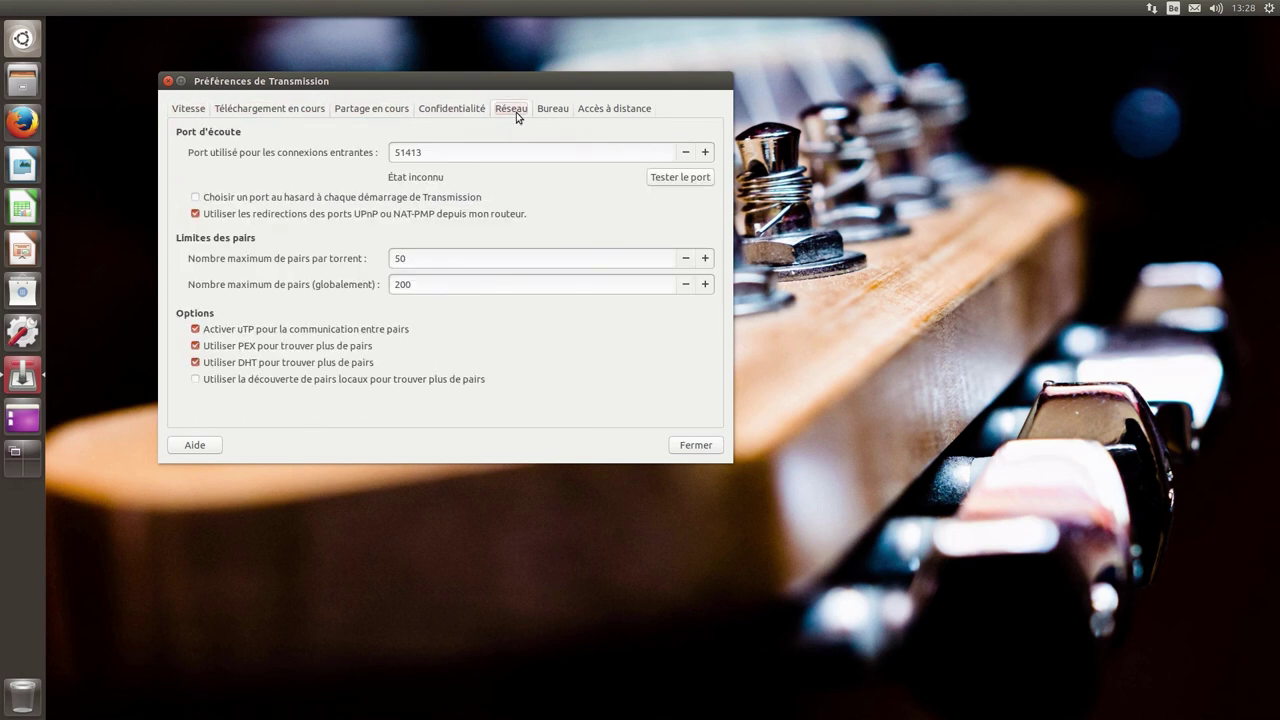